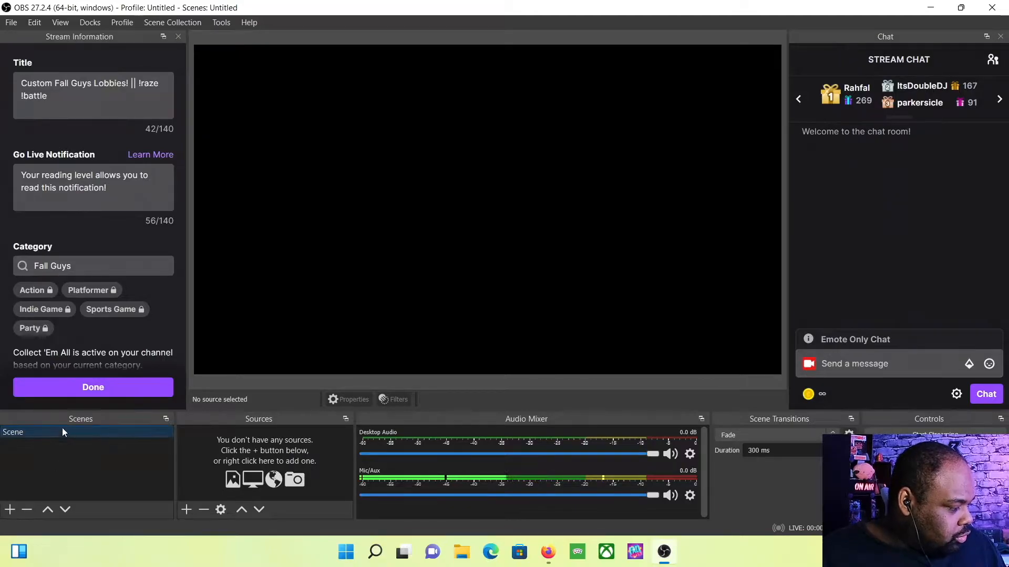
Rename the default 'Scene' in the Scenes dock to 'Gaming Screen'
{"action": "right_click", "coordinate": [54, 435]}
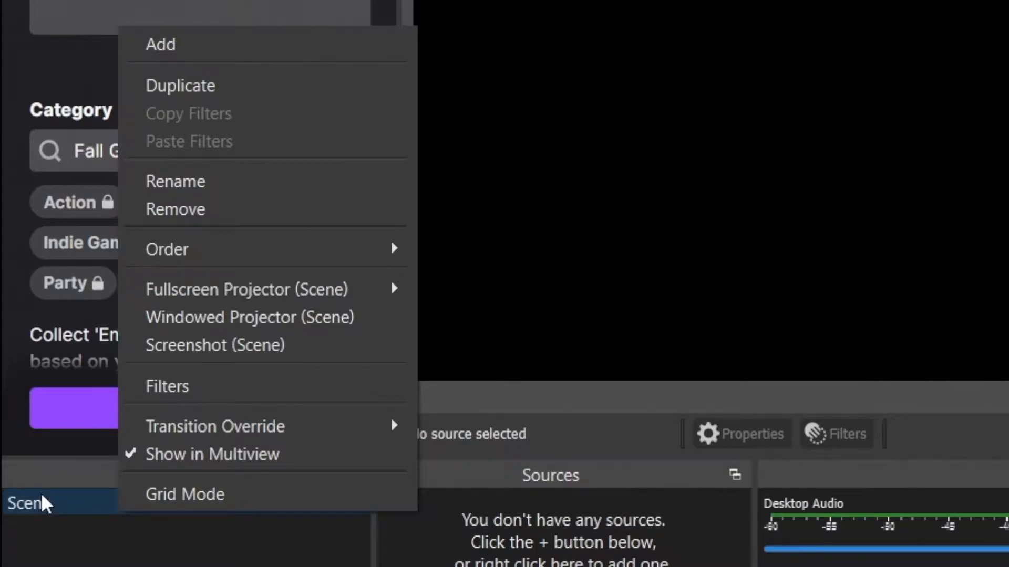
{"action": "left_click", "coordinate": [200, 182]}
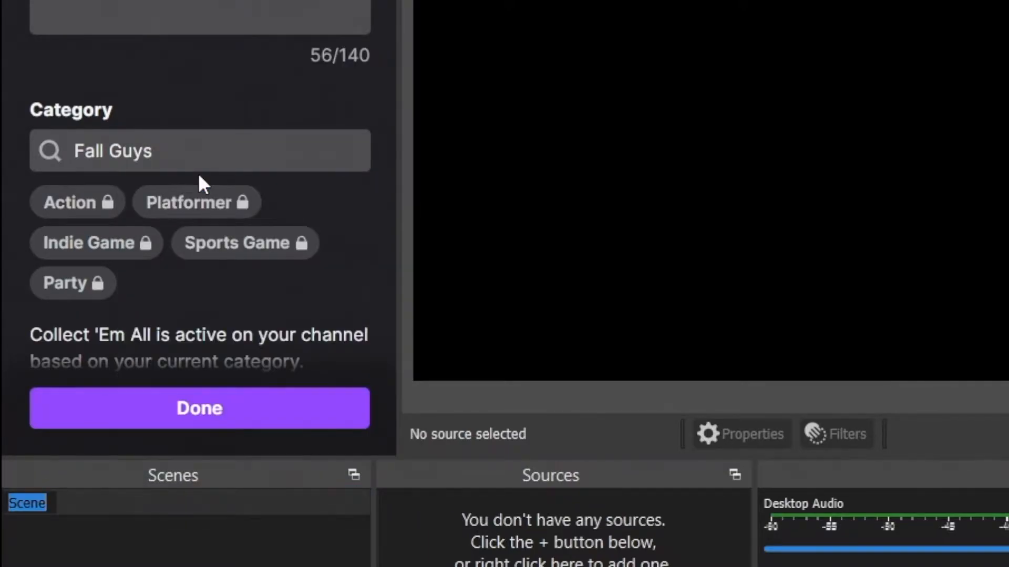
{"action": "type", "text": "G"}
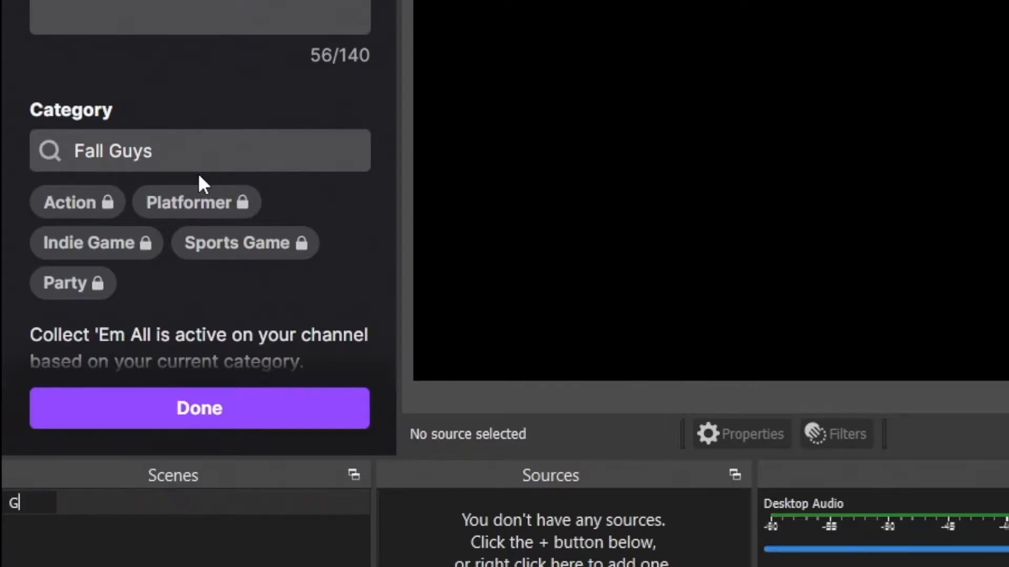
{"action": "type", "text": "aming Screen"}
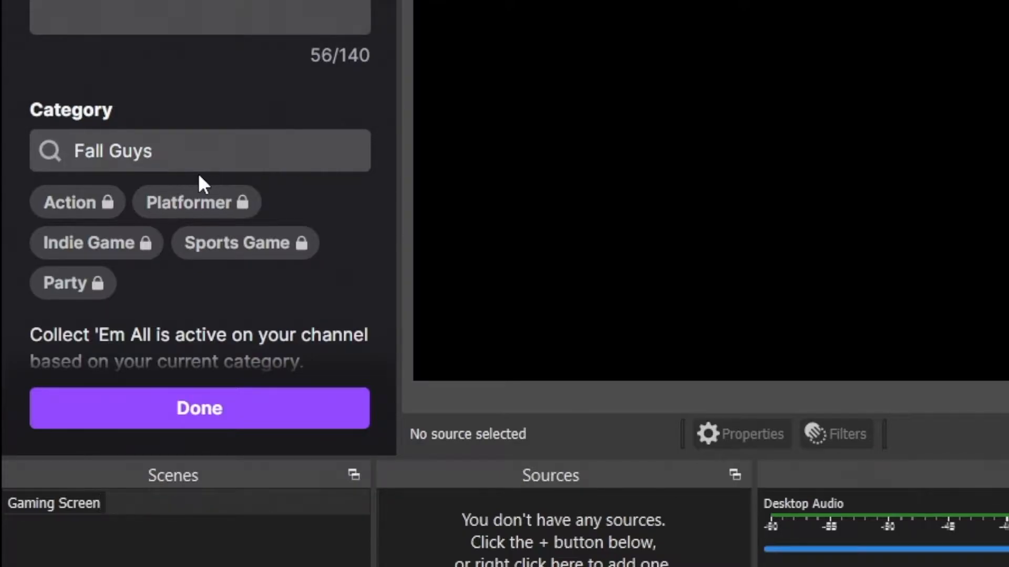
{"action": "key", "text": "Return"}
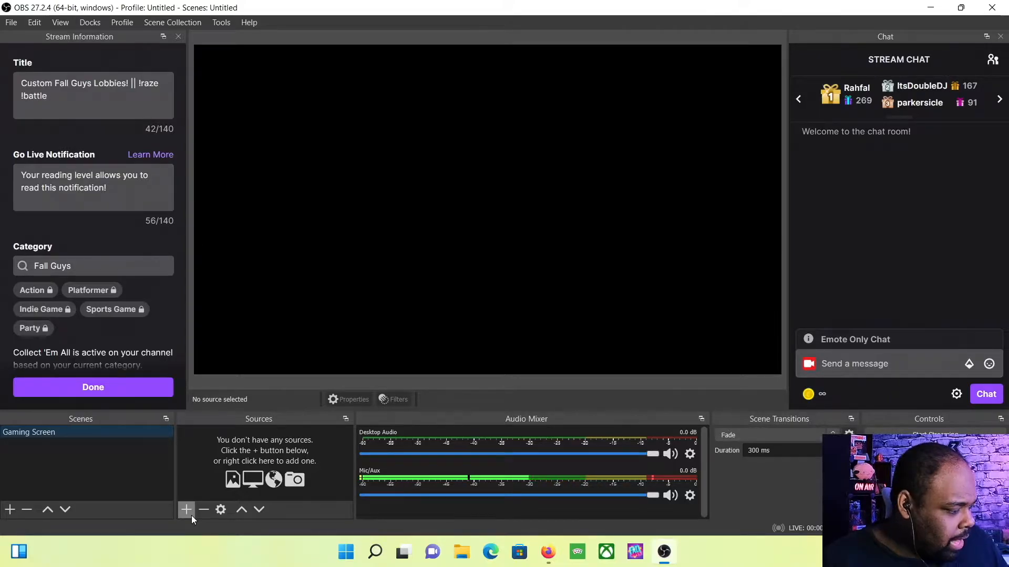
Switch to the StreamElements dashboard in Firefox and open Streaming tools > Overlays gallery
{"action": "left_click", "coordinate": [552, 556]}
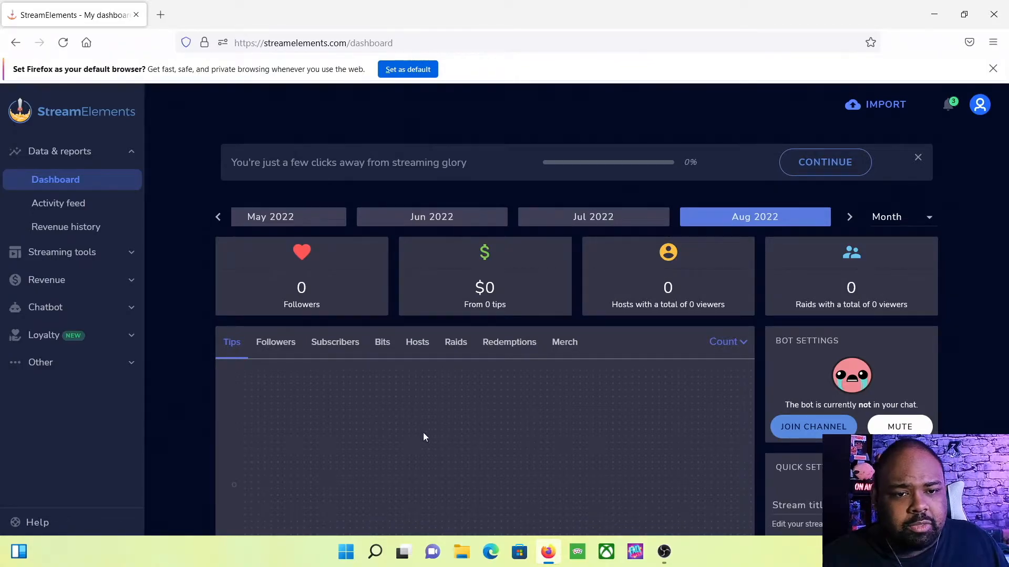
{"action": "left_click", "coordinate": [114, 260]}
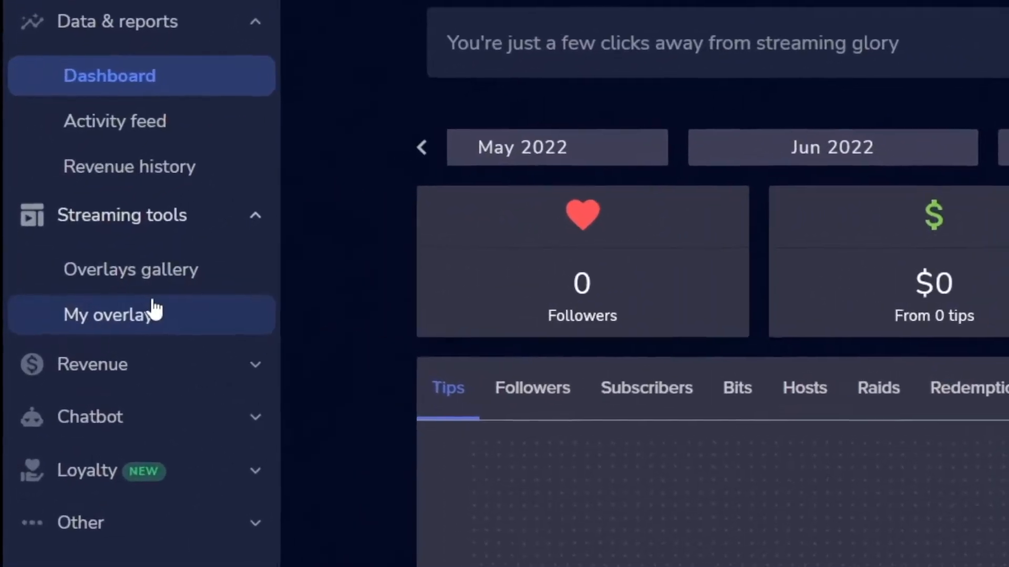
{"action": "left_click", "coordinate": [185, 284]}
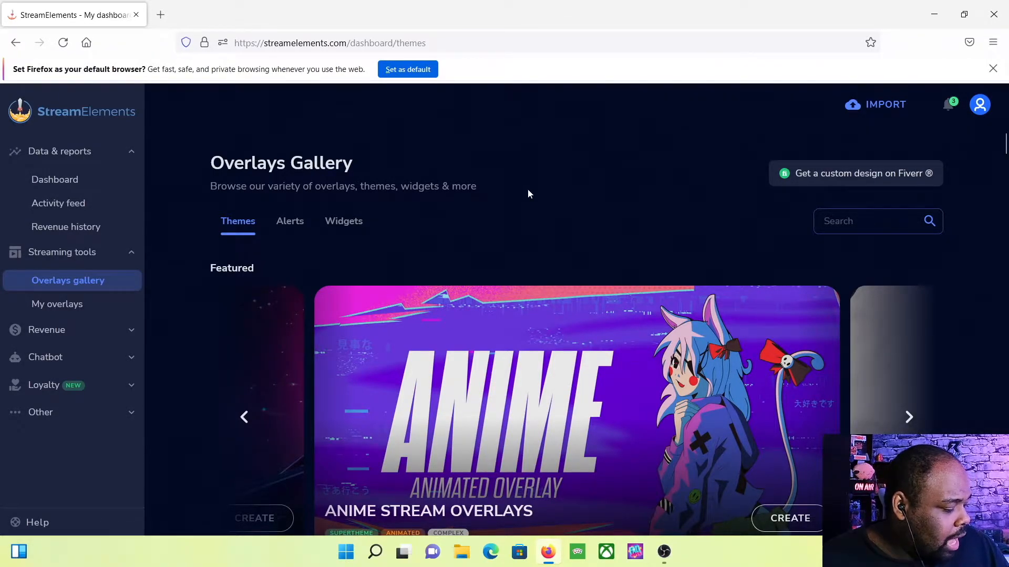
{"action": "scroll", "coordinate": [527, 189], "scroll_direction": "down", "scroll_amount": 2}
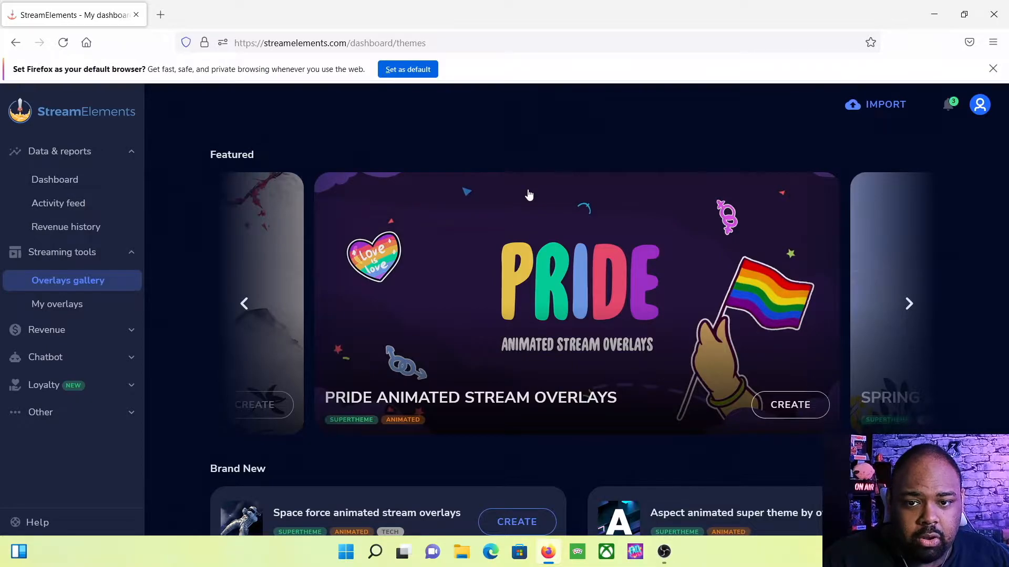
{"action": "scroll", "coordinate": [529, 195], "scroll_direction": "down", "scroll_amount": 1}
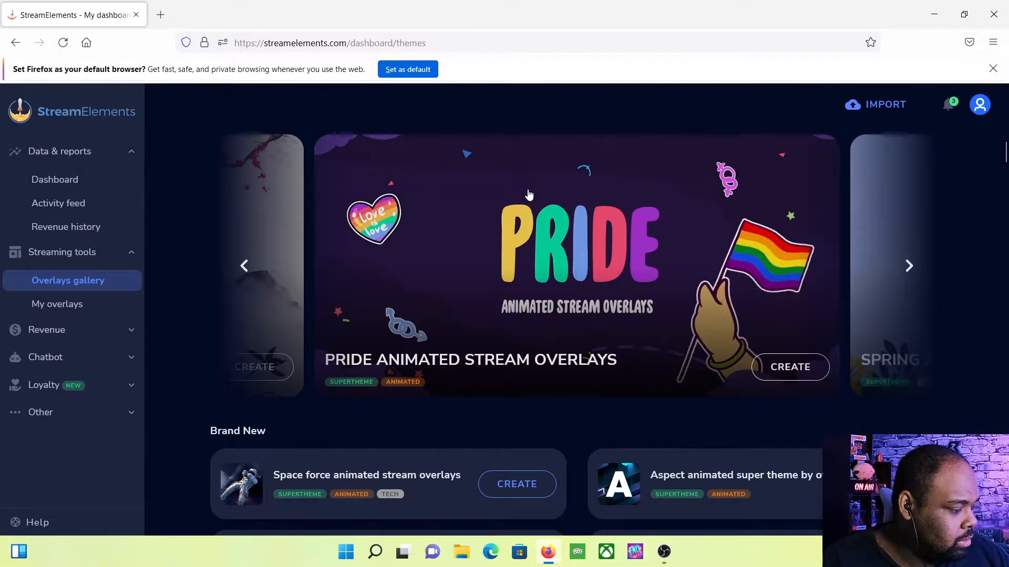
{"action": "scroll", "coordinate": [528, 195], "scroll_direction": "down", "scroll_amount": 6}
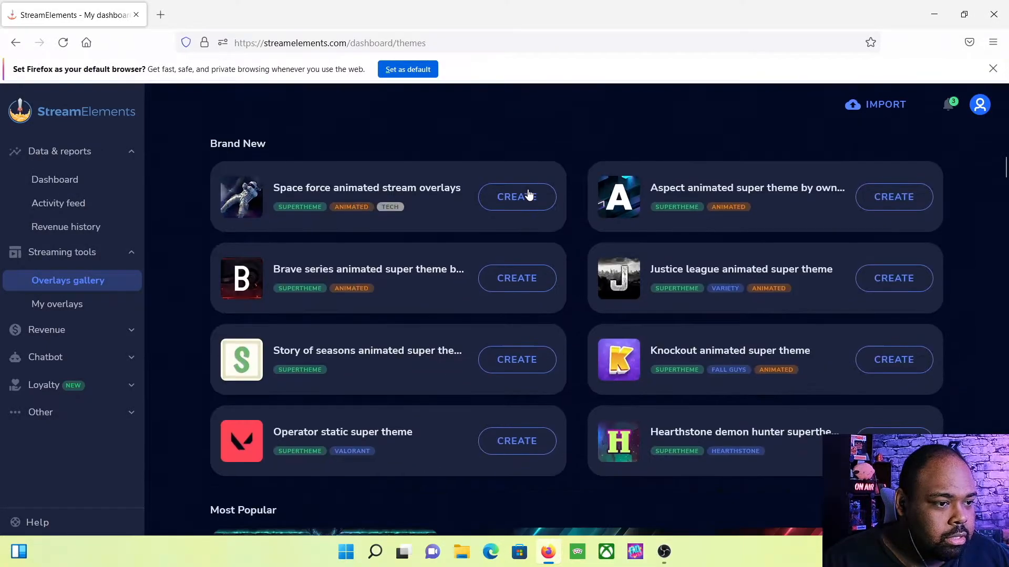
{"action": "scroll", "coordinate": [528, 195], "scroll_direction": "down", "scroll_amount": 1}
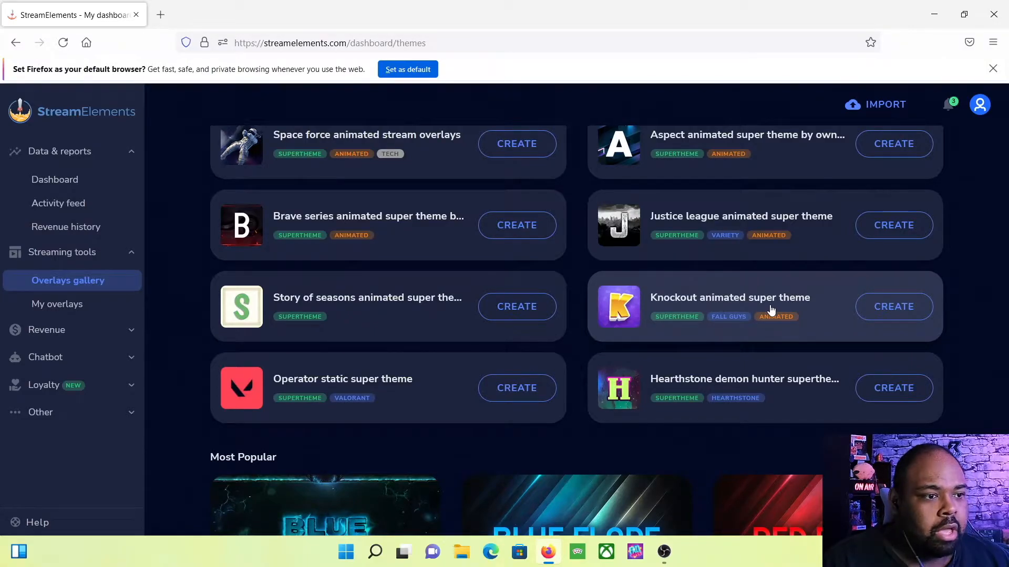
{"action": "scroll", "coordinate": [771, 310], "scroll_direction": "down", "scroll_amount": 5}
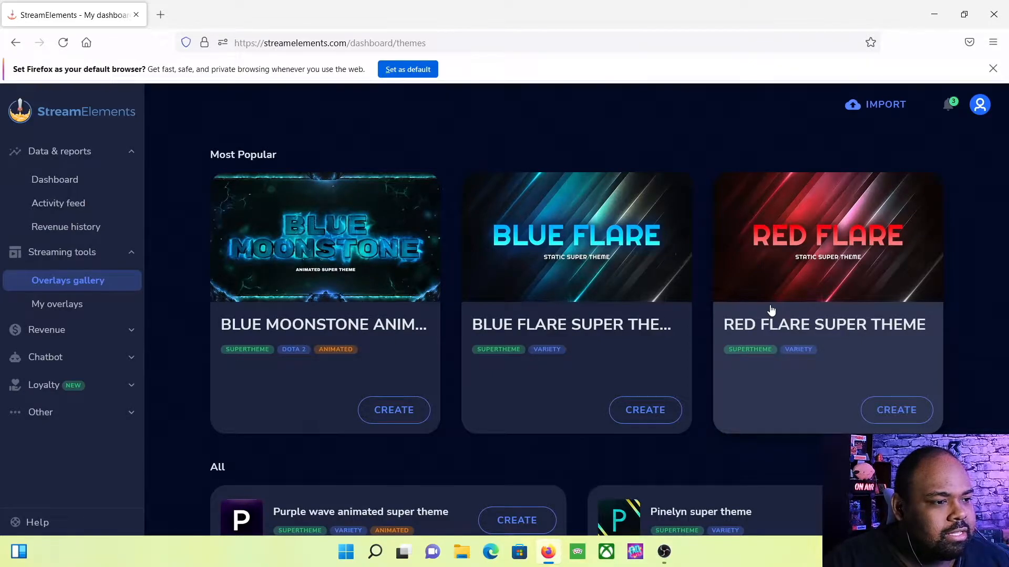
{"action": "scroll", "coordinate": [771, 310], "scroll_direction": "down", "scroll_amount": 4}
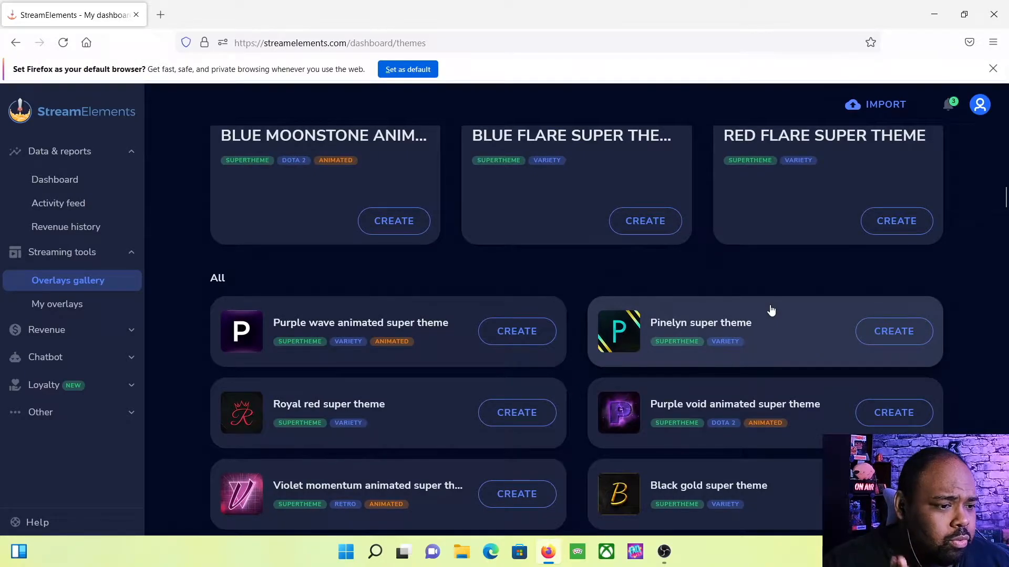
{"action": "scroll", "coordinate": [771, 310], "scroll_direction": "down", "scroll_amount": 5}
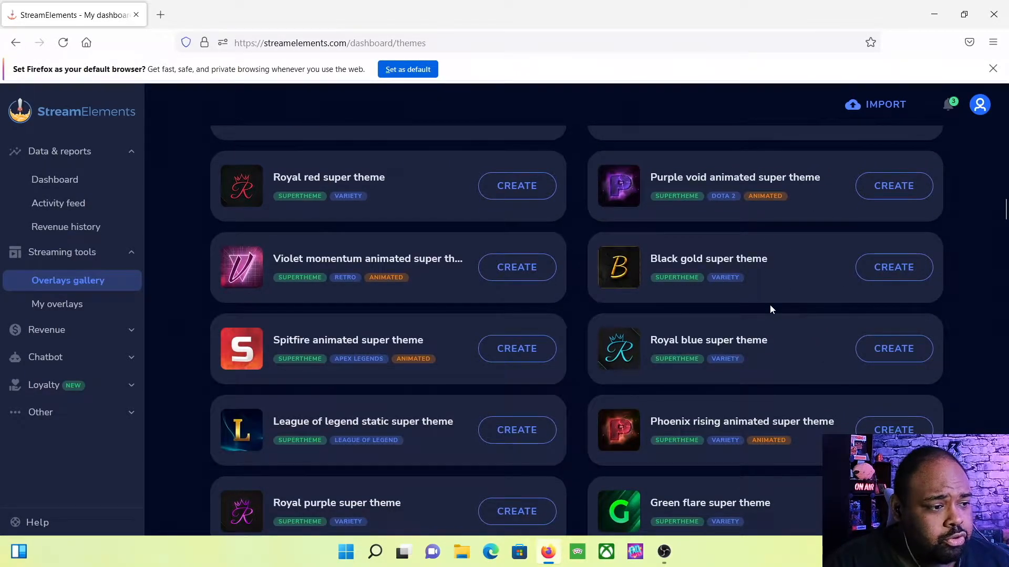
{"action": "scroll", "coordinate": [770, 309], "scroll_direction": "down", "scroll_amount": 1}
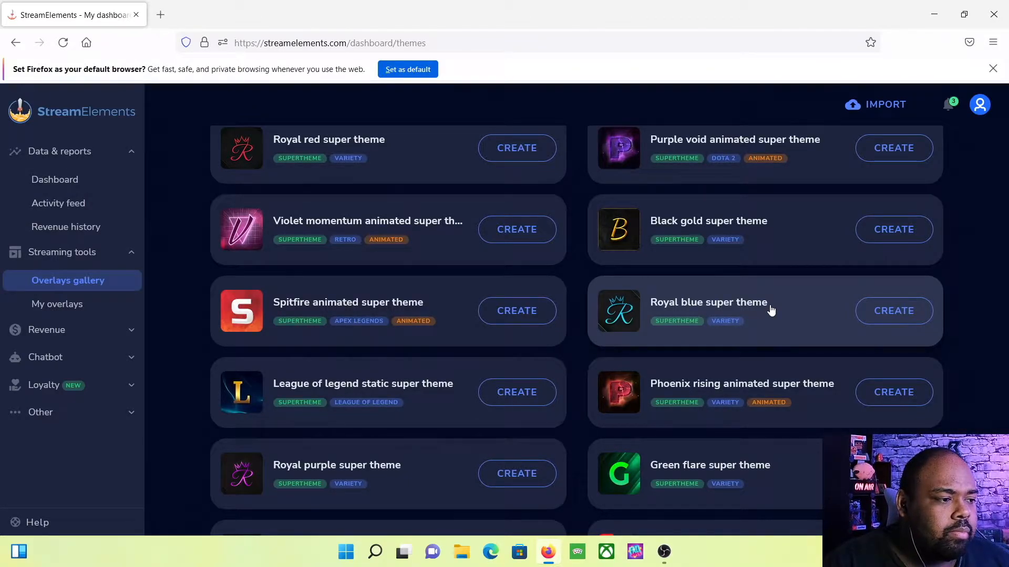
{"action": "scroll", "coordinate": [770, 309], "scroll_direction": "down", "scroll_amount": 6}
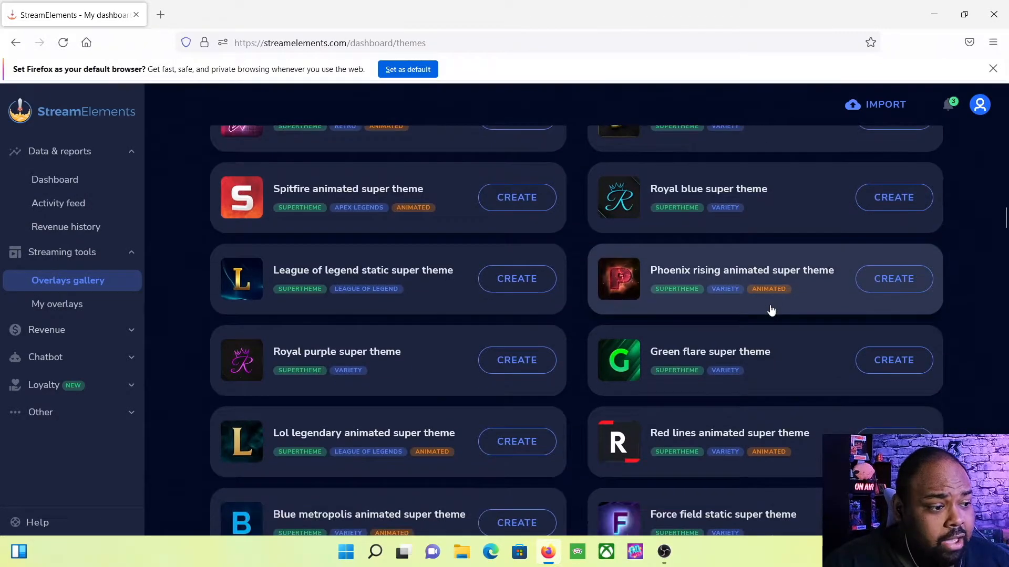
{"action": "scroll", "coordinate": [770, 310], "scroll_direction": "down", "scroll_amount": 3}
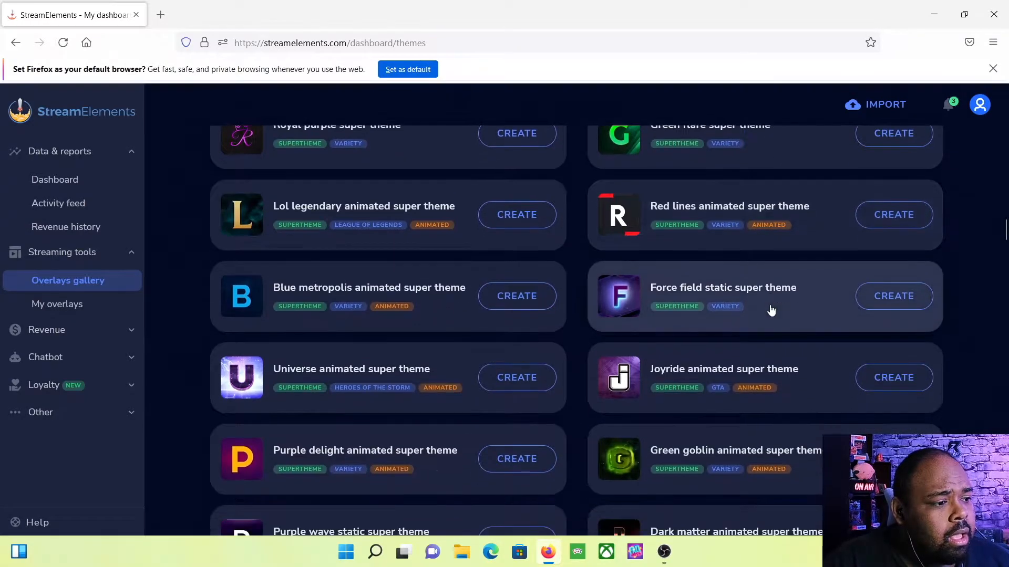
{"action": "scroll", "coordinate": [770, 310], "scroll_direction": "down", "scroll_amount": 3}
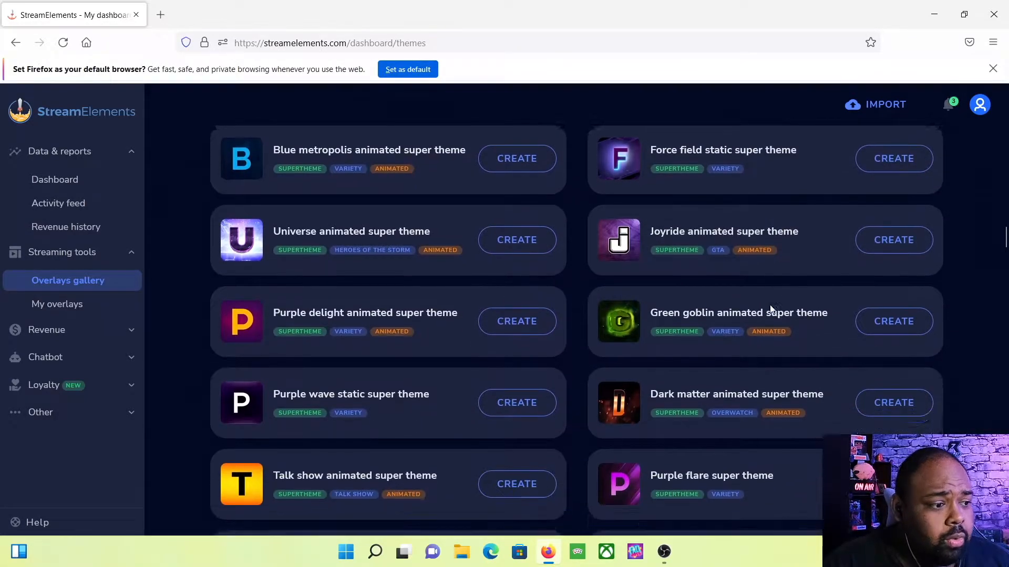
{"action": "scroll", "coordinate": [770, 310], "scroll_direction": "down", "scroll_amount": 5}
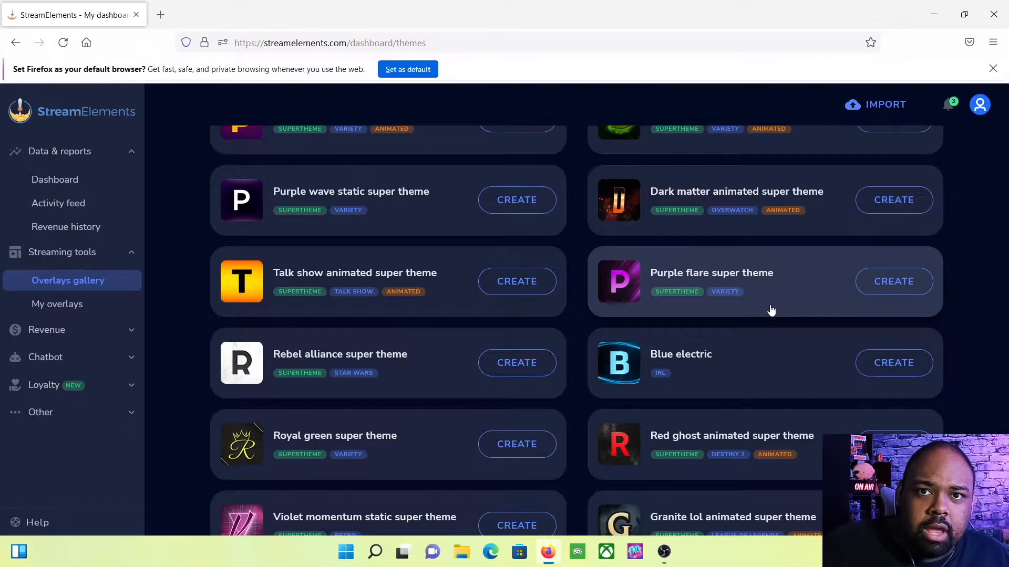
{"action": "scroll", "coordinate": [770, 311], "scroll_direction": "down", "scroll_amount": 3}
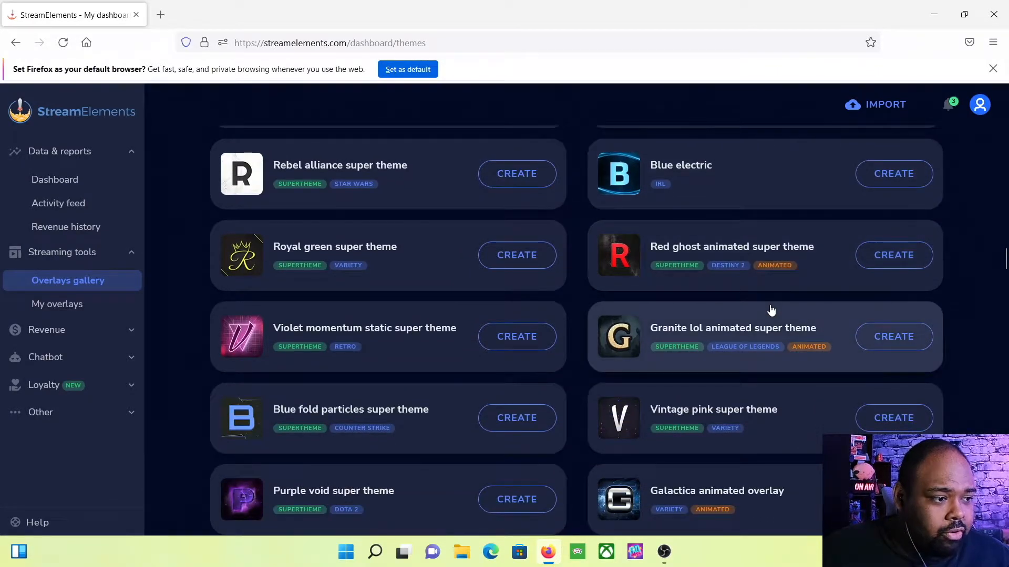
{"action": "scroll", "coordinate": [771, 311], "scroll_direction": "down", "scroll_amount": 4}
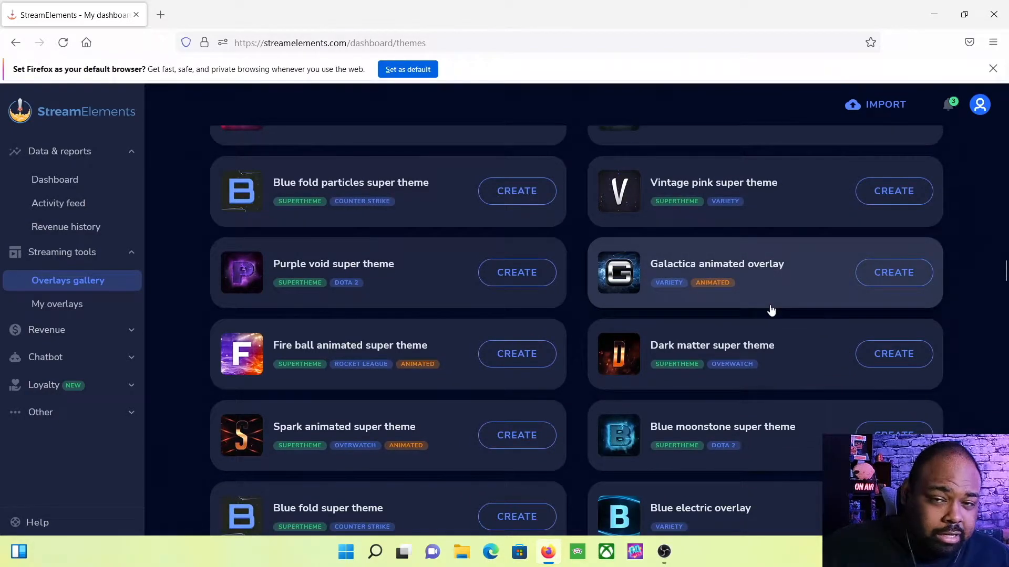
{"action": "scroll", "coordinate": [771, 311], "scroll_direction": "down", "scroll_amount": 3}
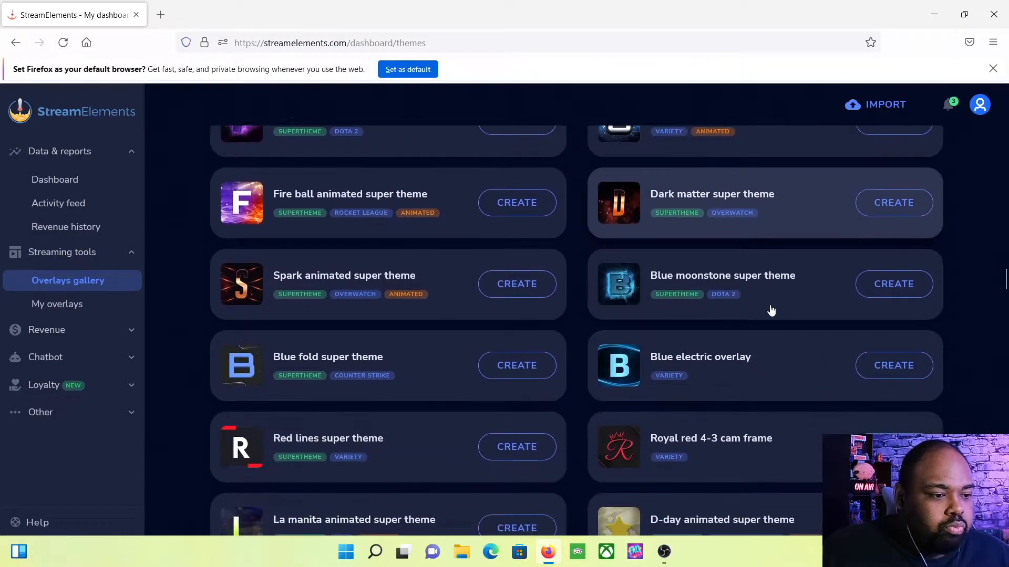
{"action": "scroll", "coordinate": [770, 310], "scroll_direction": "down", "scroll_amount": 4}
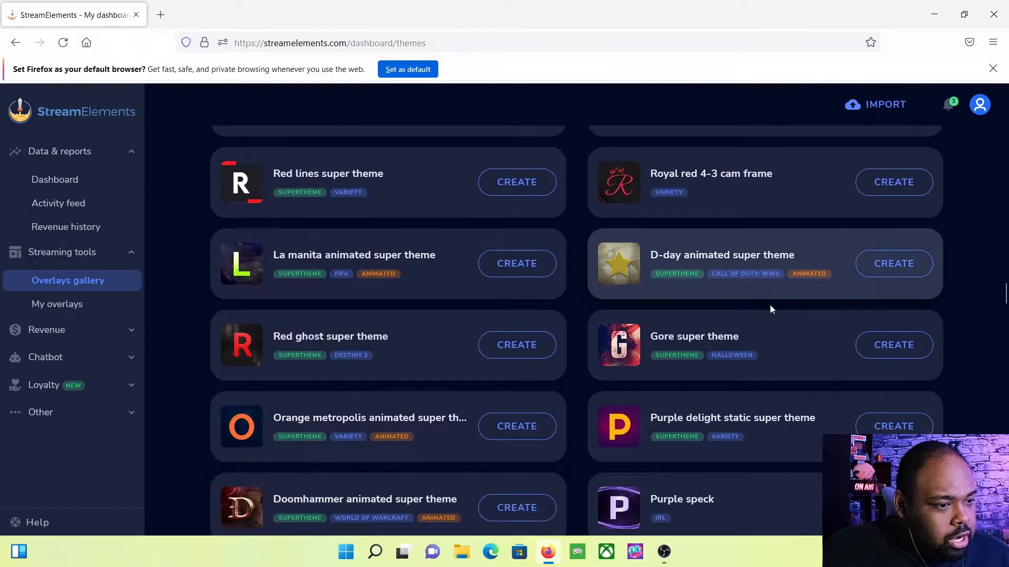
{"action": "scroll", "coordinate": [770, 310], "scroll_direction": "down", "scroll_amount": 1}
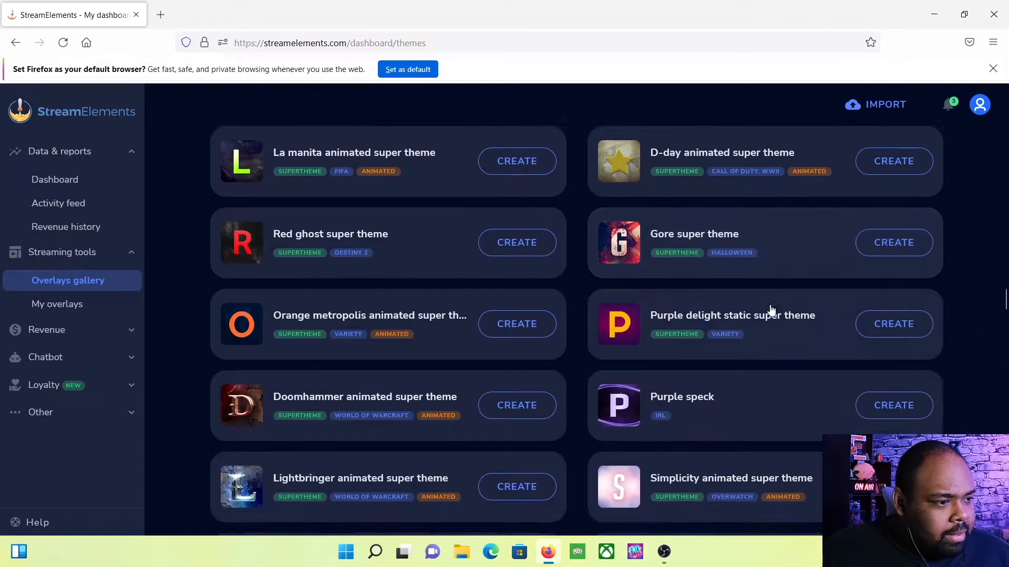
{"action": "scroll", "coordinate": [770, 310], "scroll_direction": "down", "scroll_amount": 2}
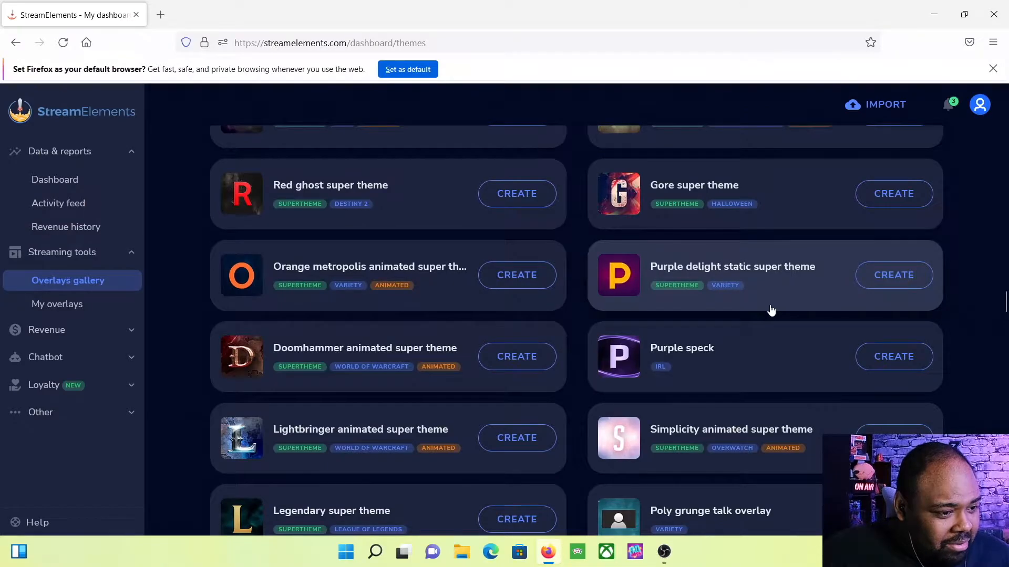
{"action": "scroll", "coordinate": [771, 310], "scroll_direction": "down", "scroll_amount": 3}
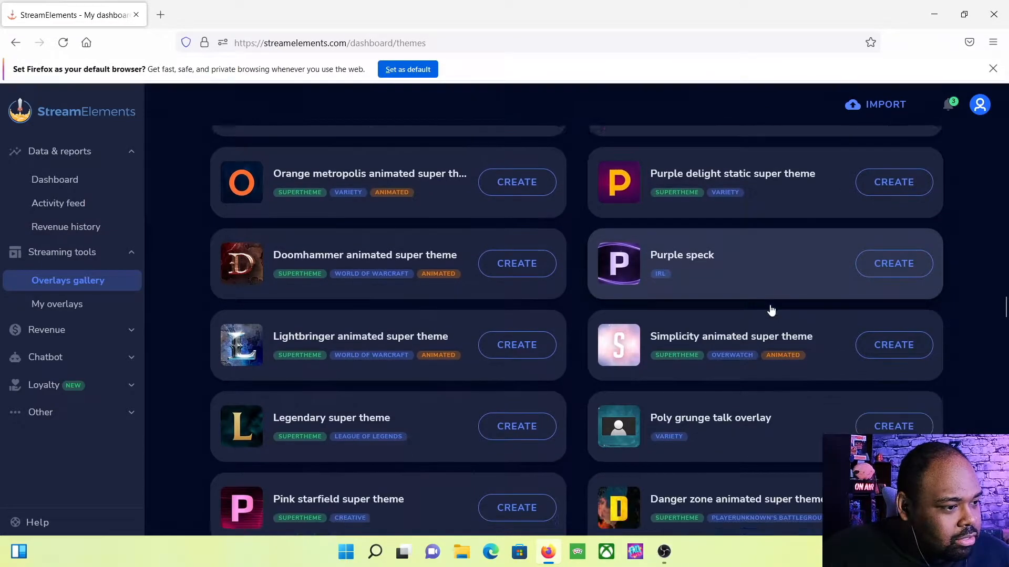
{"action": "scroll", "coordinate": [770, 310], "scroll_direction": "down", "scroll_amount": 10}
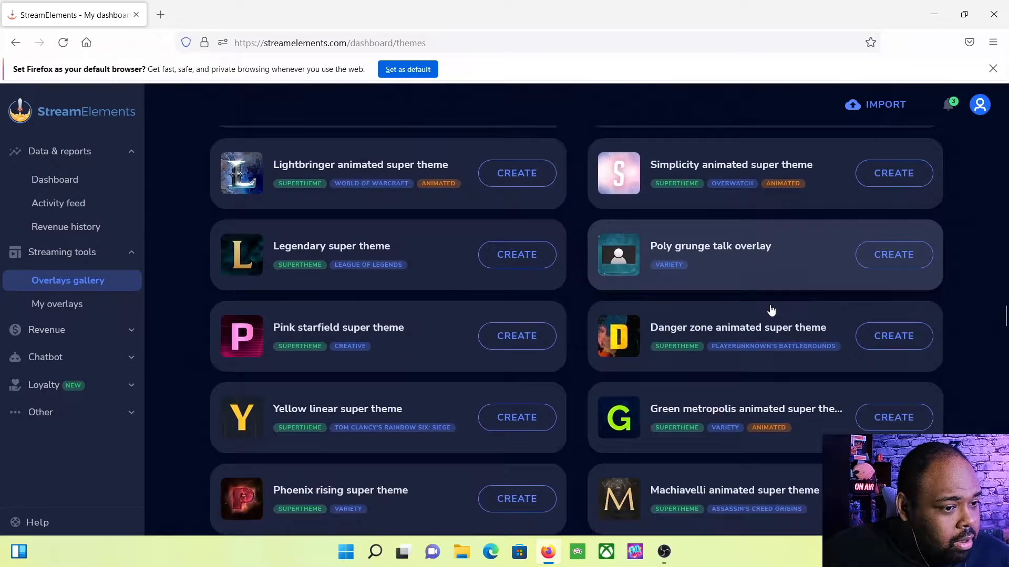
{"action": "scroll", "coordinate": [771, 310], "scroll_direction": "down", "scroll_amount": 4}
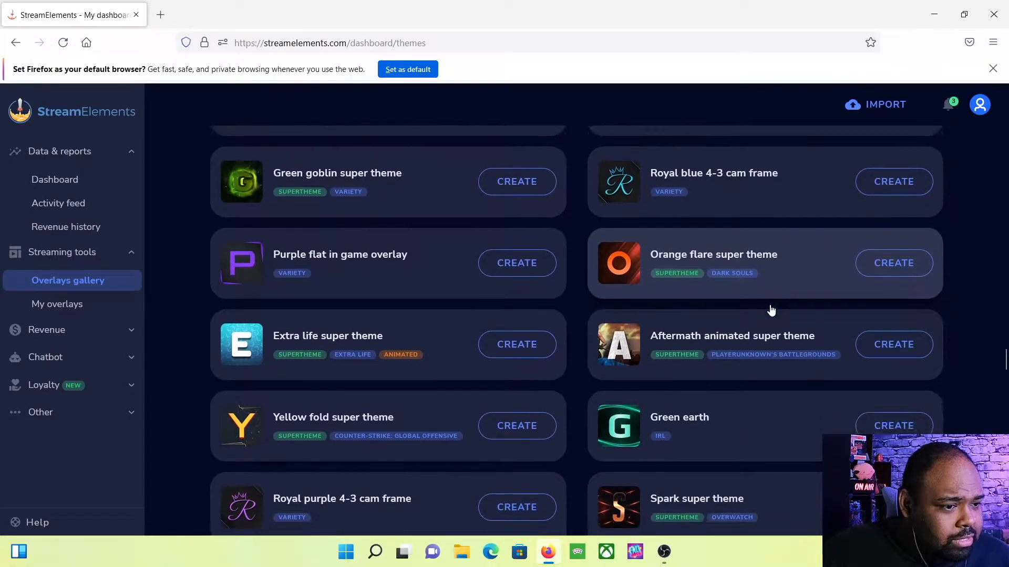
{"action": "scroll", "coordinate": [771, 310], "scroll_direction": "down", "scroll_amount": 5}
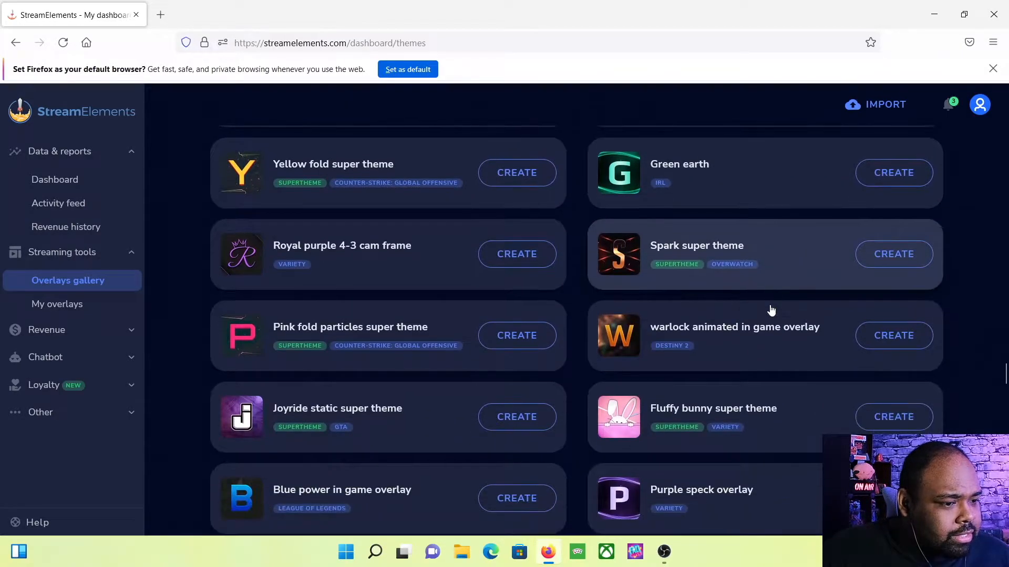
{"action": "scroll", "coordinate": [770, 309], "scroll_direction": "down", "scroll_amount": 5}
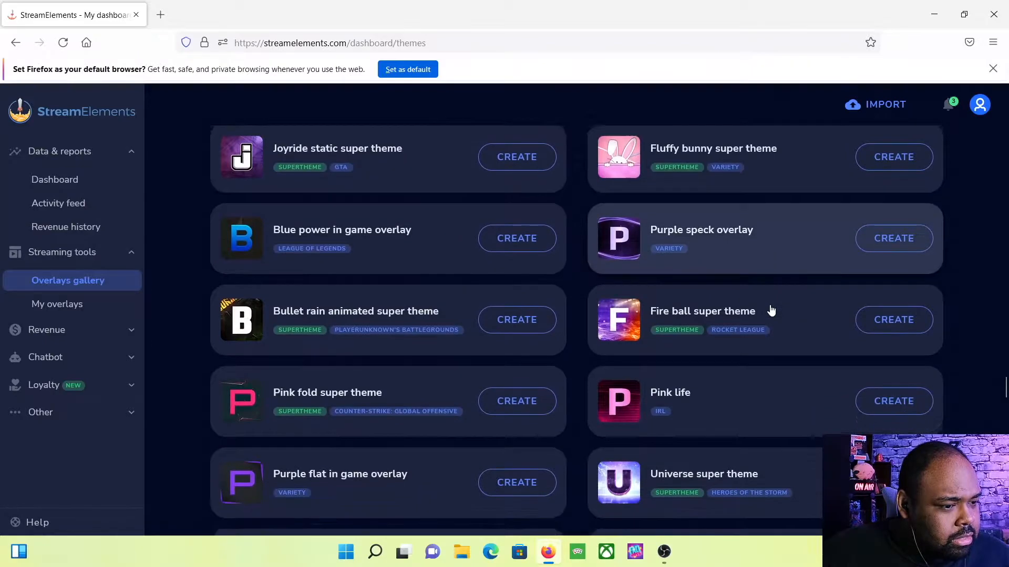
{"action": "scroll", "coordinate": [770, 310], "scroll_direction": "down", "scroll_amount": 1}
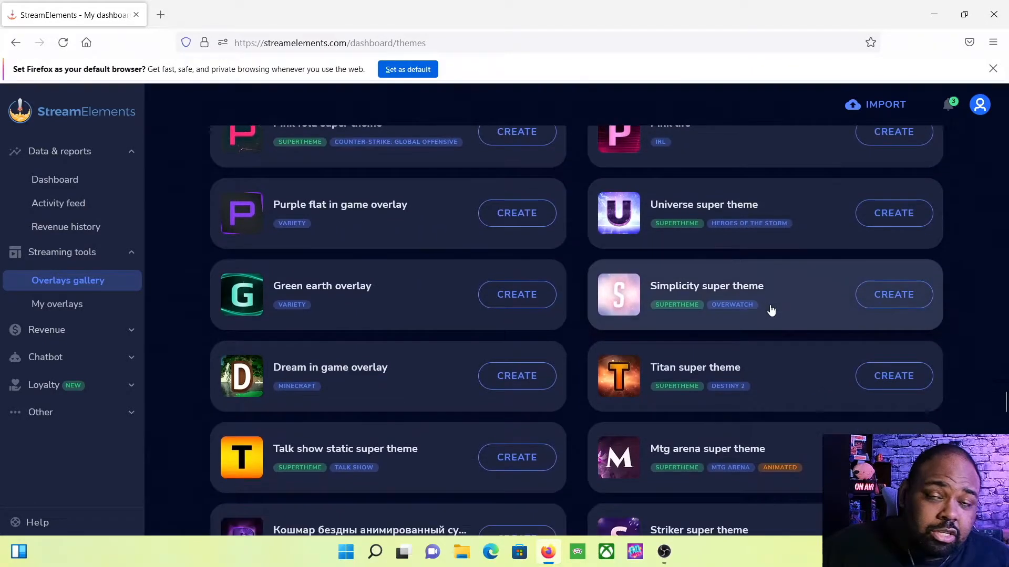
{"action": "scroll", "coordinate": [770, 310], "scroll_direction": "down", "scroll_amount": 1}
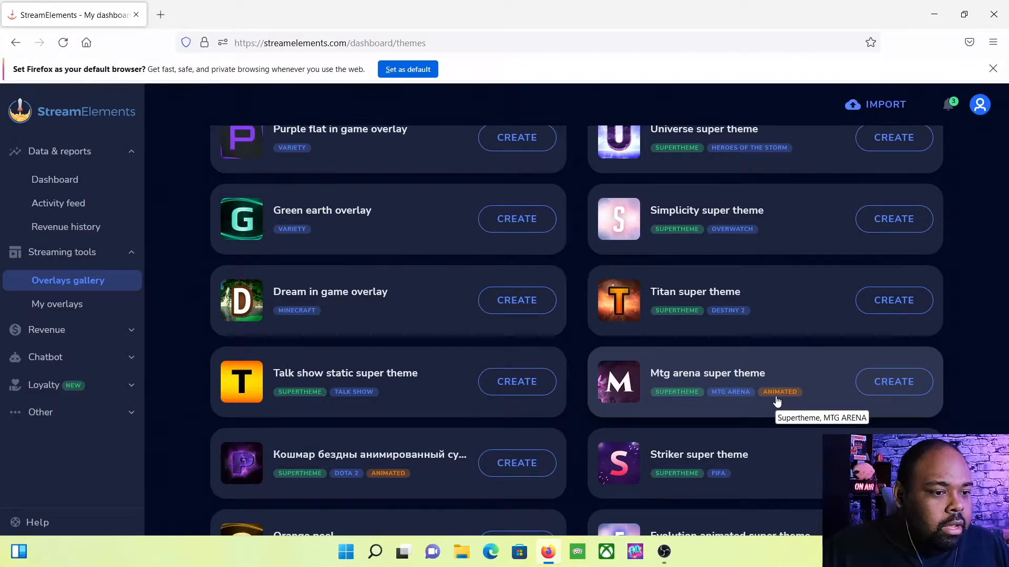
{"action": "scroll", "coordinate": [777, 401], "scroll_direction": "down", "scroll_amount": 3}
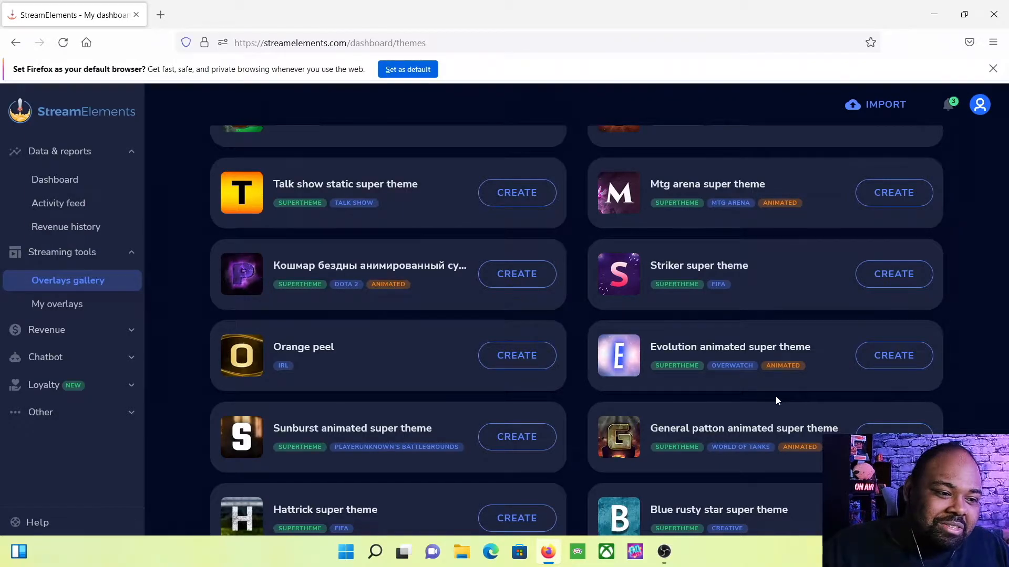
{"action": "scroll", "coordinate": [776, 396], "scroll_direction": "up", "scroll_amount": 10}
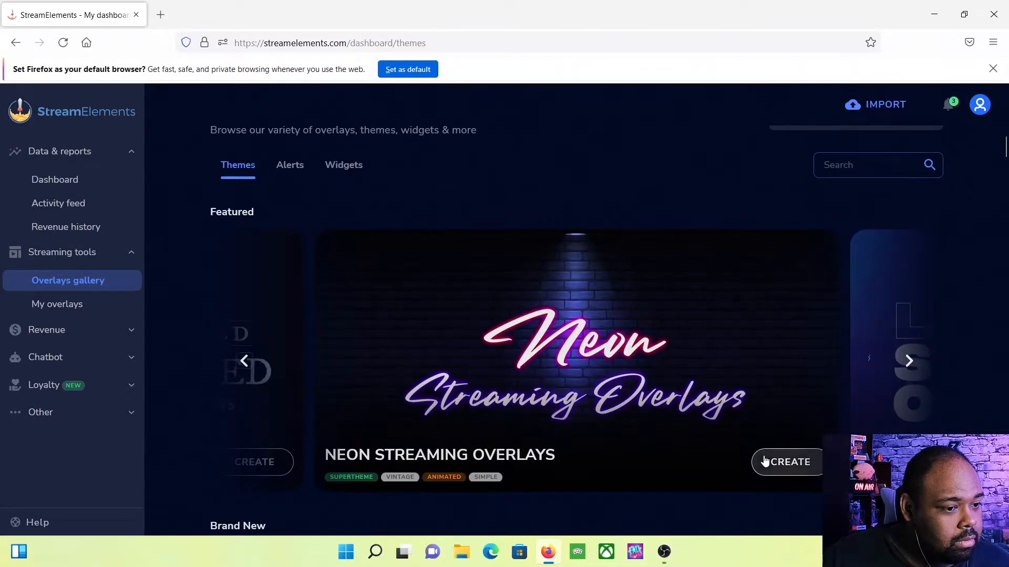
Open the Neon Streaming Overlays theme and preview its guitar-frame and Starting Soon layouts
{"action": "left_click", "coordinate": [768, 466]}
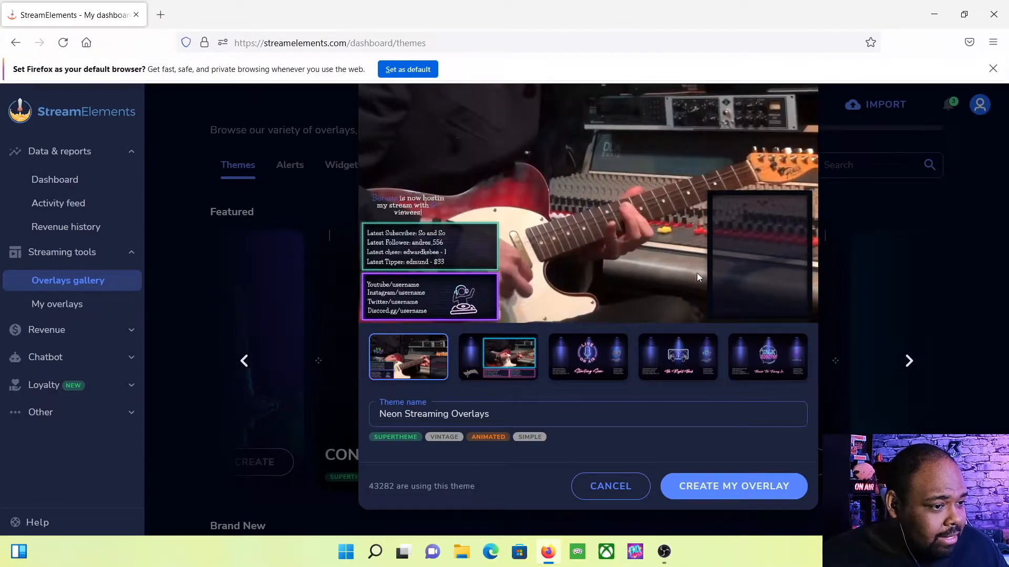
{"action": "left_click", "coordinate": [506, 359]}
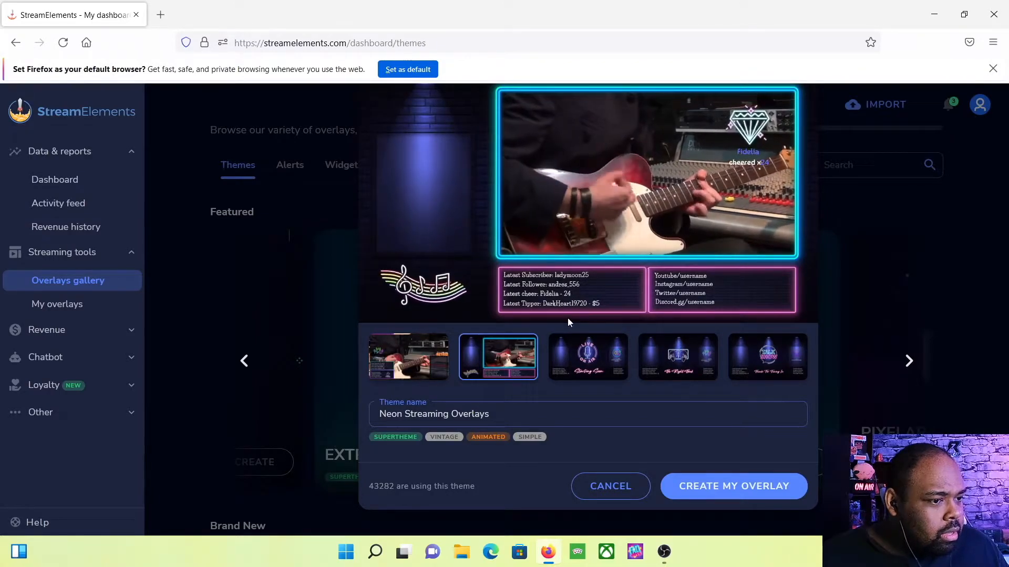
{"action": "left_click", "coordinate": [600, 361]}
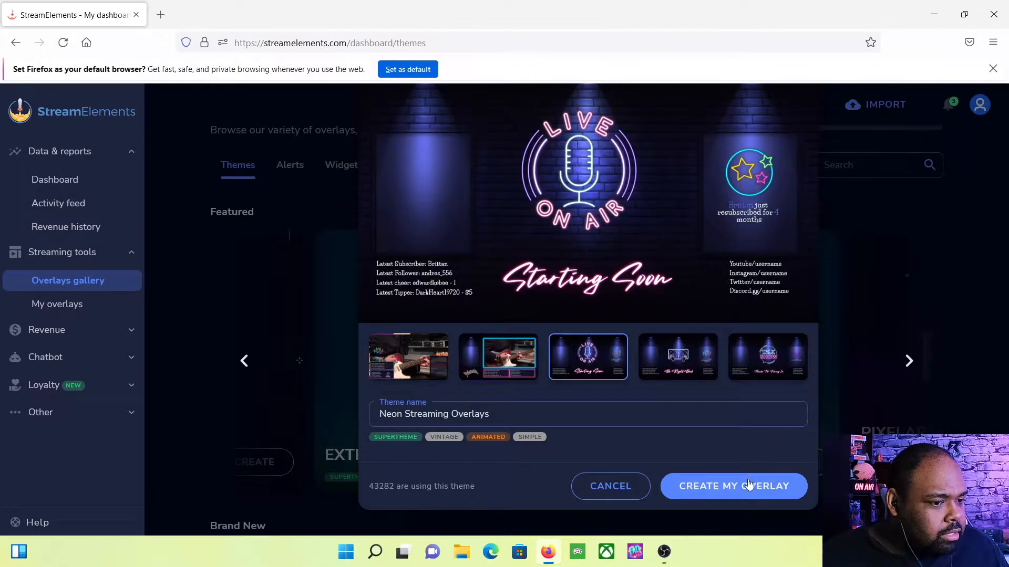
Create the Neon overlay set and open its Game Scene overlay in the editor, skipping the tour
{"action": "left_click", "coordinate": [745, 494]}
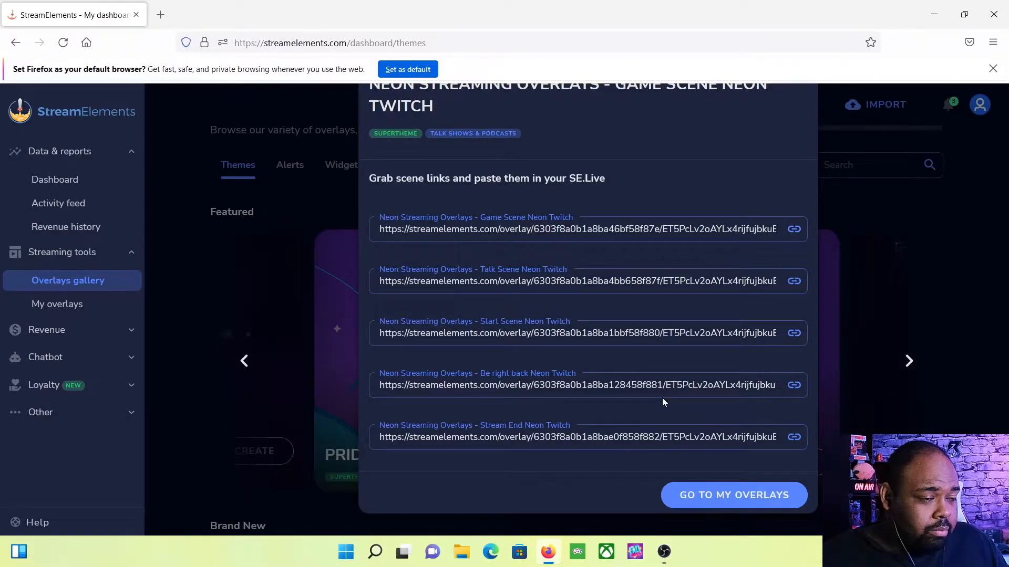
{"action": "left_click", "coordinate": [715, 497]}
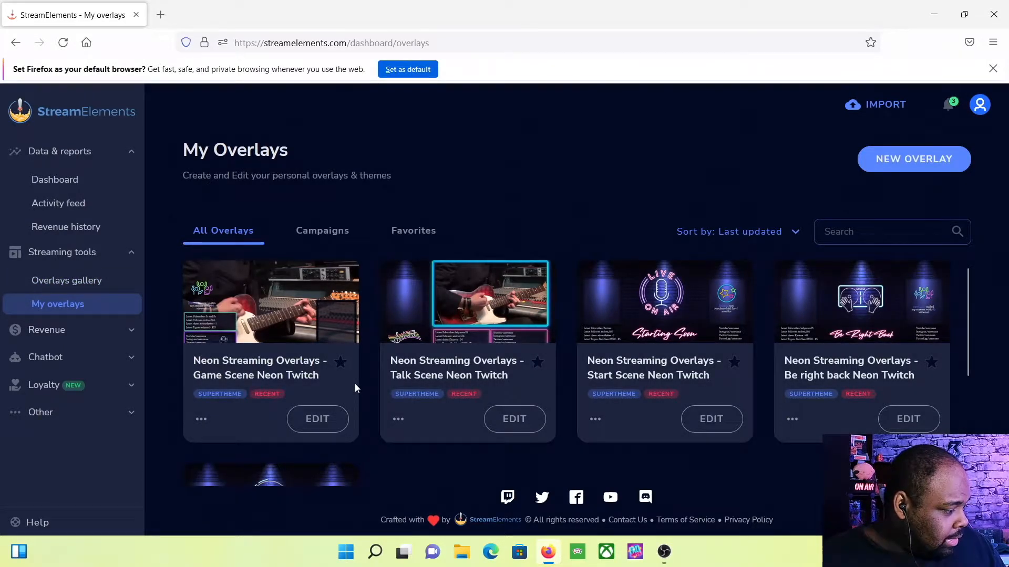
{"action": "left_click", "coordinate": [319, 417]}
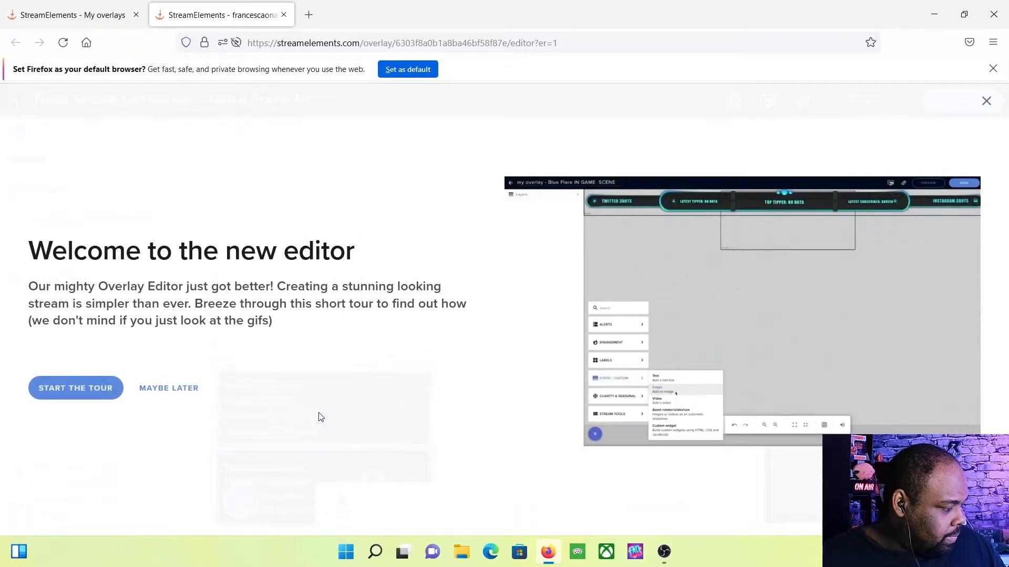
{"action": "left_click", "coordinate": [169, 393]}
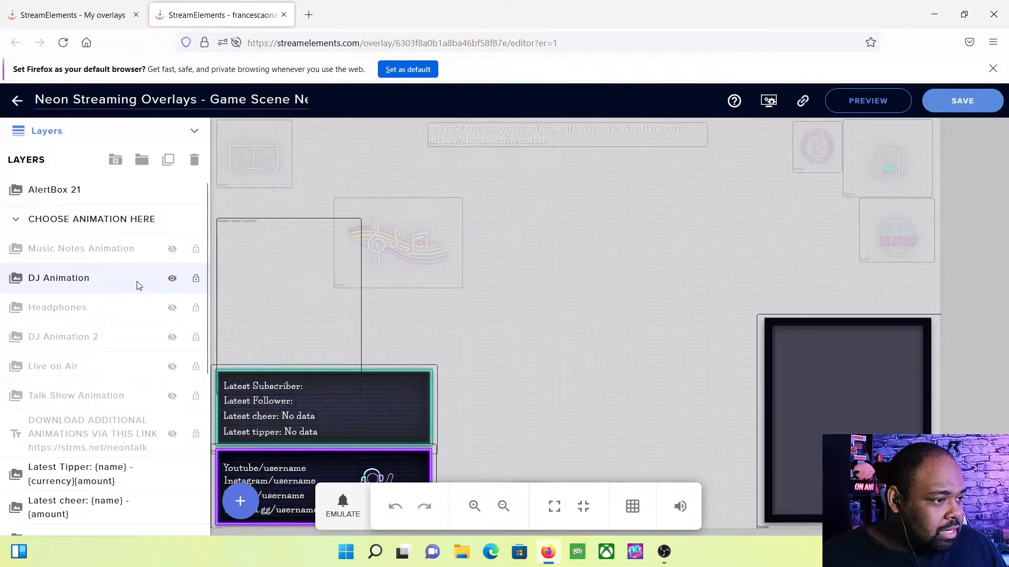
{"action": "left_click", "coordinate": [412, 246]}
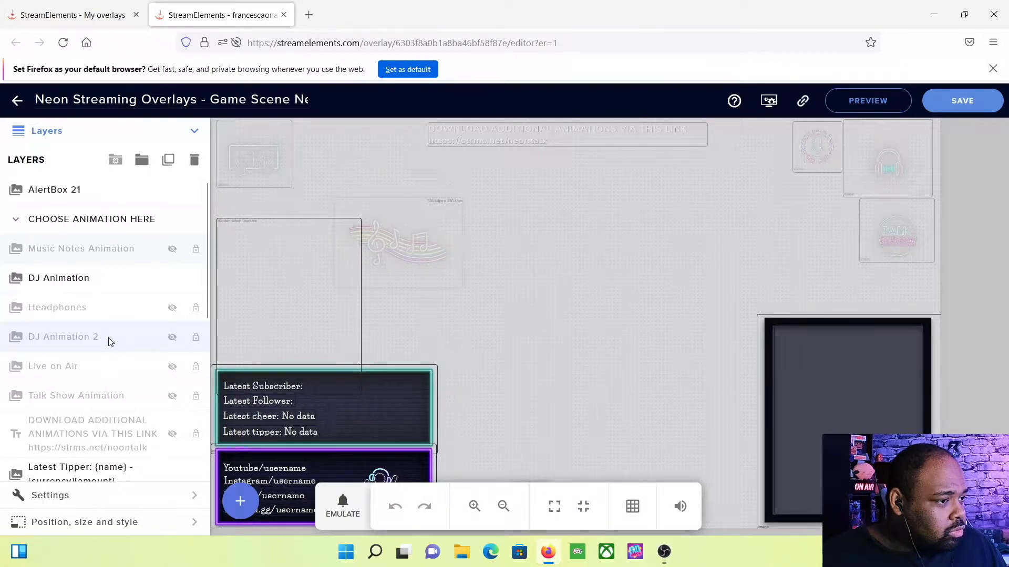
{"action": "scroll", "coordinate": [109, 341], "scroll_direction": "down", "scroll_amount": 1}
{"action": "scroll", "coordinate": [110, 341], "scroll_direction": "down", "scroll_amount": 5}
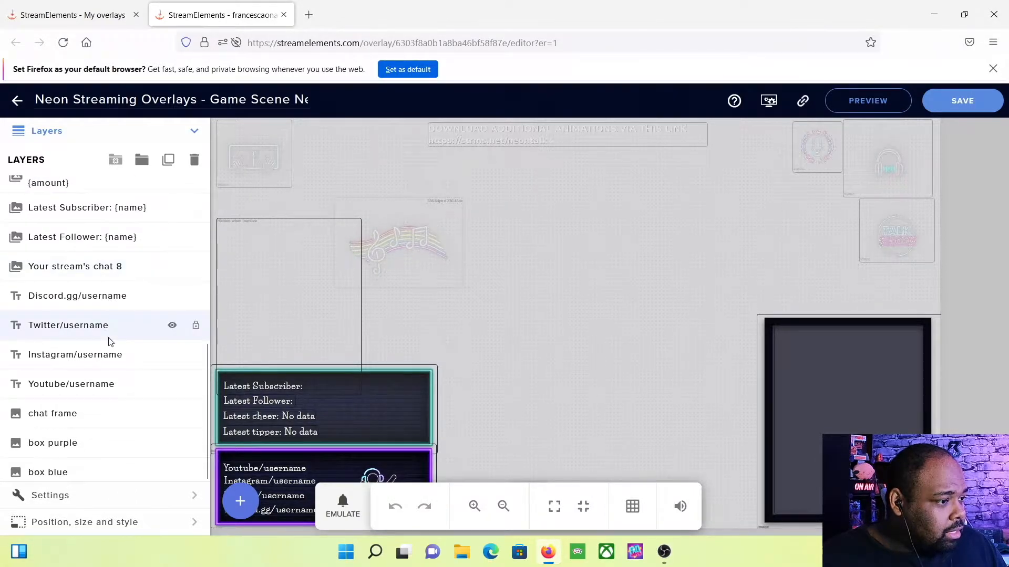
{"action": "scroll", "coordinate": [111, 342], "scroll_direction": "up", "scroll_amount": 5}
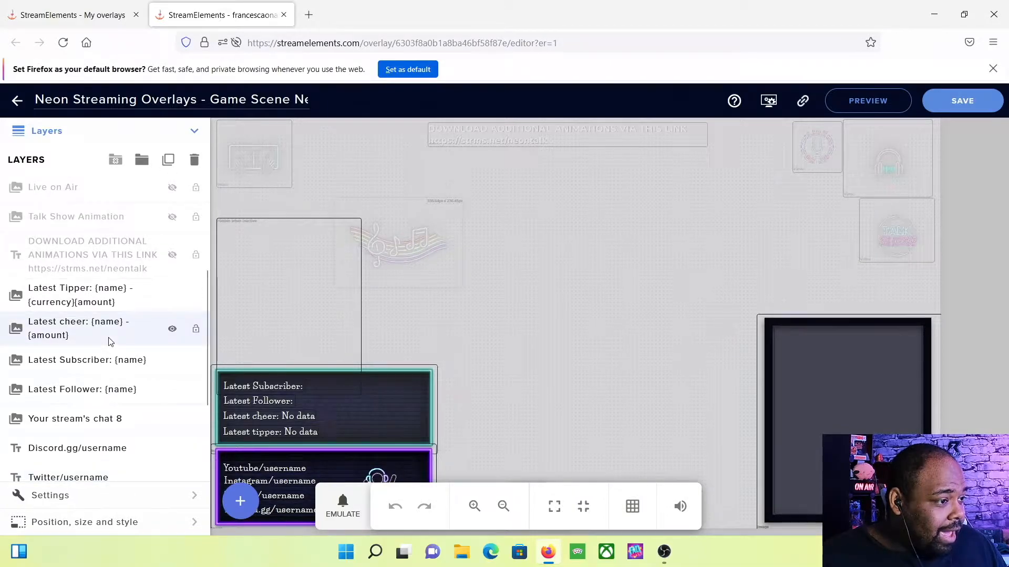
{"action": "left_click", "coordinate": [106, 285]}
{"action": "left_click", "coordinate": [95, 323]}
{"action": "left_click", "coordinate": [95, 284]}
{"action": "left_click", "coordinate": [95, 313]}
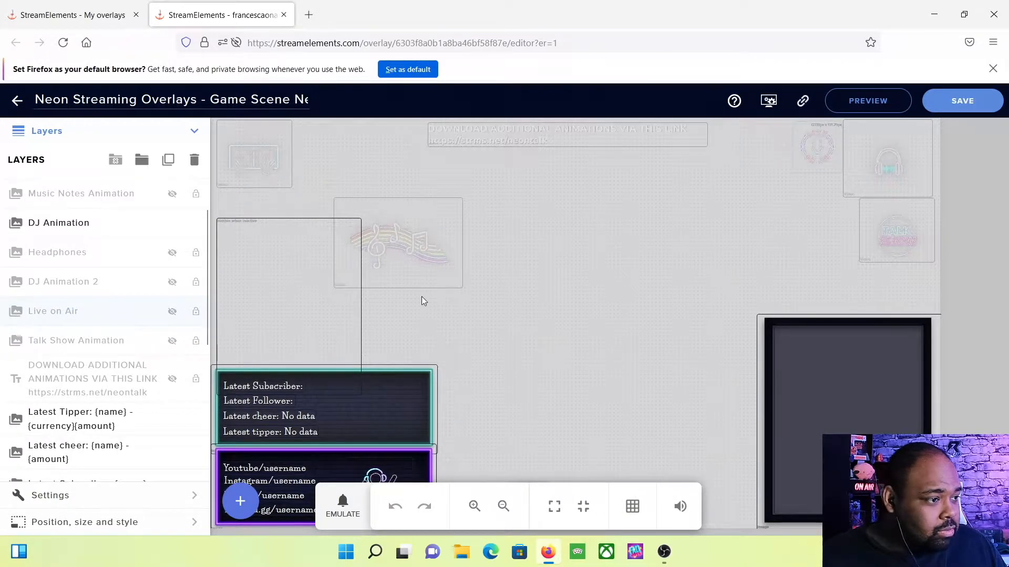
{"action": "left_click", "coordinate": [173, 317]}
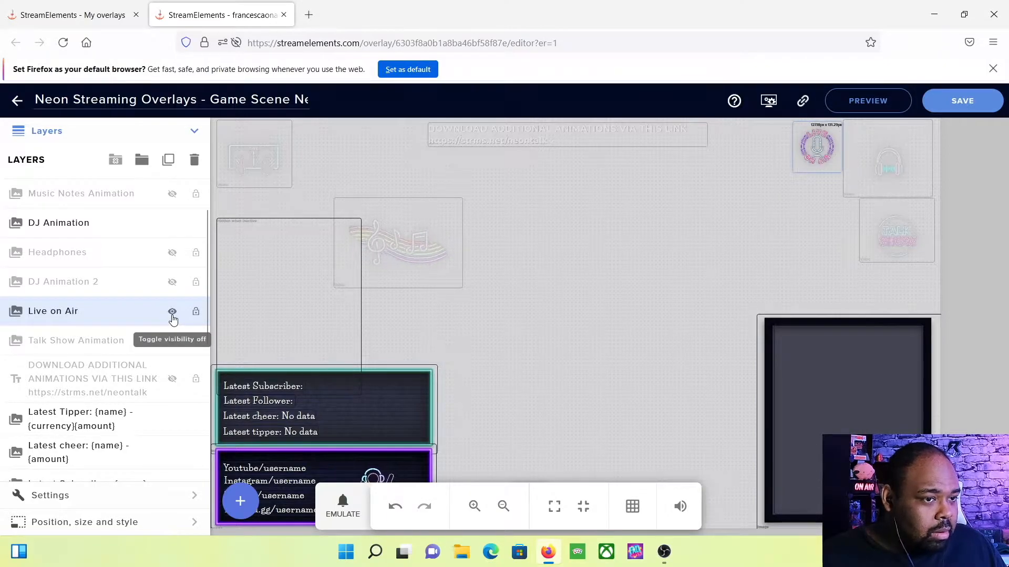
{"action": "left_click", "coordinate": [173, 317]}
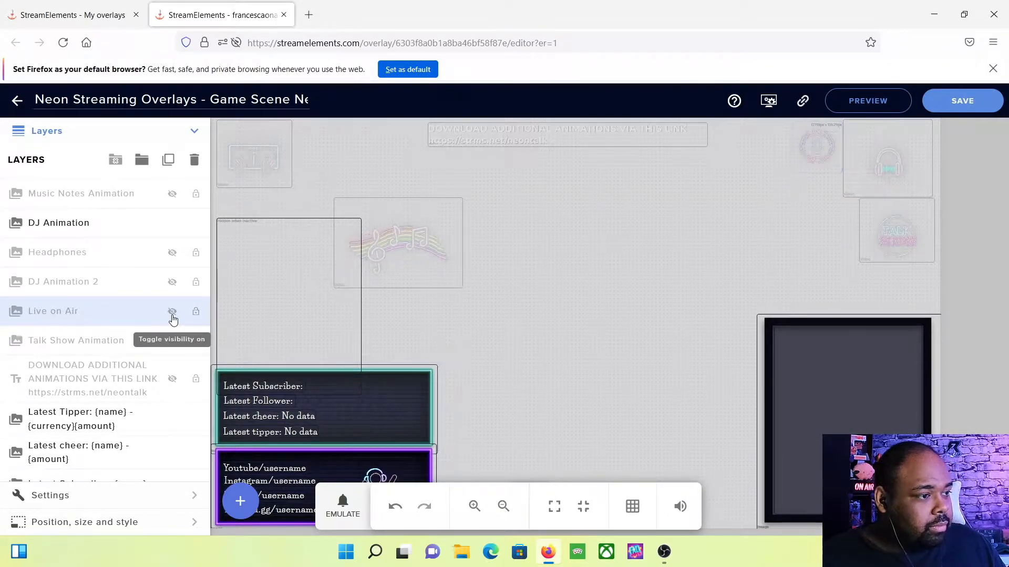
{"action": "left_click", "coordinate": [173, 286]}
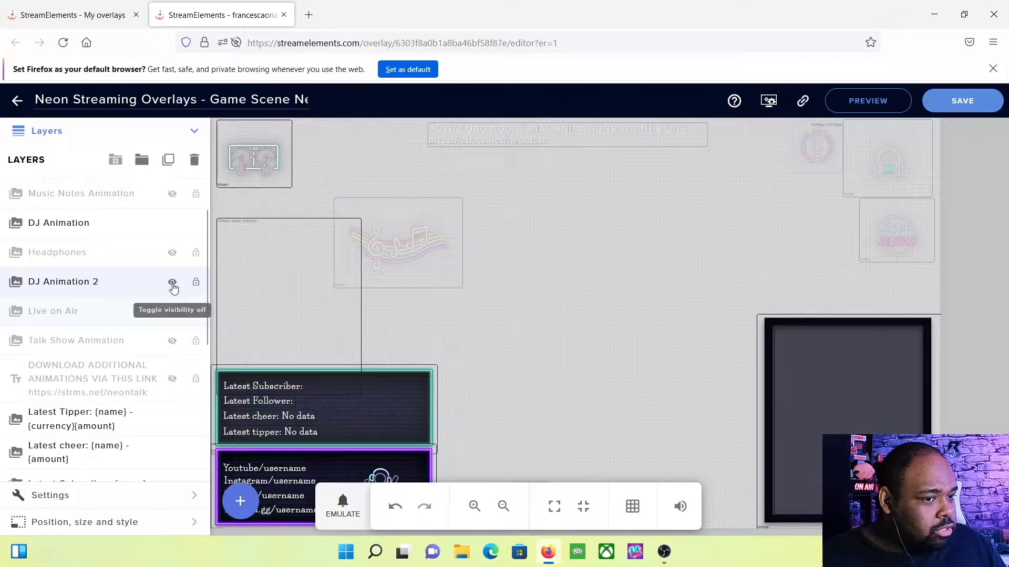
{"action": "left_click", "coordinate": [173, 284]}
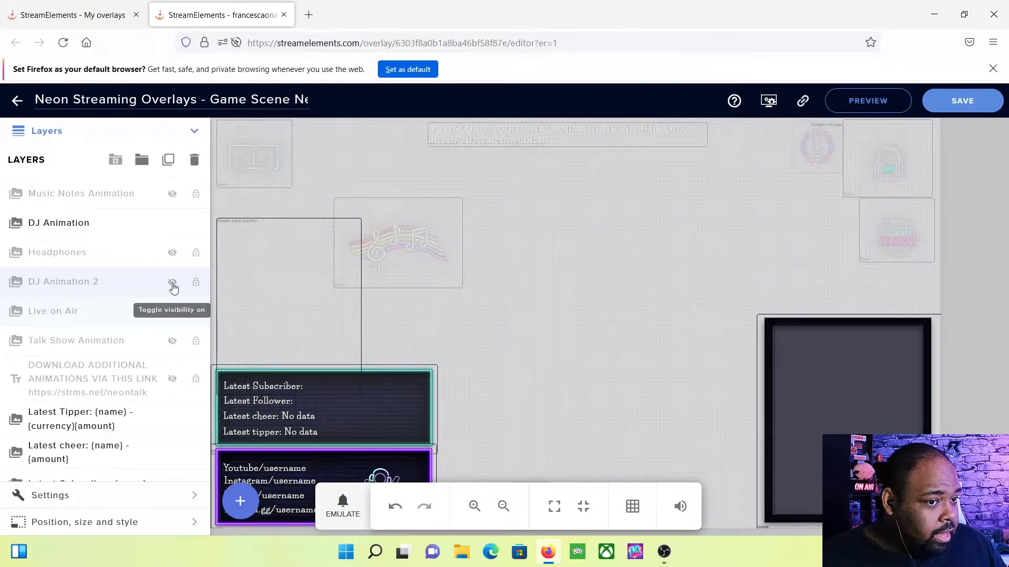
{"action": "left_click", "coordinate": [172, 257]}
{"action": "left_click", "coordinate": [172, 256]}
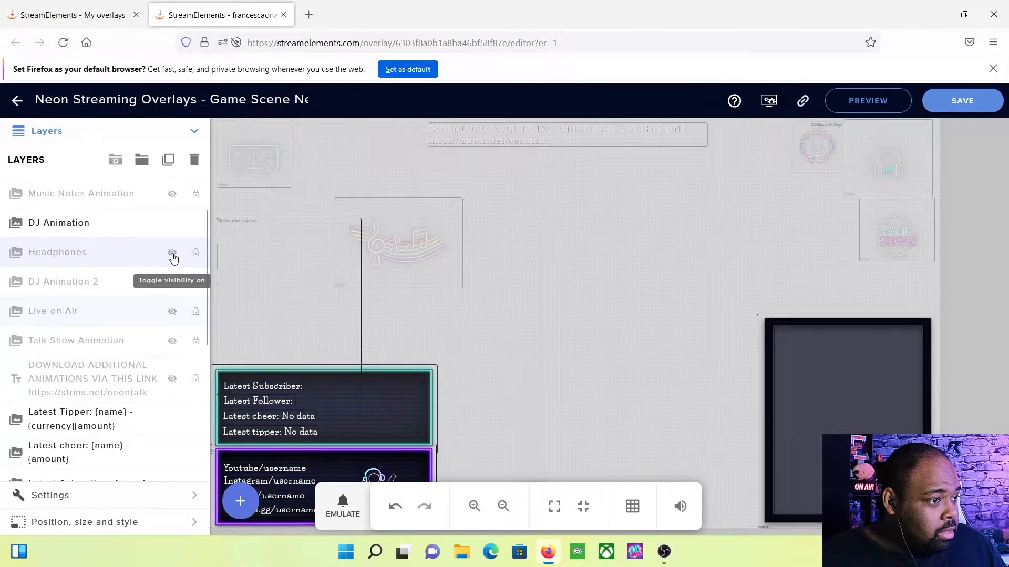
{"action": "left_click", "coordinate": [172, 194]}
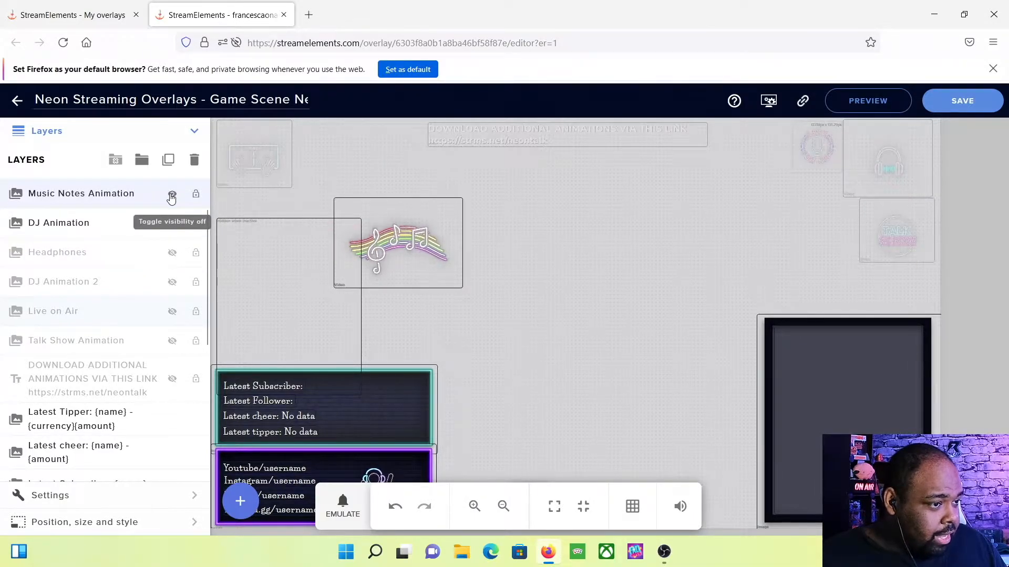
{"action": "left_click", "coordinate": [172, 196]}
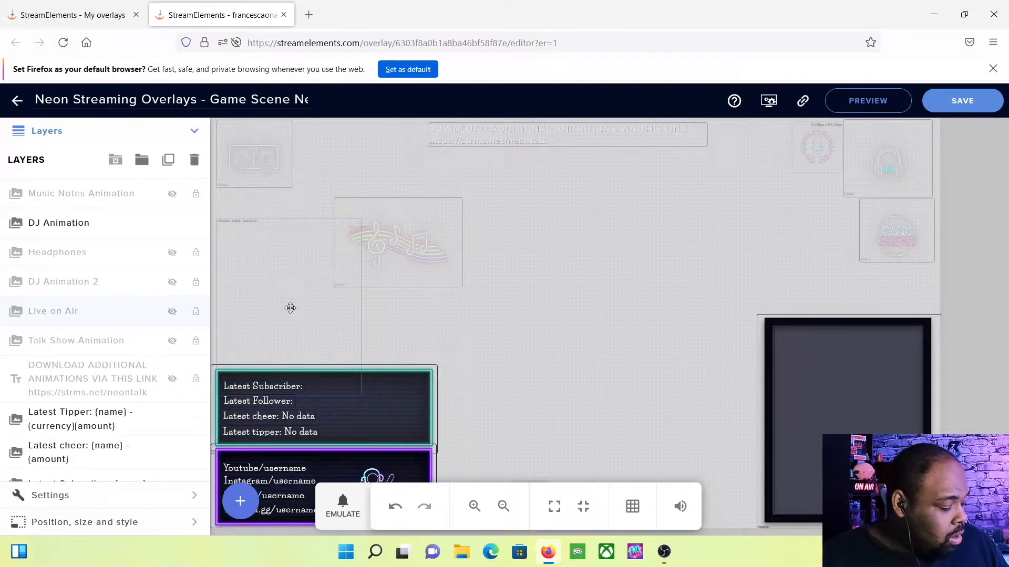
Center the Live on Air element on the canvas and emulate a test follower alert
{"action": "left_click_drag", "start_coordinate": [343, 307], "coordinate": [570, 319]}
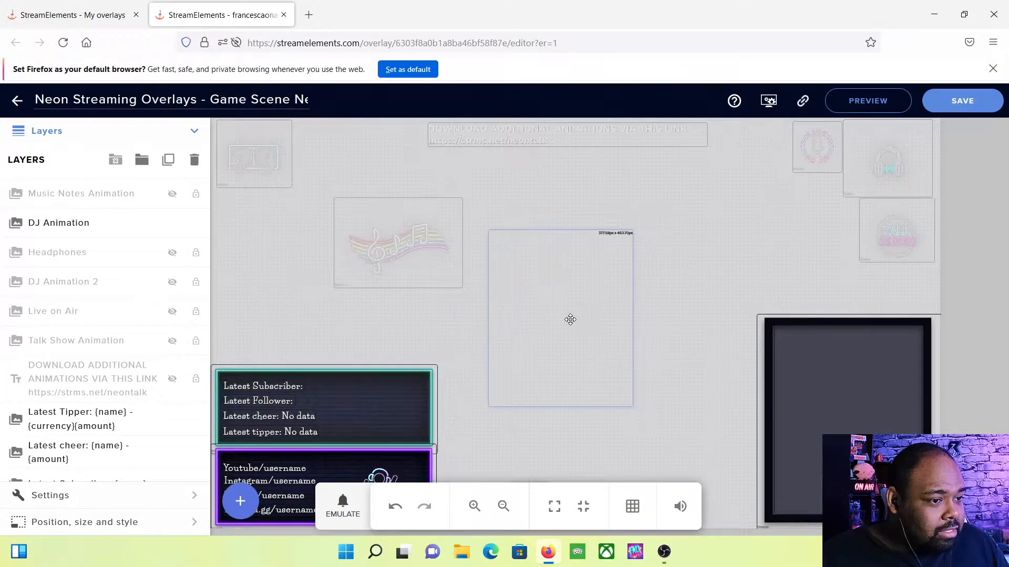
{"action": "left_click", "coordinate": [353, 507]}
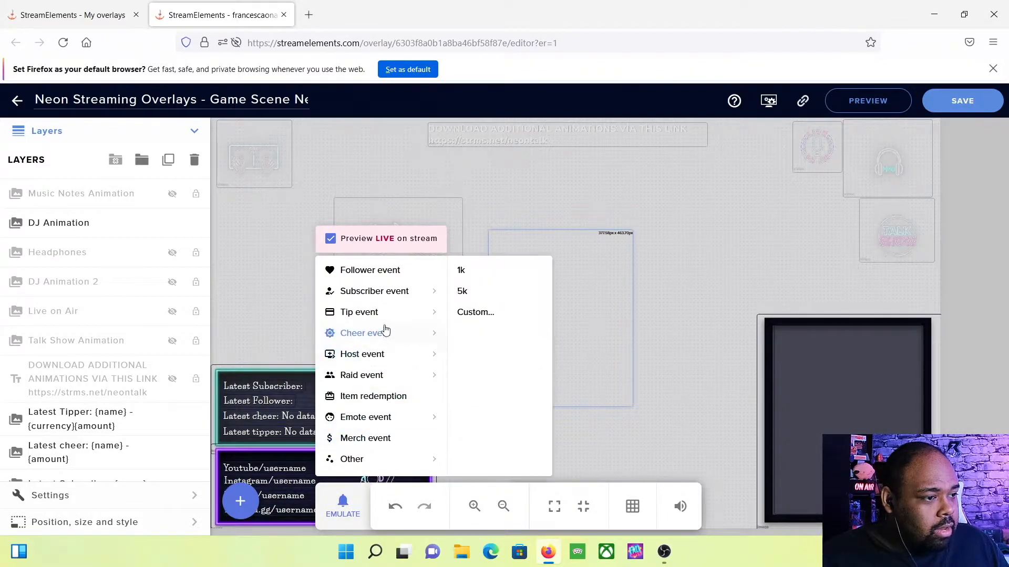
{"action": "left_click", "coordinate": [398, 271]}
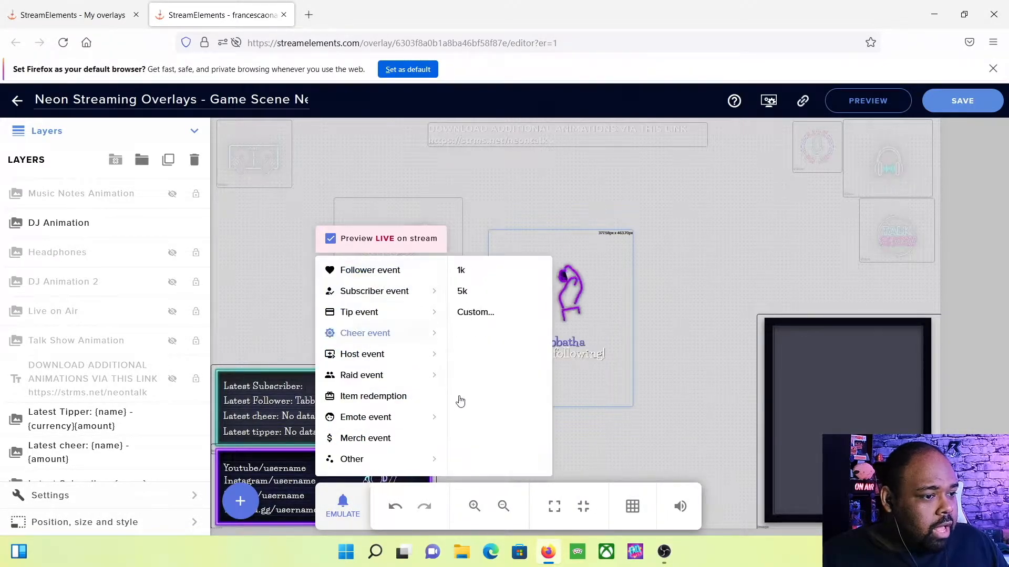
{"action": "left_click", "coordinate": [732, 427]}
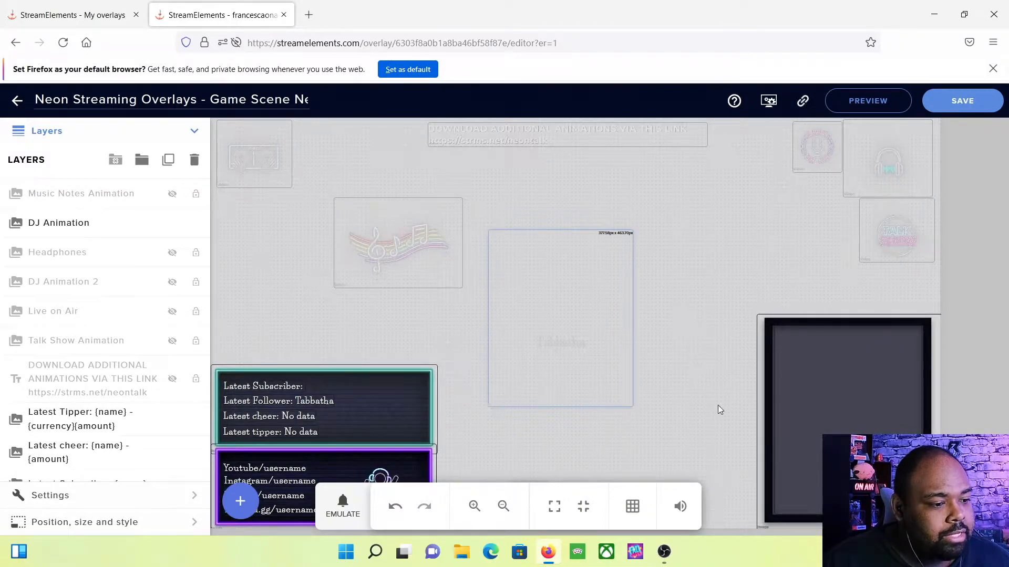
{"action": "mouse_move", "coordinate": [665, 553]}
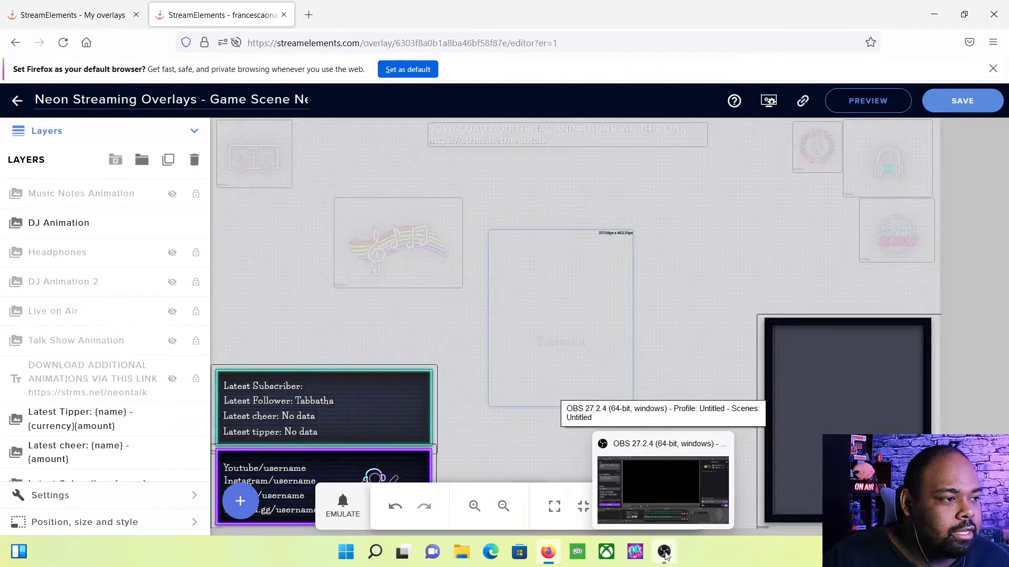
In OBS, add a new Browser source named 'game overlay' to the scene
{"action": "left_click", "coordinate": [665, 553]}
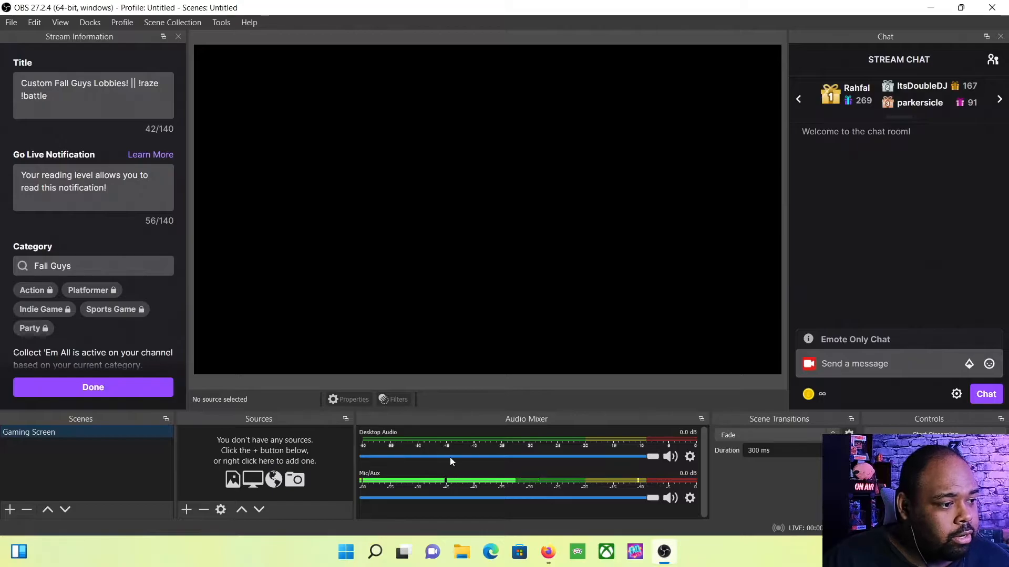
{"action": "left_click", "coordinate": [185, 510]}
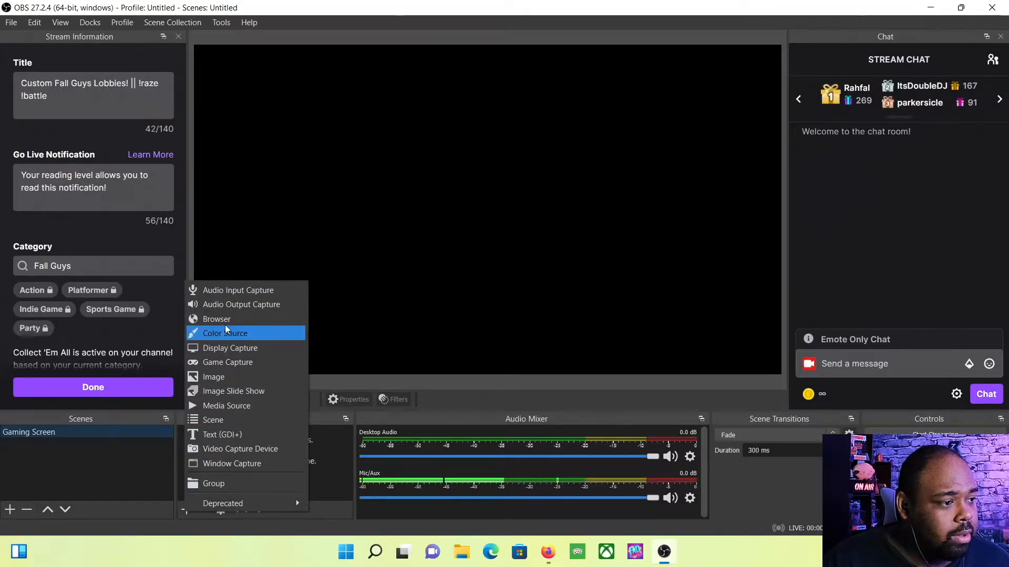
{"action": "left_click", "coordinate": [317, 453]}
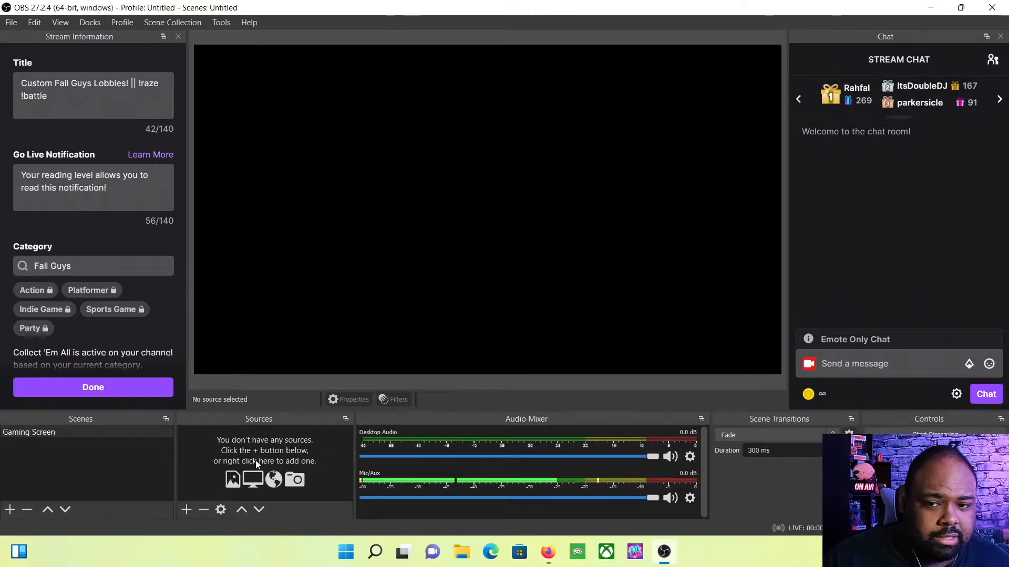
{"action": "left_click", "coordinate": [188, 508]}
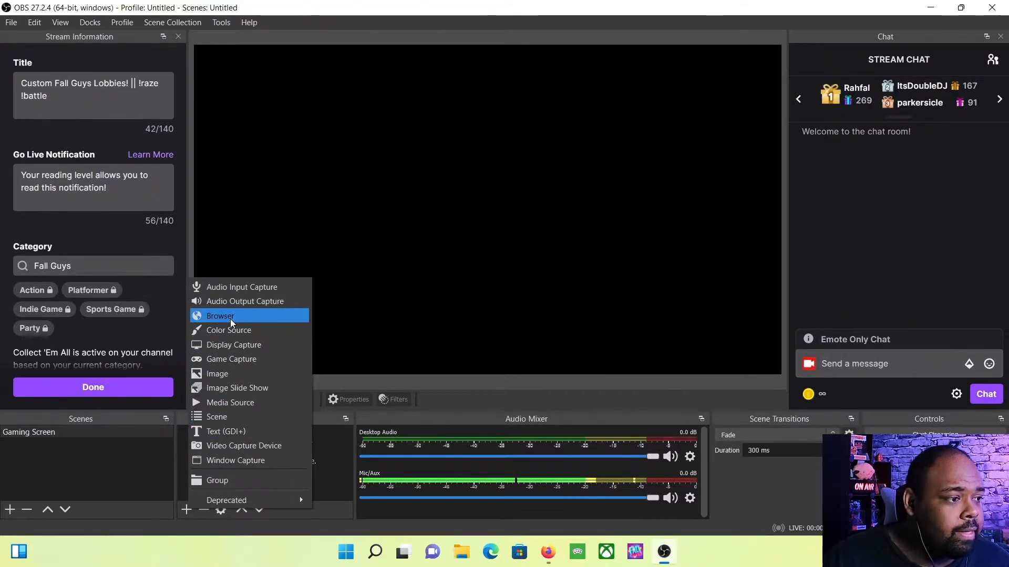
{"action": "left_click", "coordinate": [230, 317]}
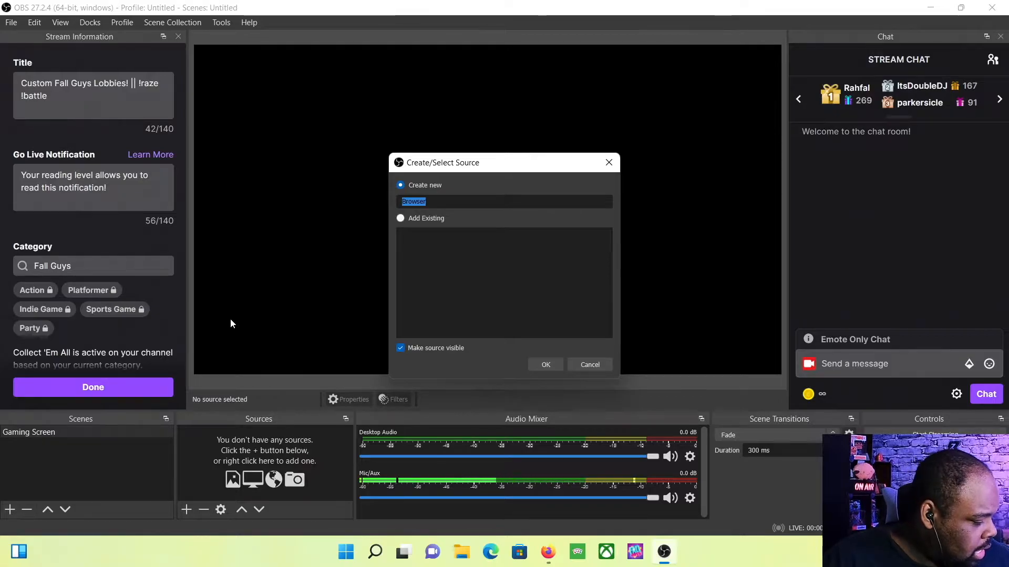
{"action": "type", "text": "game overlay"}
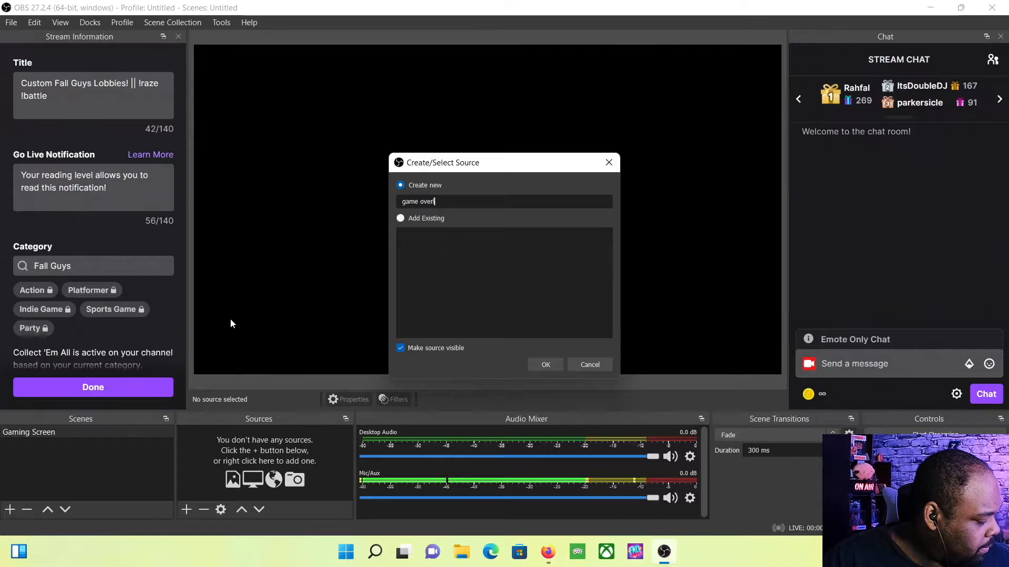
{"action": "key", "text": "Return"}
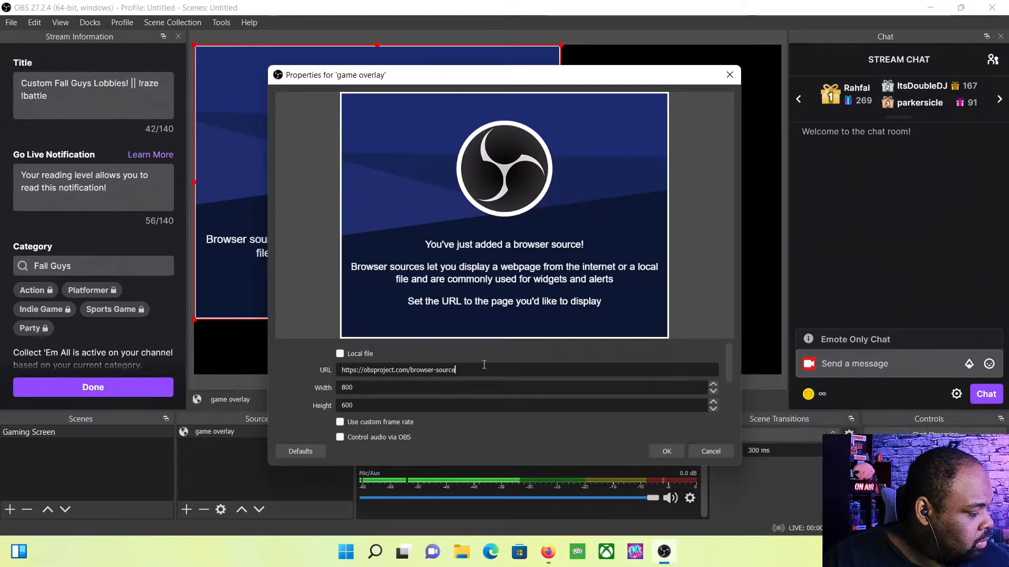
Set the browser source URL to the StreamElements overlay link at 1920×1080
{"action": "left_click_drag", "start_coordinate": [483, 368], "coordinate": [276, 356]}
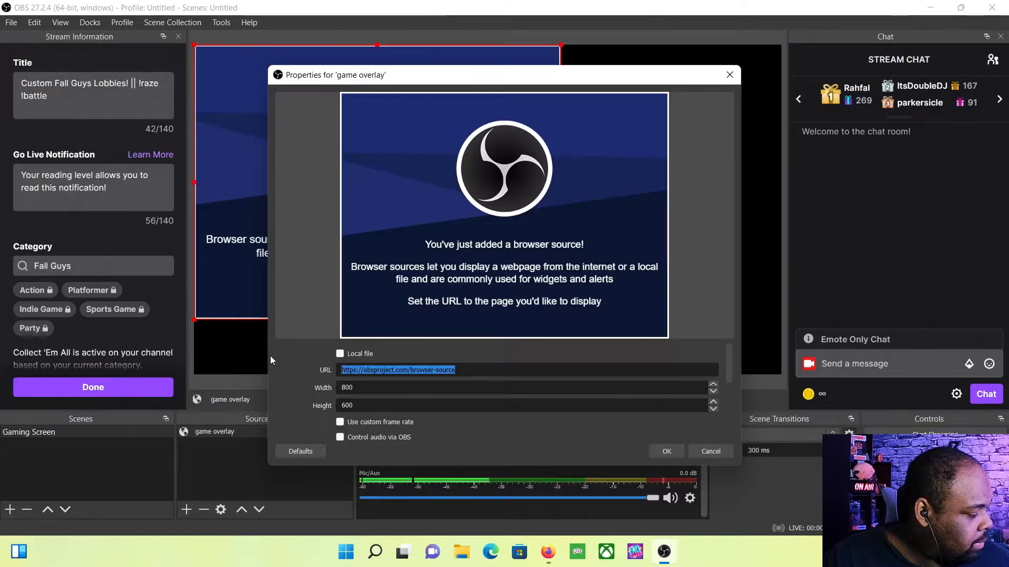
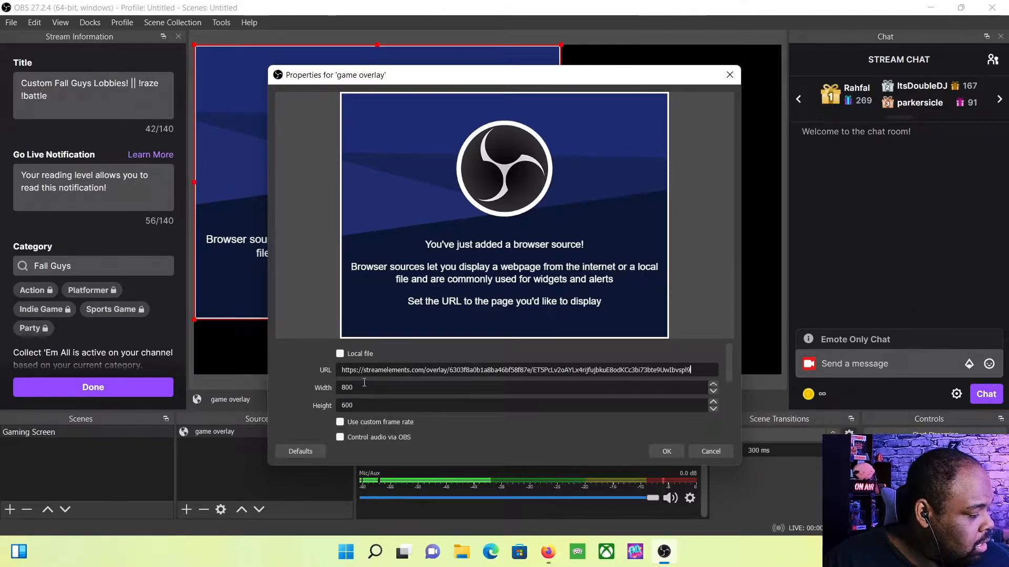
{"action": "left_click_drag", "start_coordinate": [364, 385], "coordinate": [313, 388]}
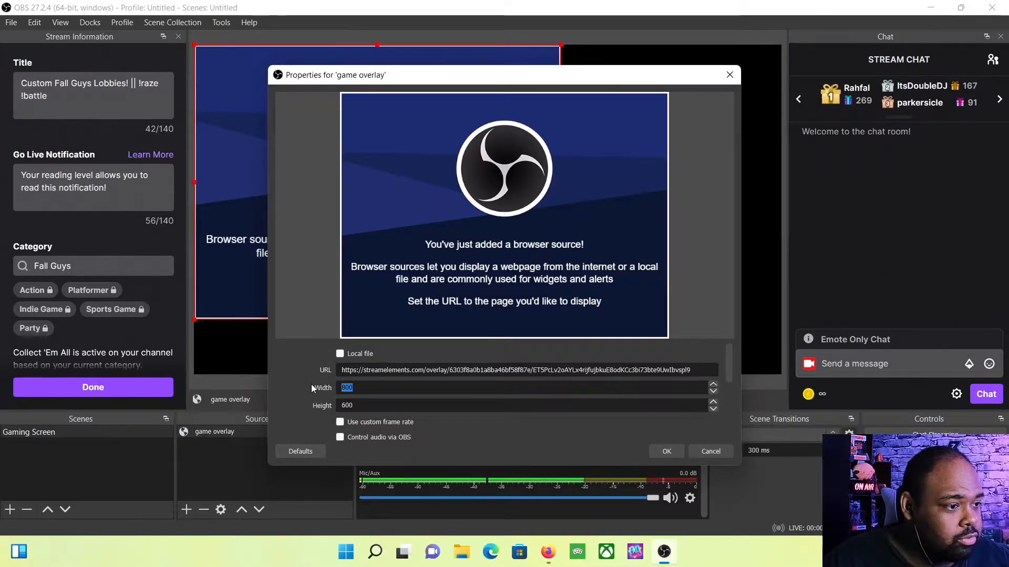
{"action": "key", "text": "Up"}
{"action": "key", "text": "Up"}
{"action": "key", "text": "Up"}
{"action": "key", "text": "Up"}
{"action": "key", "text": "Up"}
{"action": "key", "text": "Up"}
{"action": "key", "text": "Up"}
{"action": "key", "text": "Up"}
{"action": "key", "text": "Up"}
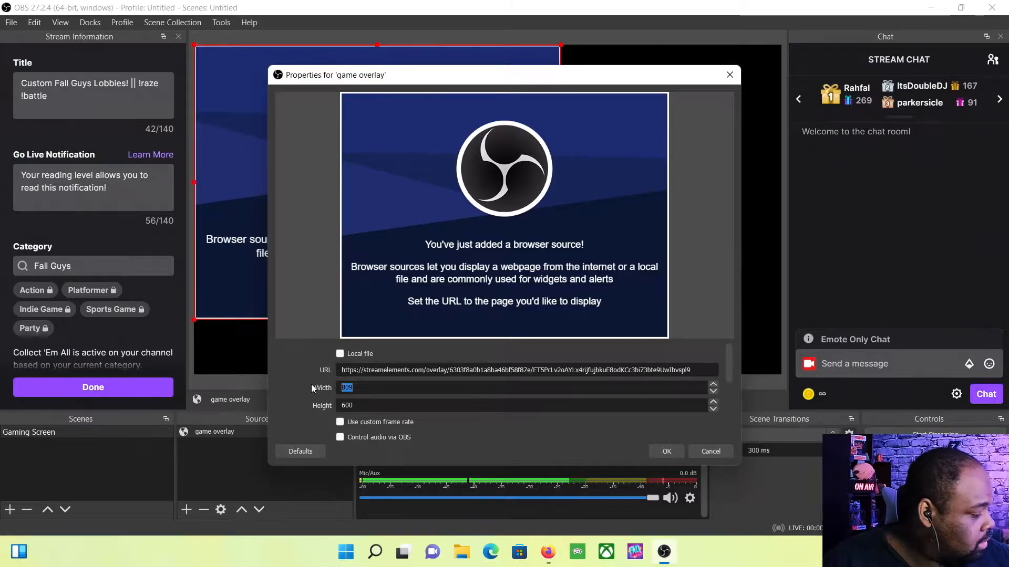
{"action": "key", "text": "Num_Lock"}
{"action": "type", "text": "1920"}
{"action": "key", "text": "Tab"}
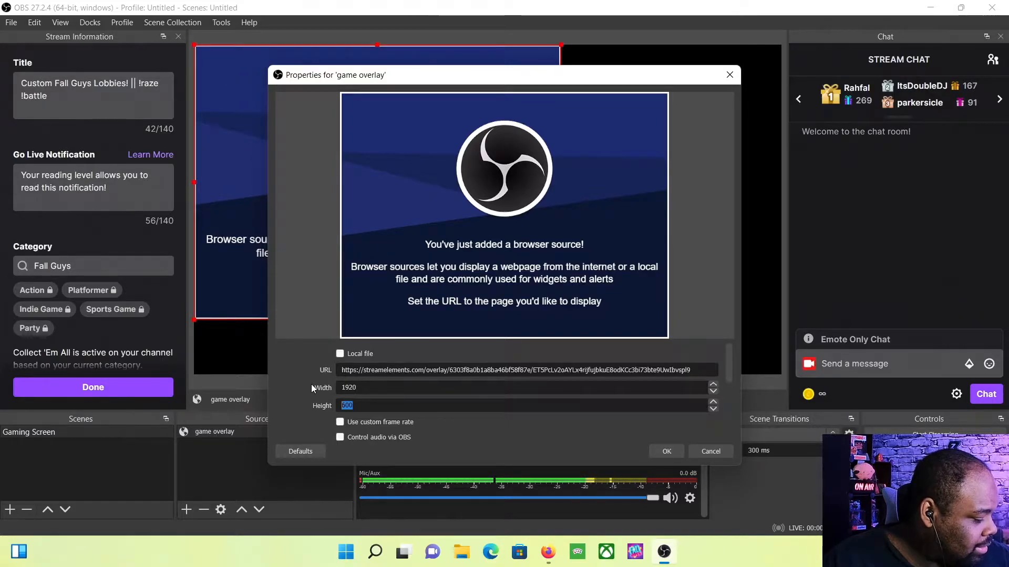
{"action": "type", "text": "1080"}
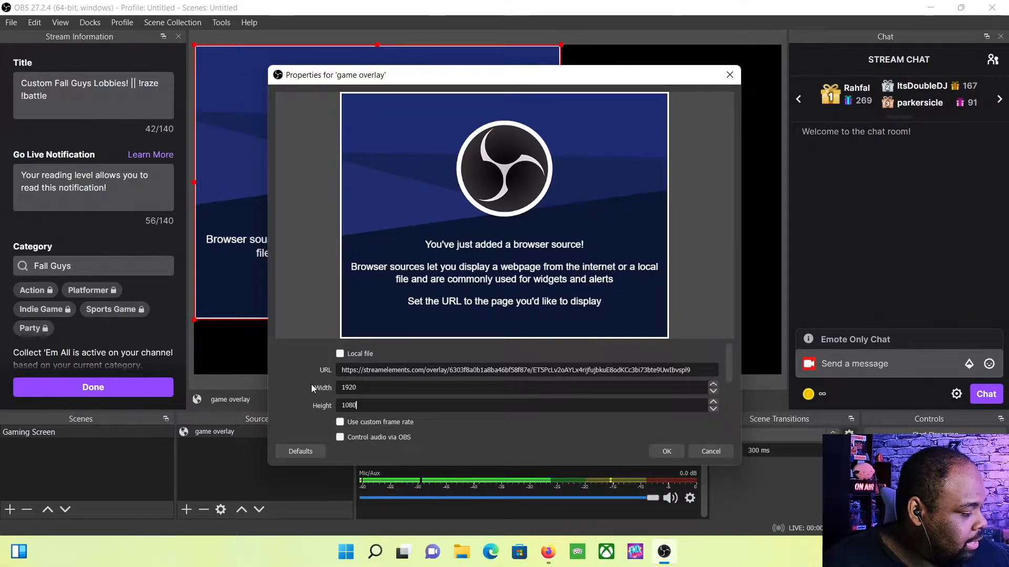
{"action": "left_click", "coordinate": [664, 451]}
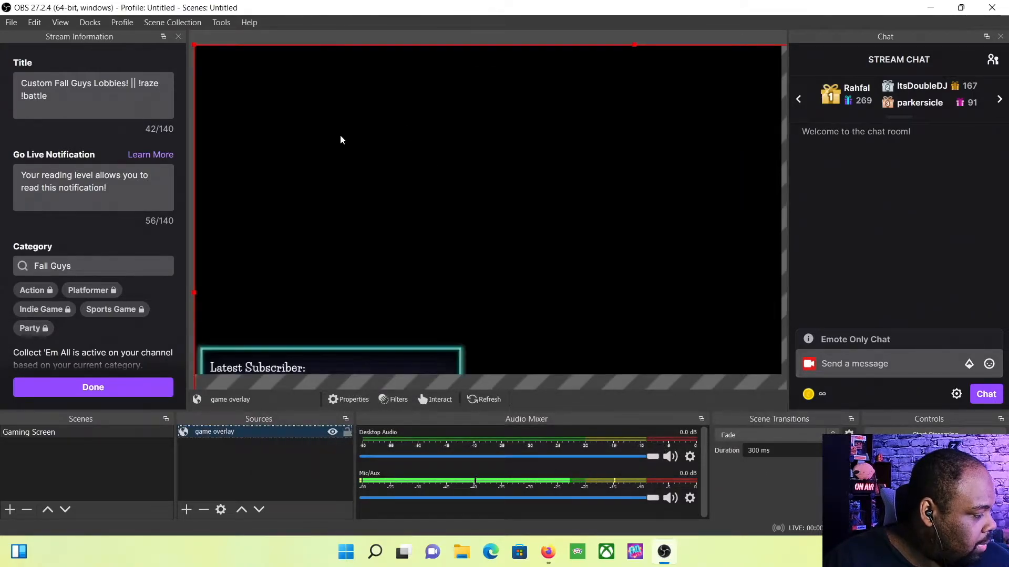
Apply Transform > Fit to screen to the game overlay source in the preview
{"action": "right_click", "coordinate": [345, 151]}
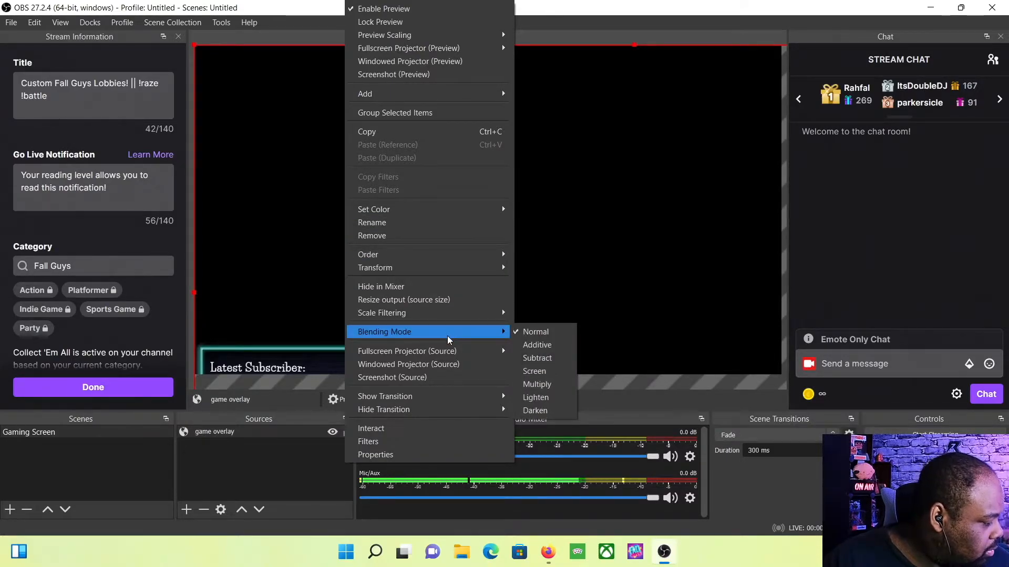
{"action": "mouse_move", "coordinate": [408, 268]}
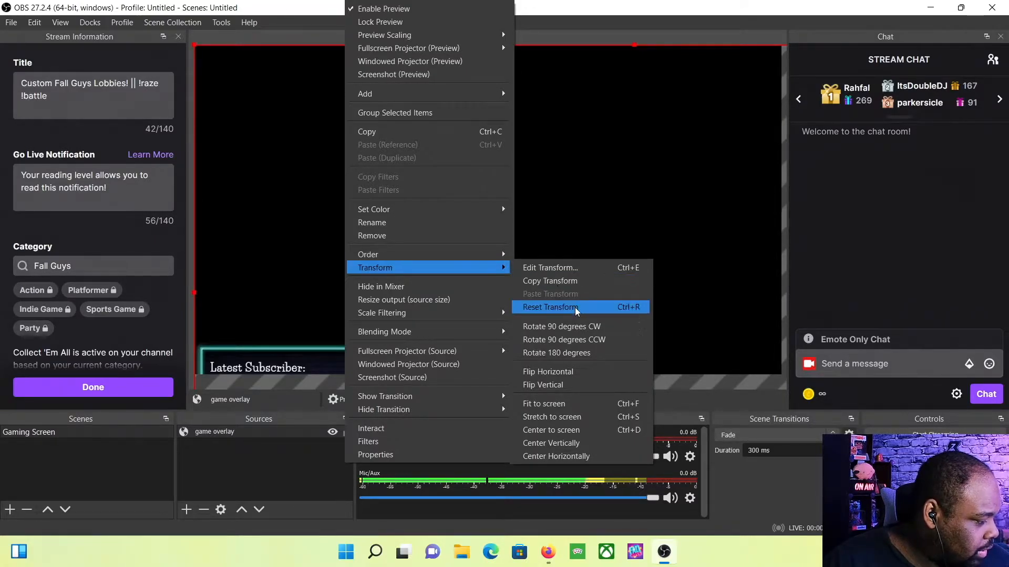
{"action": "left_click", "coordinate": [605, 404]}
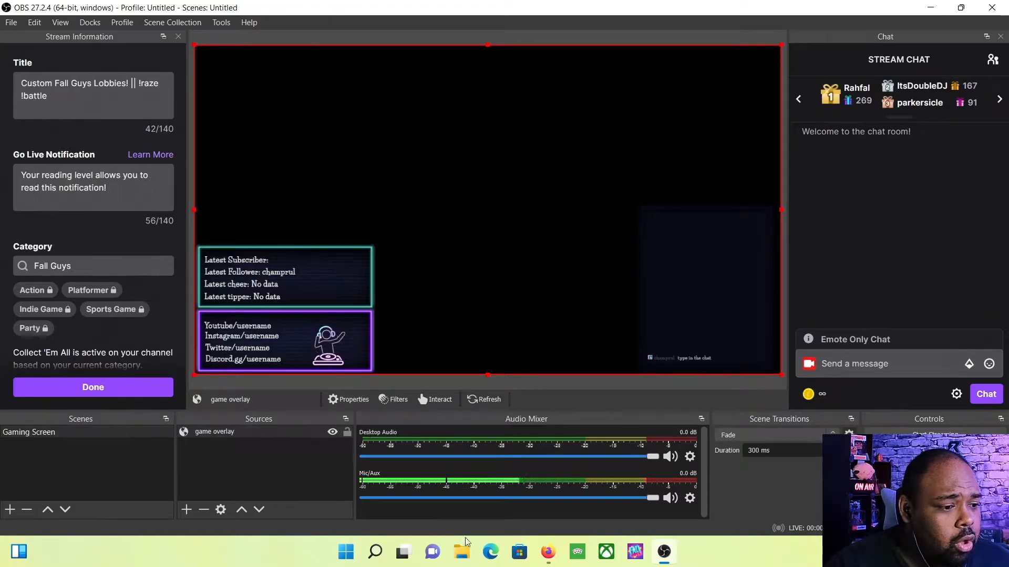
{"action": "mouse_move", "coordinate": [549, 557]}
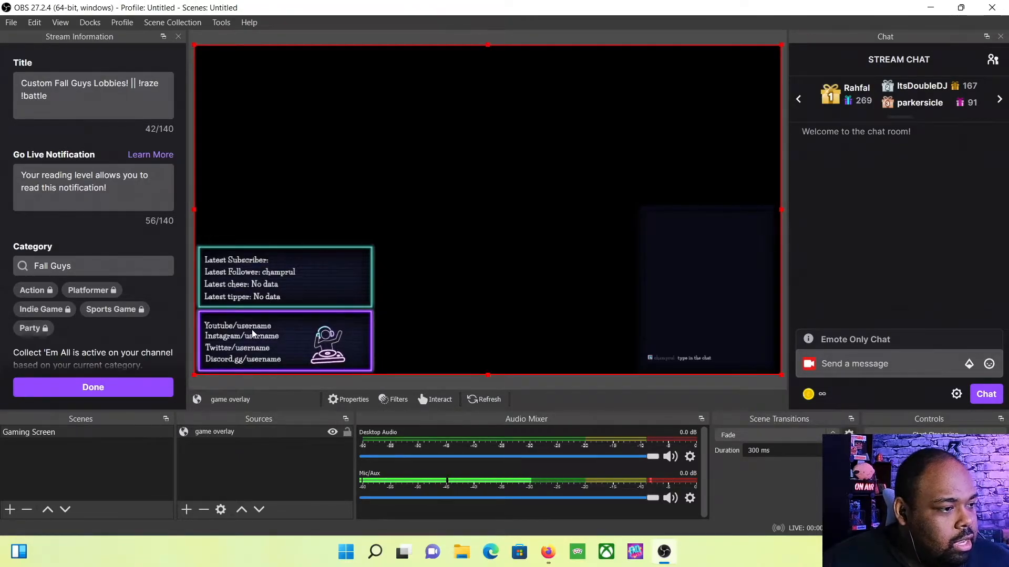
In the StreamElements editor, select the social links widget and open its Youtube/username layer settings
{"action": "left_click", "coordinate": [547, 558]}
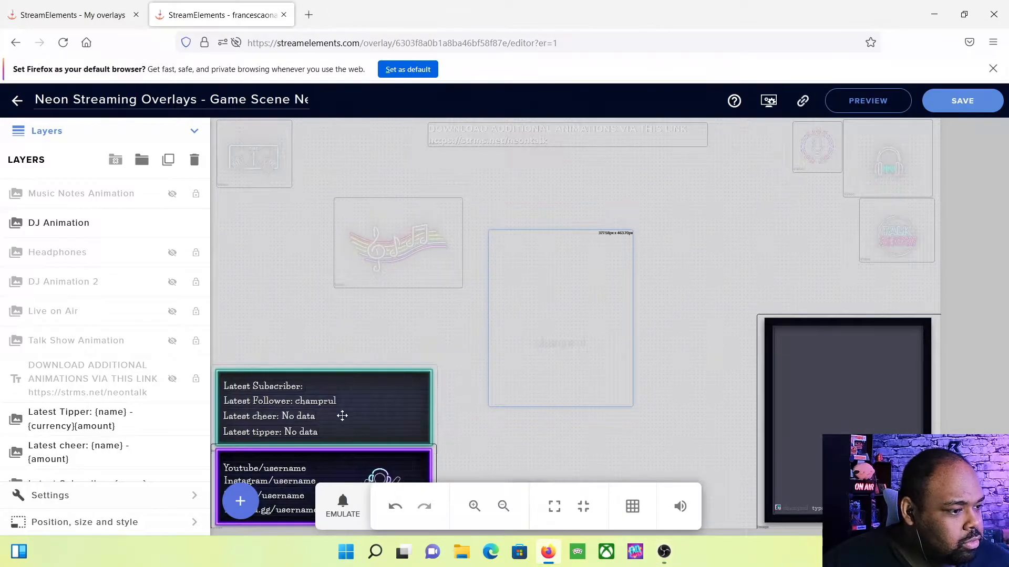
{"action": "left_click", "coordinate": [281, 470]}
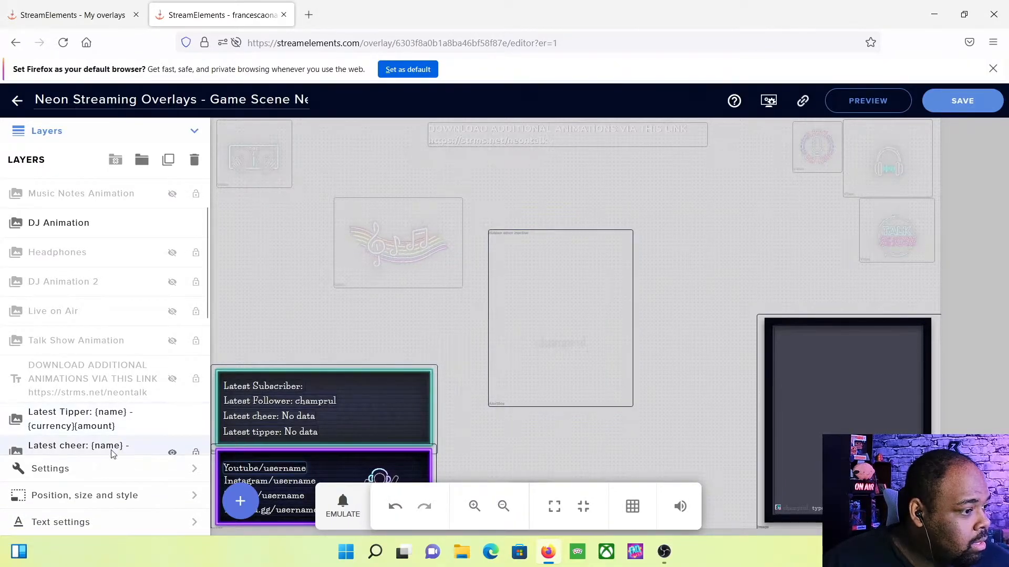
{"action": "scroll", "coordinate": [112, 415], "scroll_direction": "down", "scroll_amount": 1}
{"action": "scroll", "coordinate": [111, 415], "scroll_direction": "down", "scroll_amount": 5}
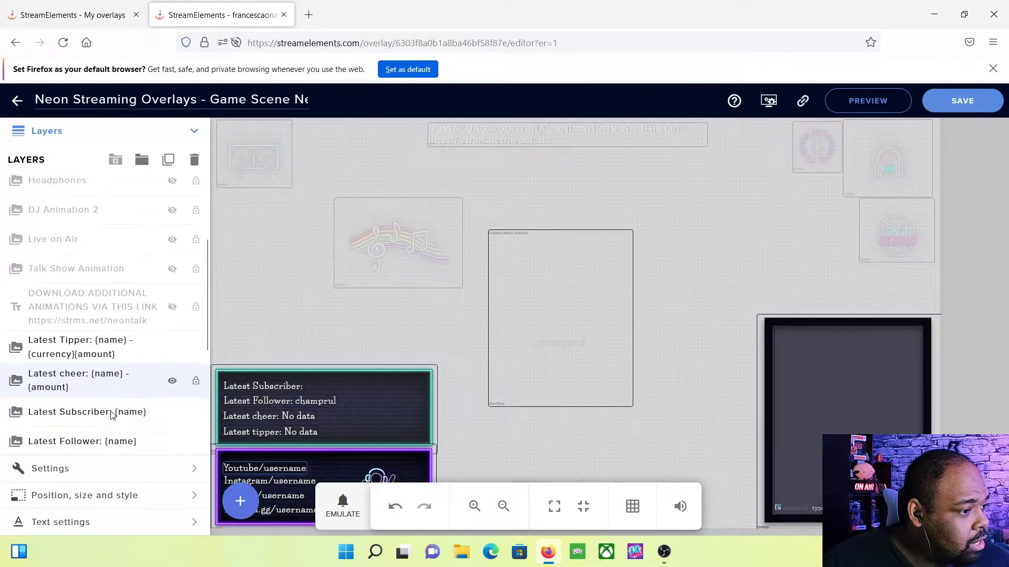
{"action": "scroll", "coordinate": [111, 415], "scroll_direction": "down", "scroll_amount": 2}
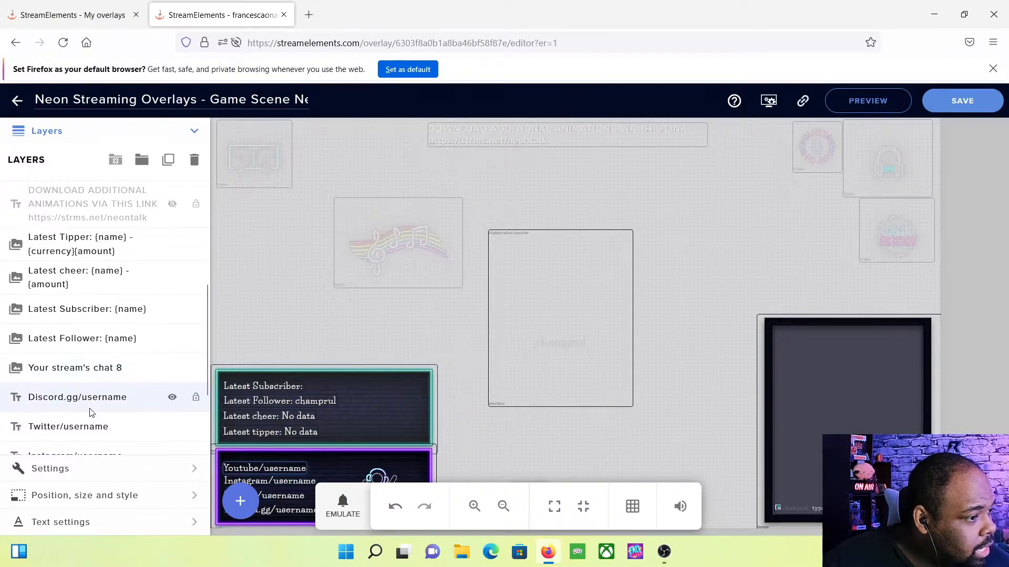
{"action": "scroll", "coordinate": [90, 413], "scroll_direction": "down", "scroll_amount": 3}
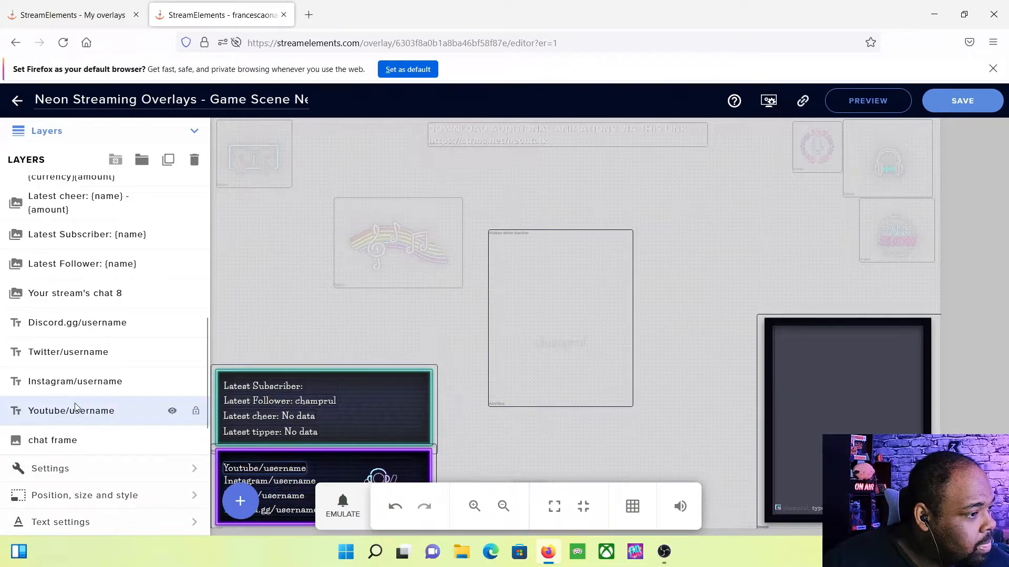
{"action": "left_click", "coordinate": [83, 467]}
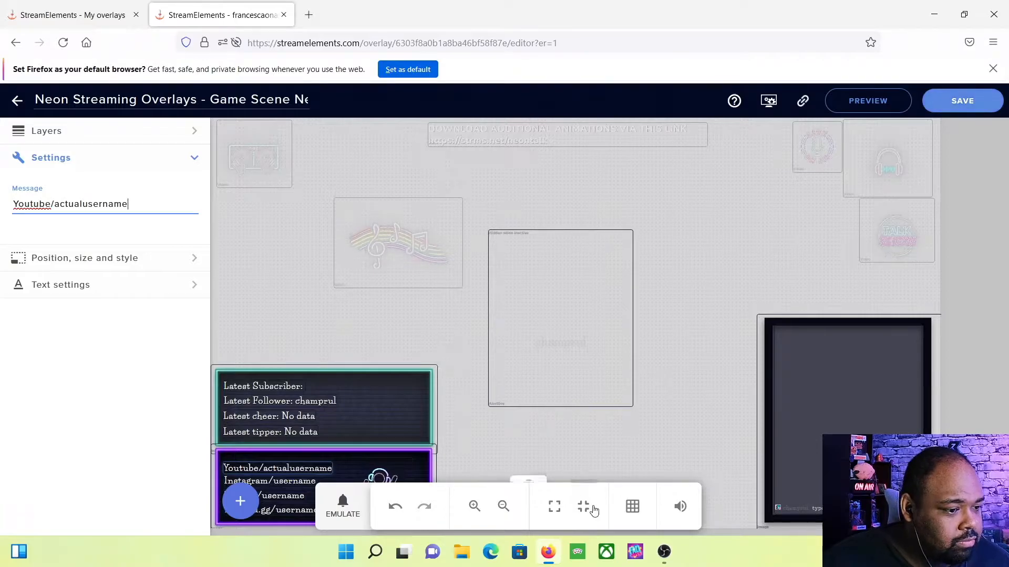
Save the StreamElements overlay edits and return to OBS Studio
{"action": "left_click", "coordinate": [664, 551]}
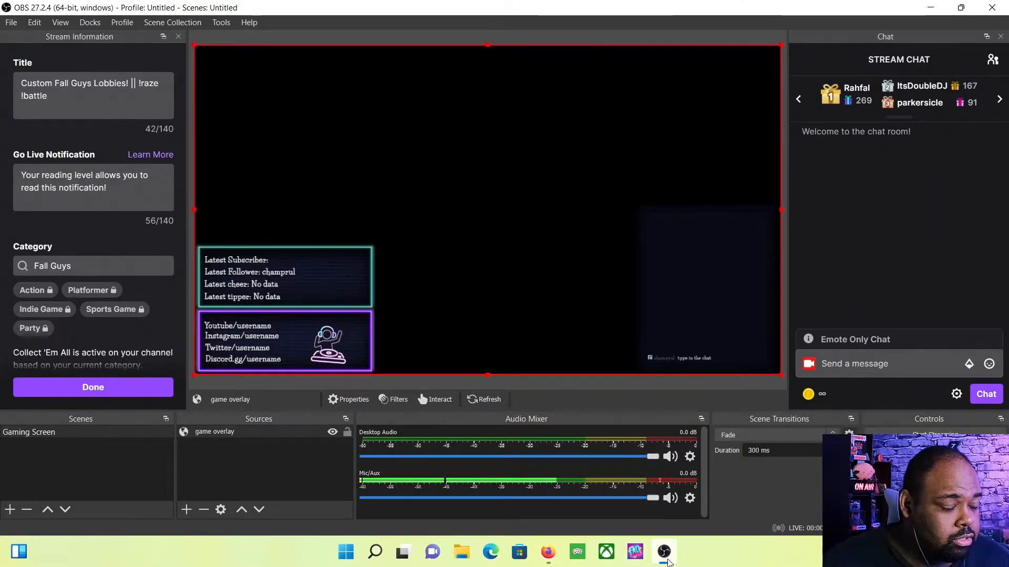
{"action": "left_click", "coordinate": [668, 561]}
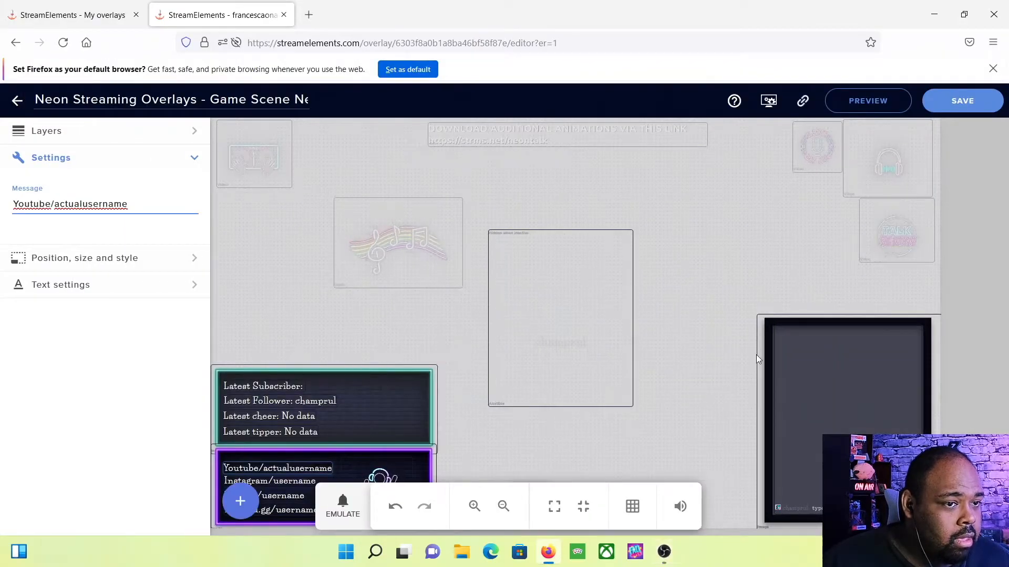
{"action": "left_click", "coordinate": [951, 107]}
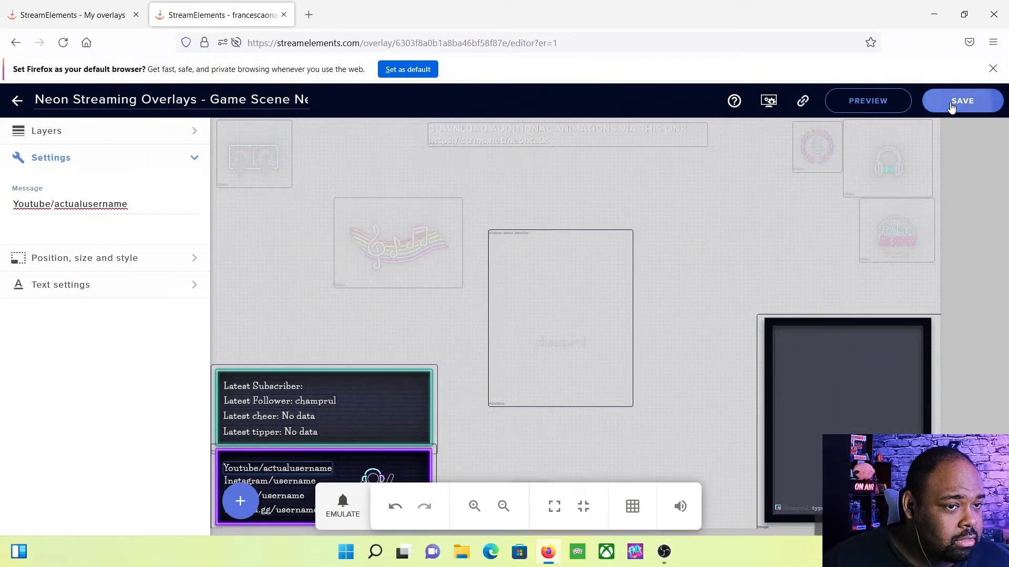
{"action": "left_click", "coordinate": [666, 552]}
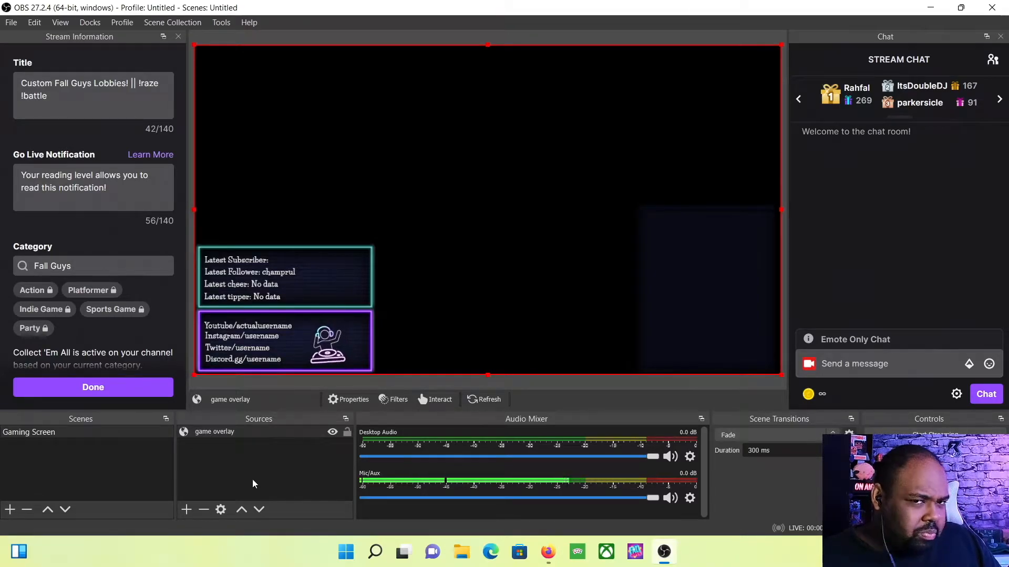
Open the Add Source menu from the Sources dock's + button
{"action": "left_click", "coordinate": [186, 510]}
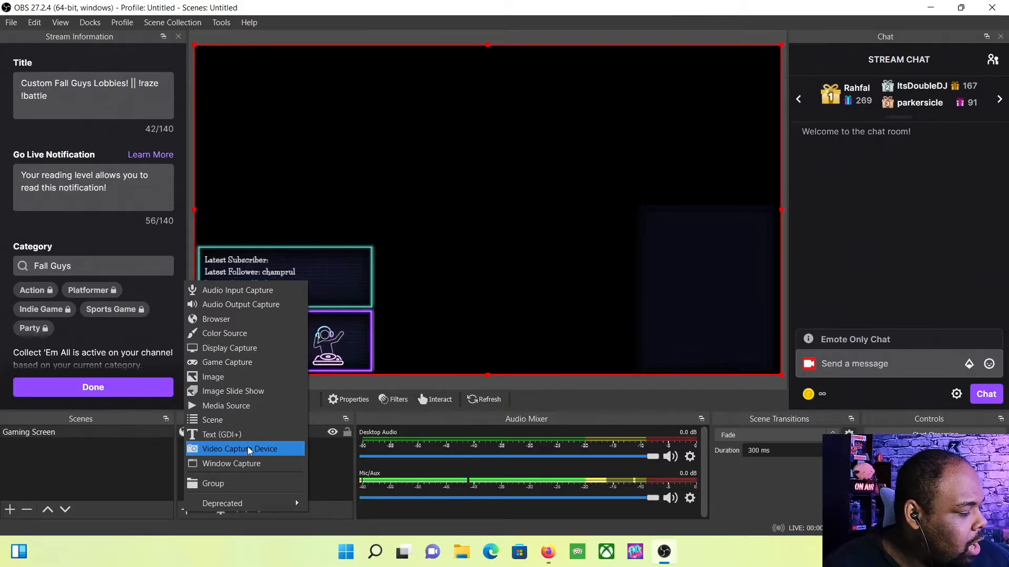
Add a Display Capture source of Display 1 to Gaming Screen with default settings
{"action": "left_click", "coordinate": [225, 352]}
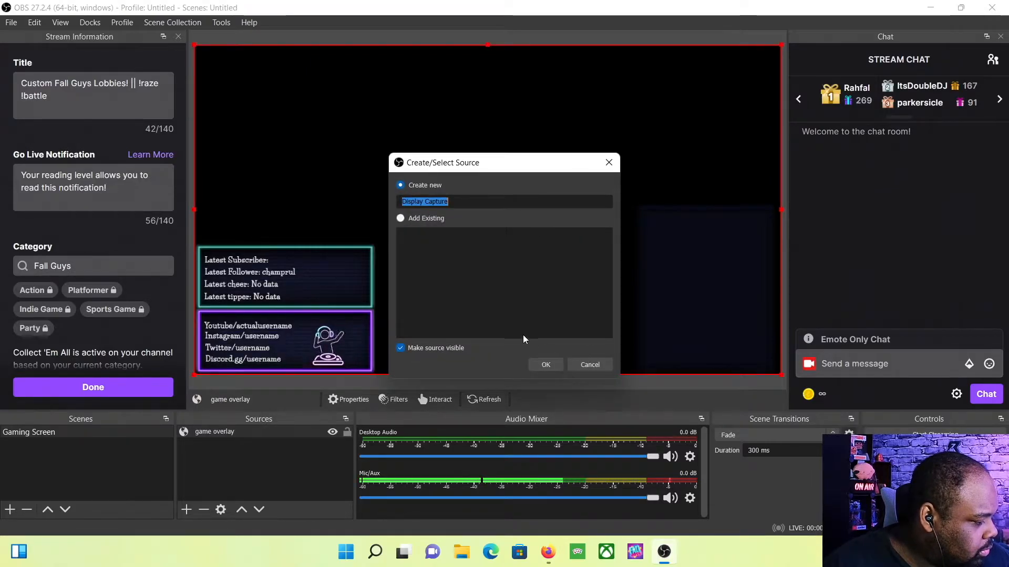
{"action": "left_click", "coordinate": [546, 365]}
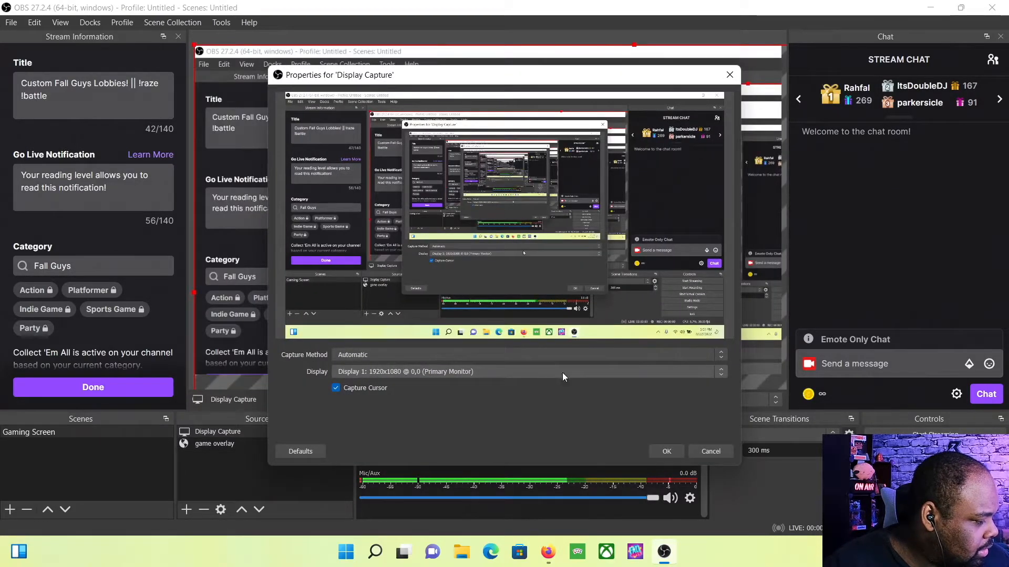
{"action": "left_click", "coordinate": [666, 451]}
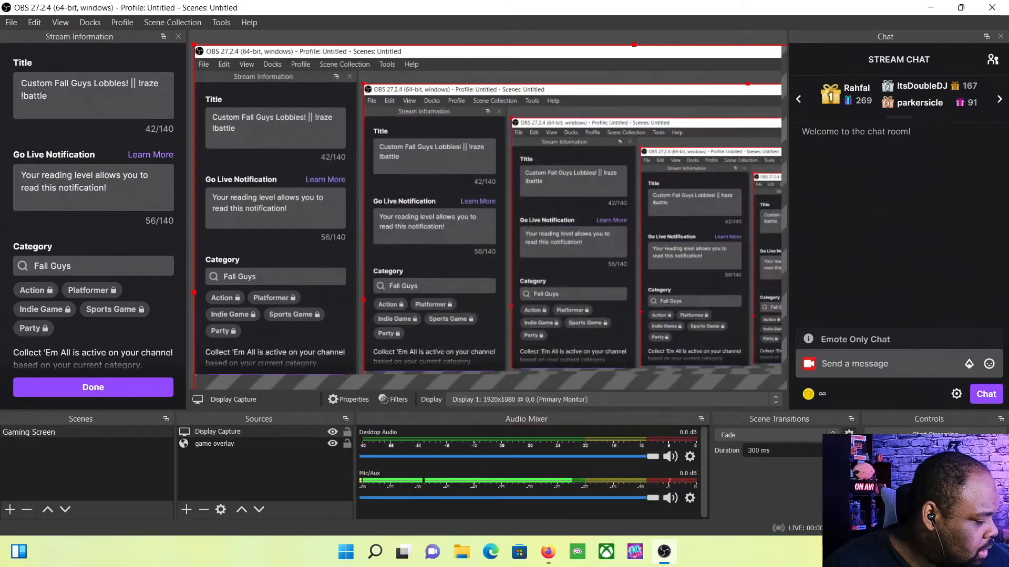
Turn on 'Hide OBS windows from screen capture' in Settings > General and apply it
{"action": "left_click", "coordinate": [935, 495]}
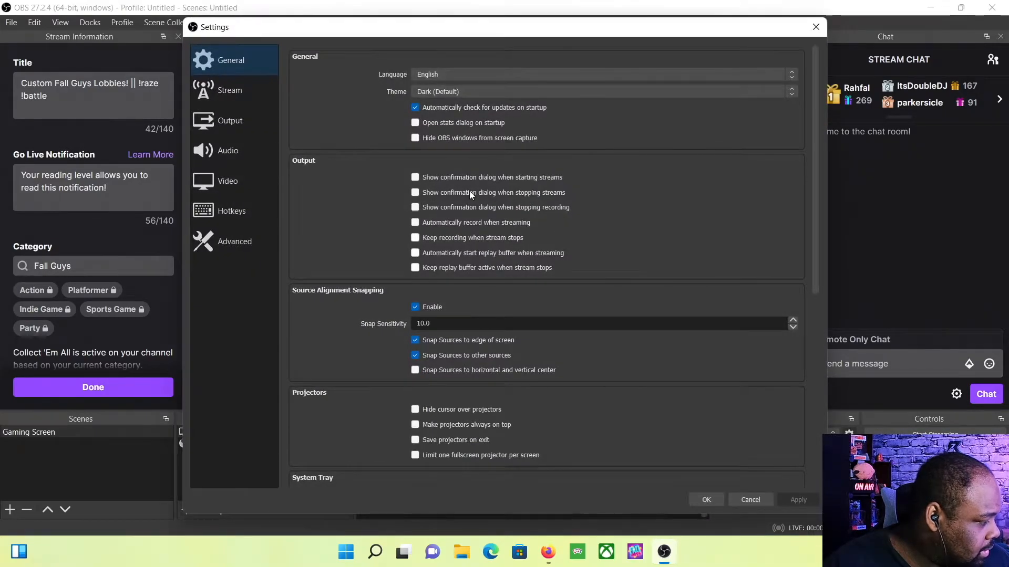
{"action": "left_click", "coordinate": [415, 138]}
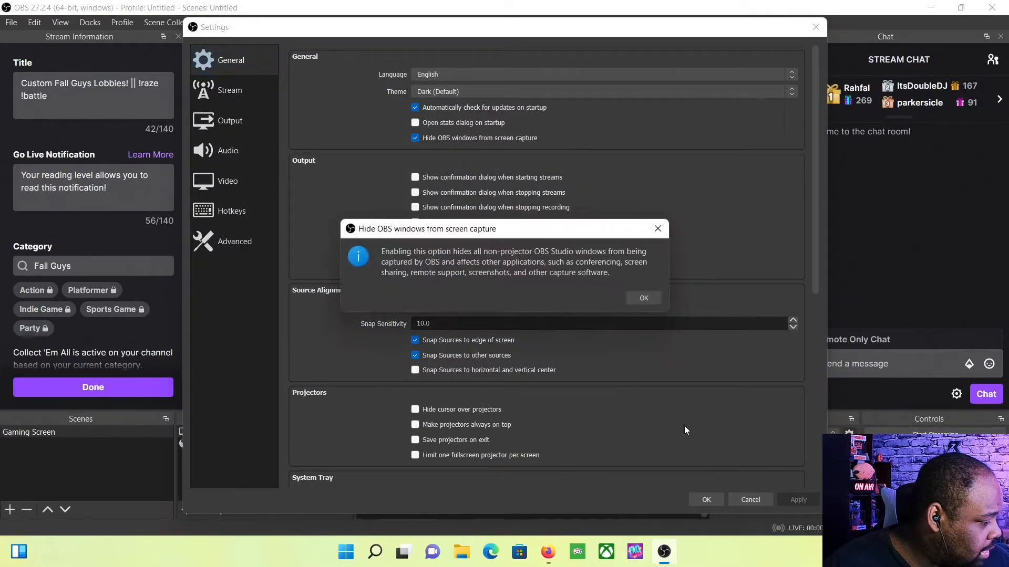
{"action": "left_click", "coordinate": [652, 298]}
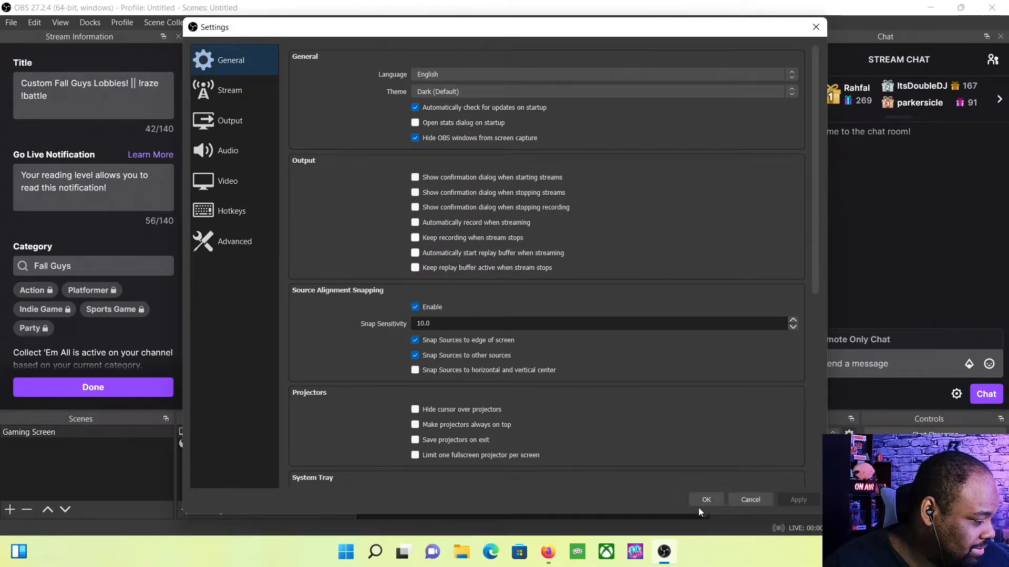
{"action": "left_click", "coordinate": [706, 501]}
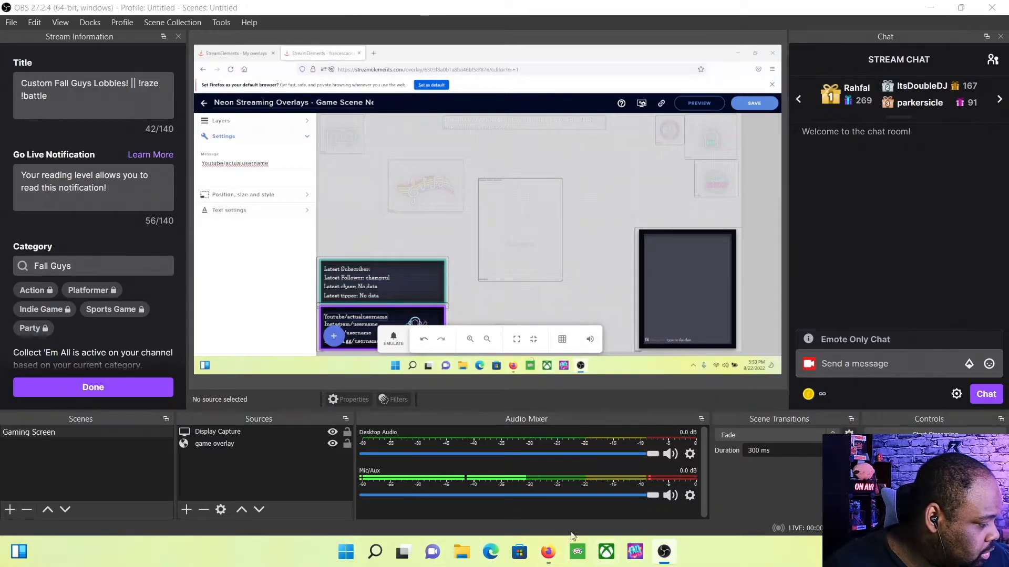
Reorder sources so Display Capture sits beneath game overlay, drawing the neon panels on top
{"action": "left_click", "coordinate": [548, 551]}
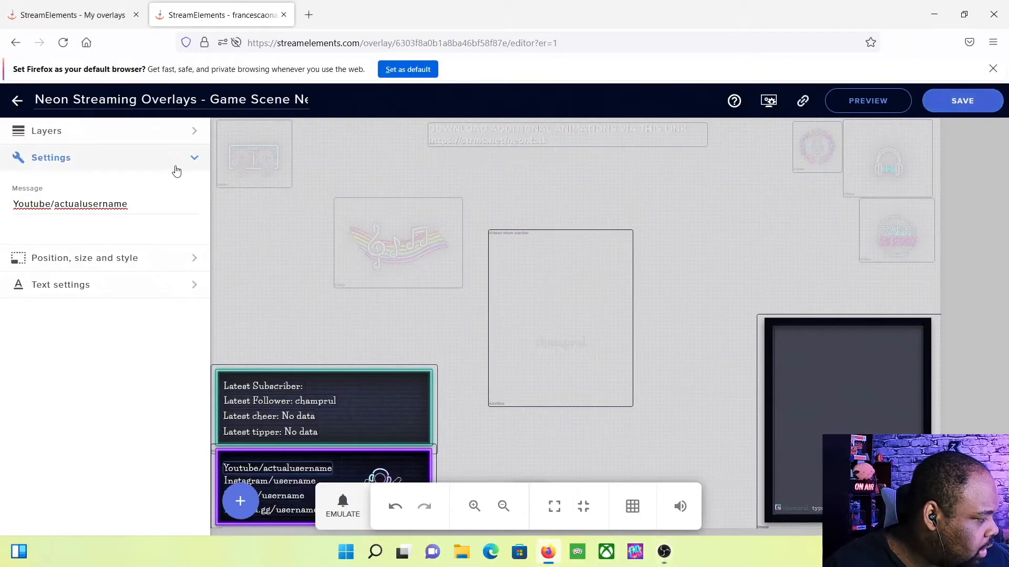
{"action": "left_click", "coordinate": [51, 4]}
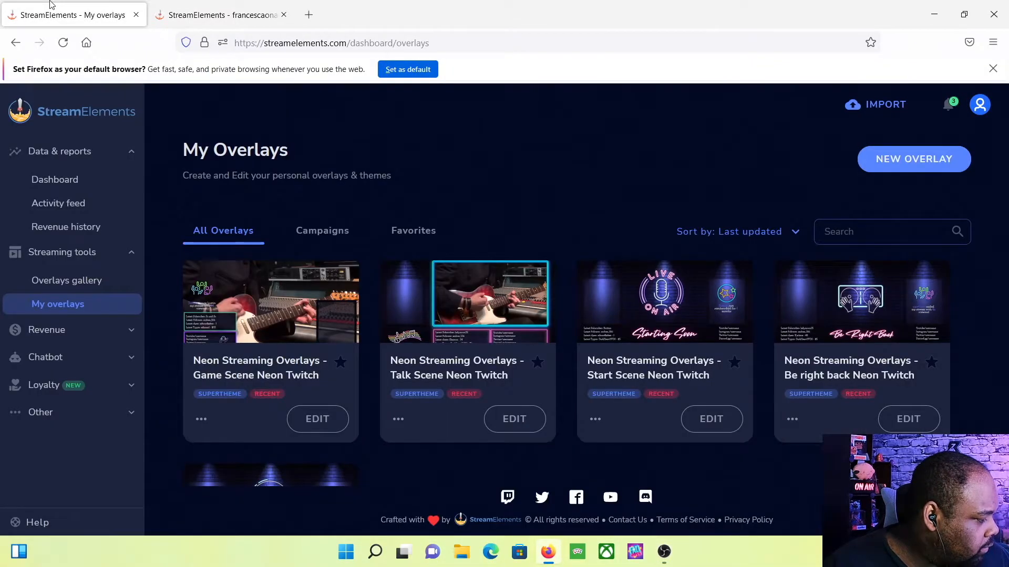
{"action": "left_click", "coordinate": [664, 551]}
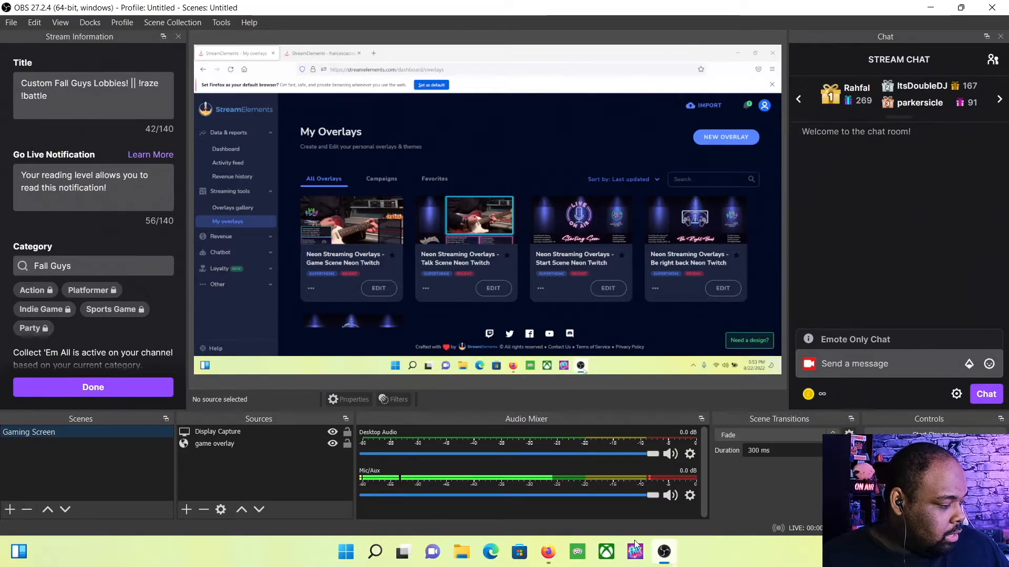
{"action": "left_click", "coordinate": [257, 432]}
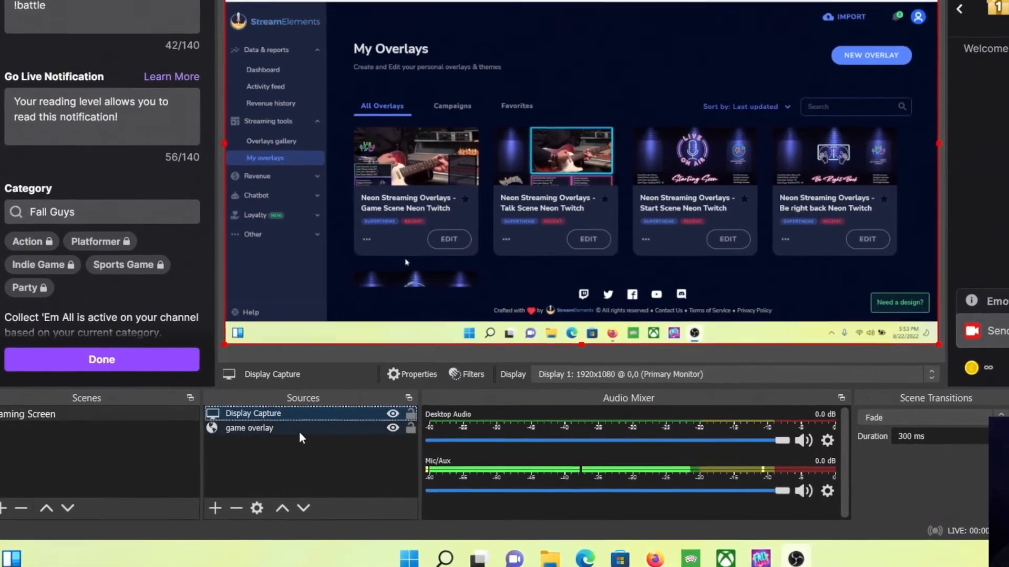
{"action": "left_click", "coordinate": [312, 427]}
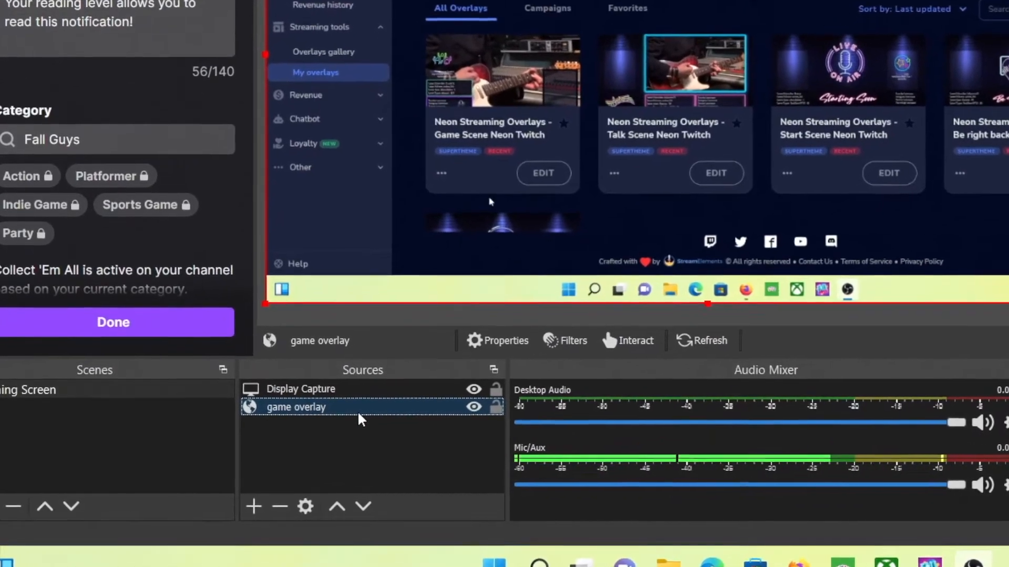
{"action": "left_click", "coordinate": [384, 385], "text": "ctrl"}
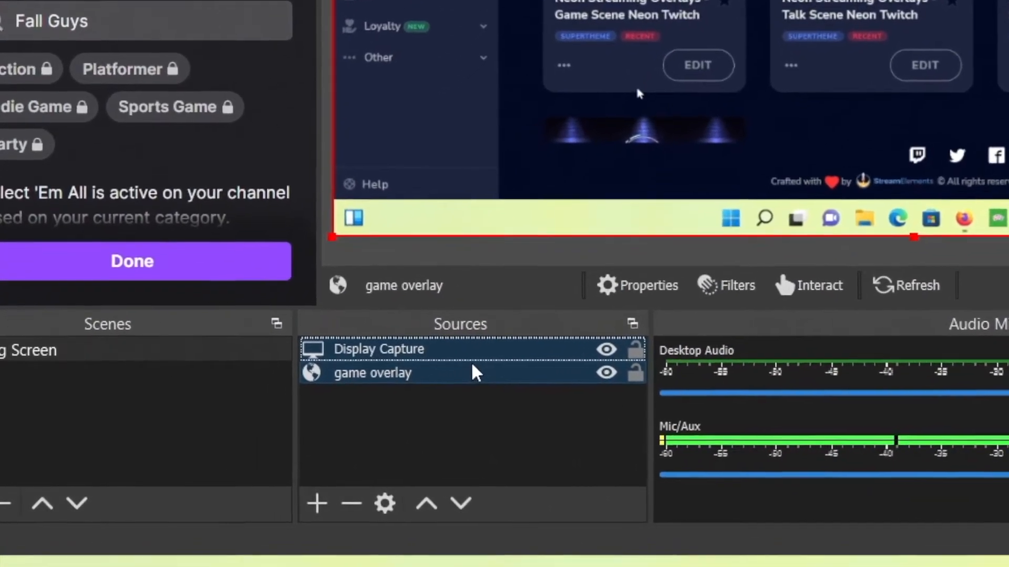
{"action": "left_click", "coordinate": [484, 343]}
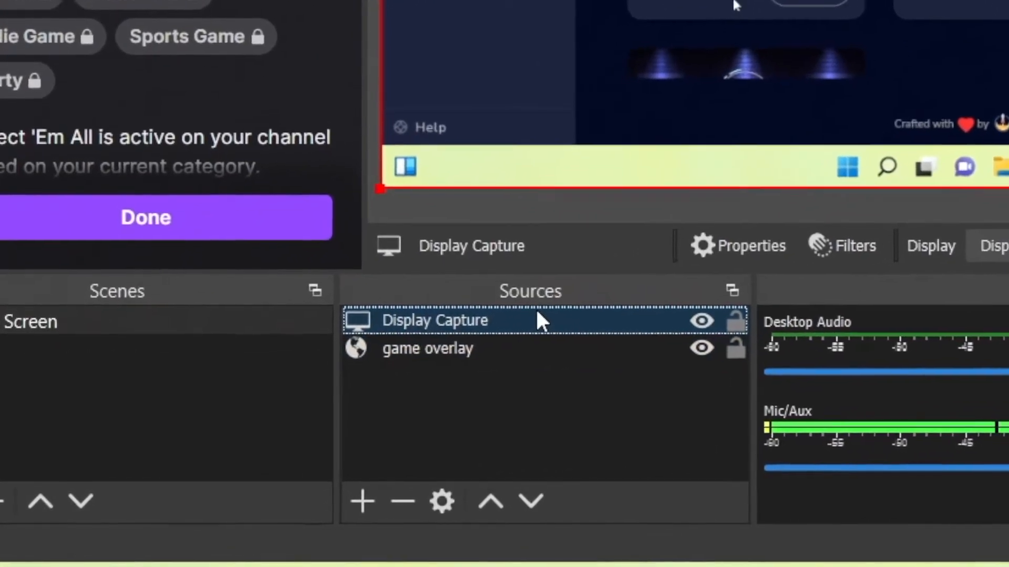
{"action": "left_click_drag", "start_coordinate": [553, 315], "coordinate": [558, 360]}
{"action": "left_click_drag", "start_coordinate": [612, 341], "coordinate": [622, 332]}
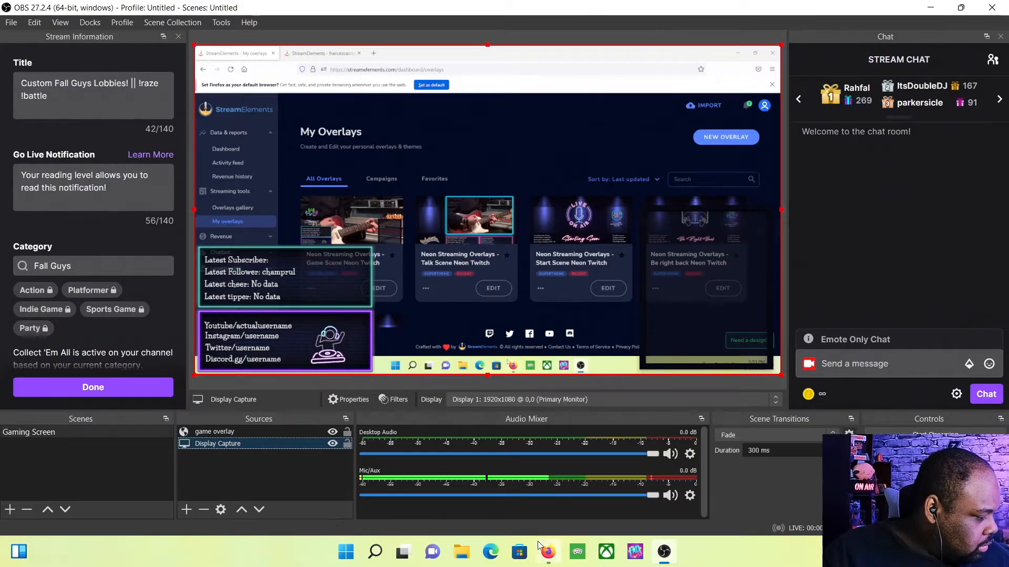
{"action": "left_click", "coordinate": [559, 541]}
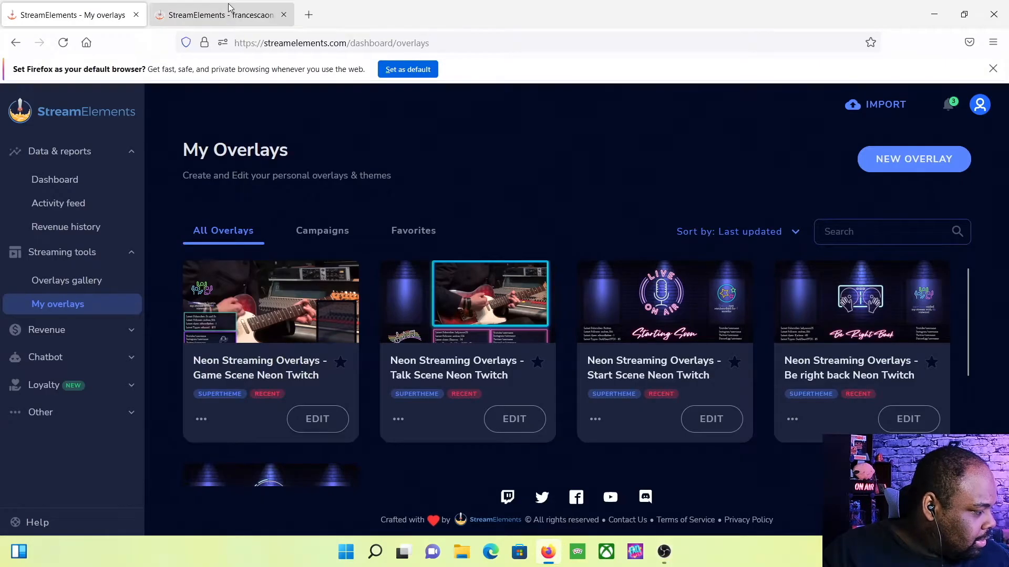
{"action": "left_click", "coordinate": [229, 9]}
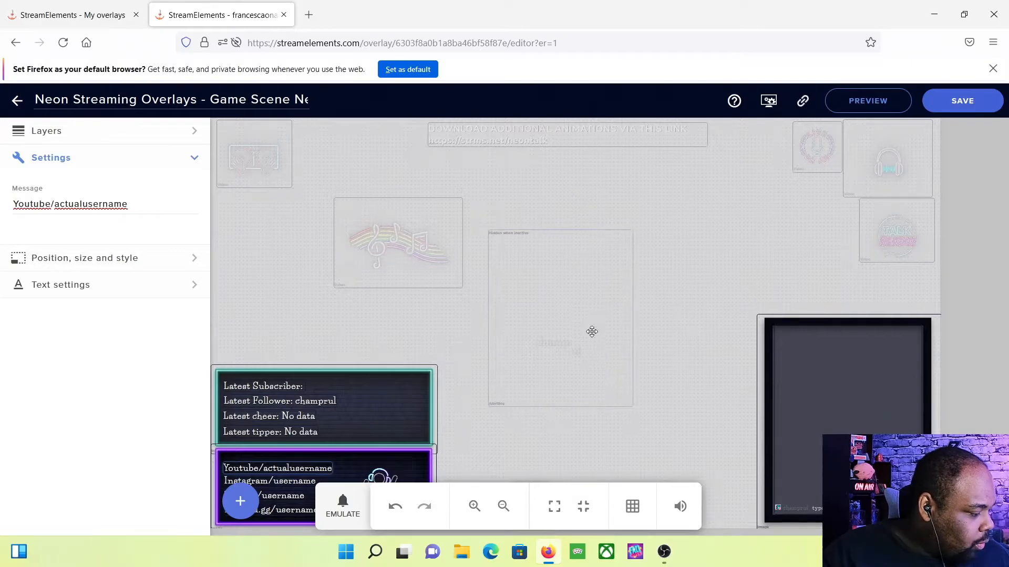
{"action": "left_click", "coordinate": [664, 551]}
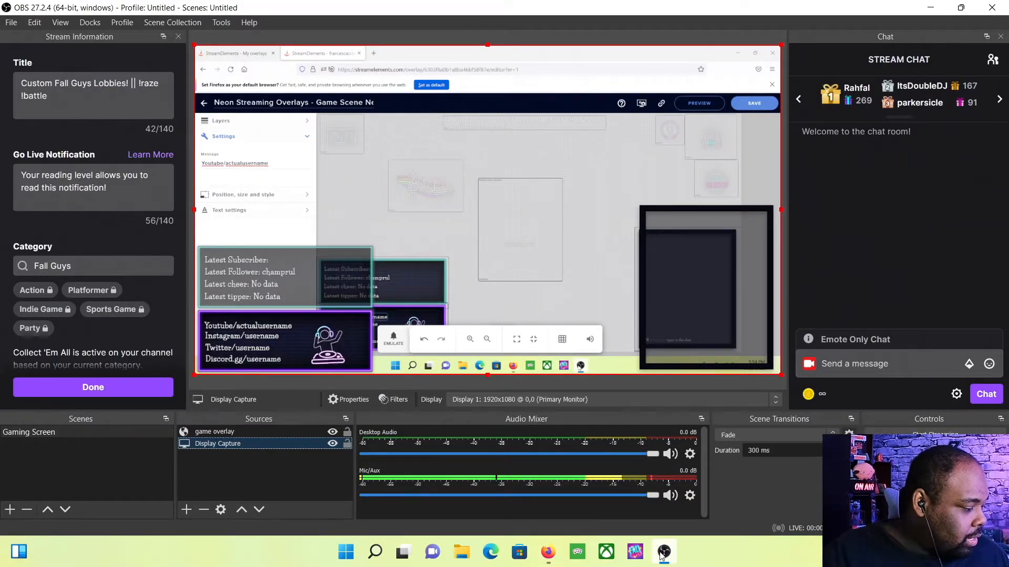
{"action": "left_click", "coordinate": [548, 553]}
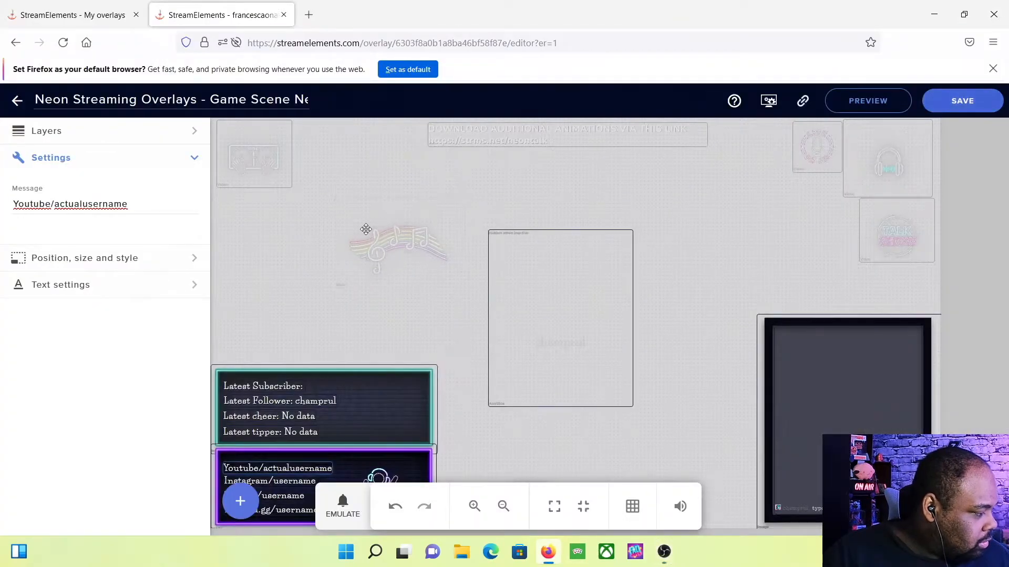
{"action": "left_click", "coordinate": [48, 6]}
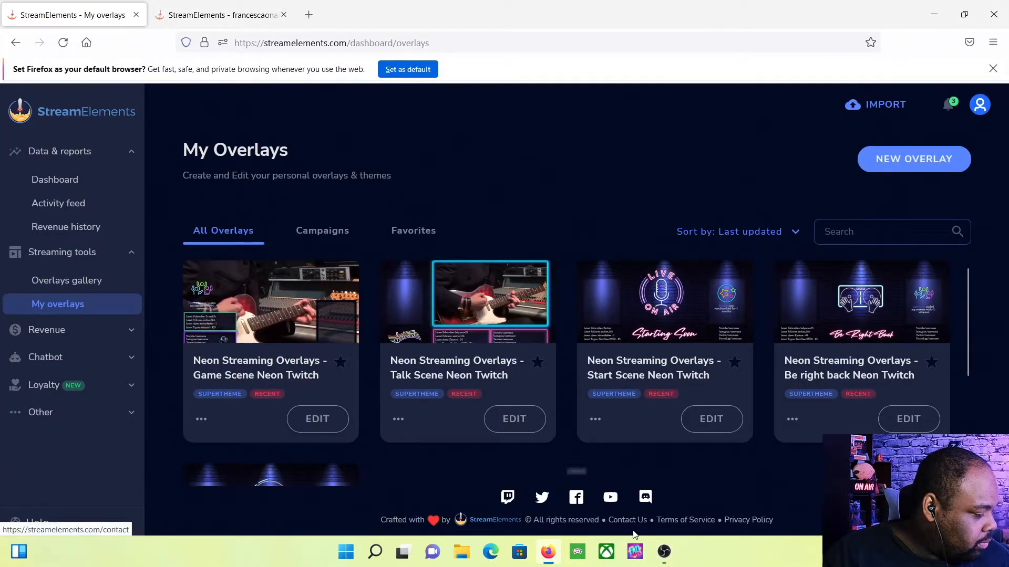
{"action": "left_click", "coordinate": [664, 552]}
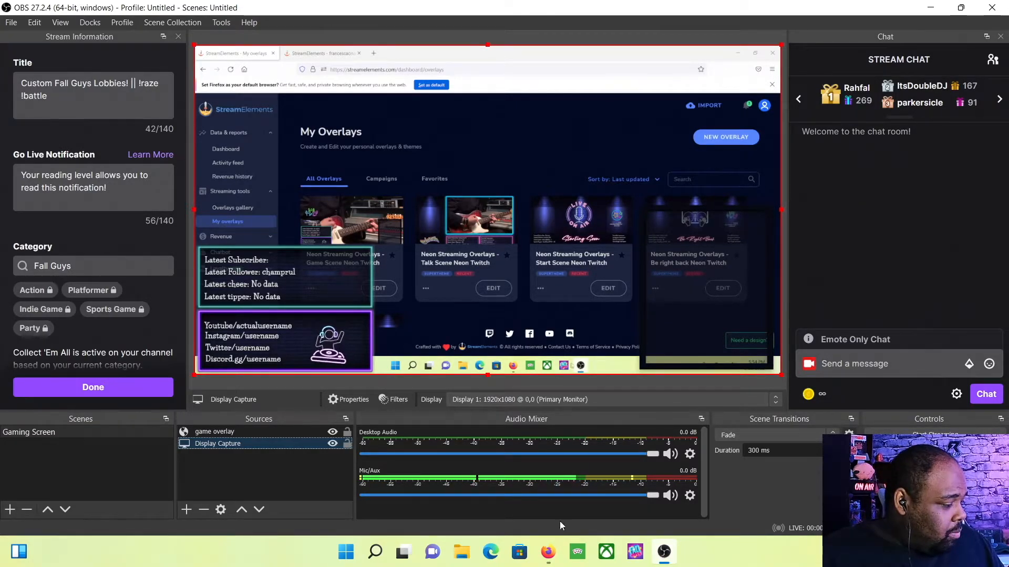
Add a Video Capture Device source named 'camera' using the HD Webcam
{"action": "left_click", "coordinate": [193, 509]}
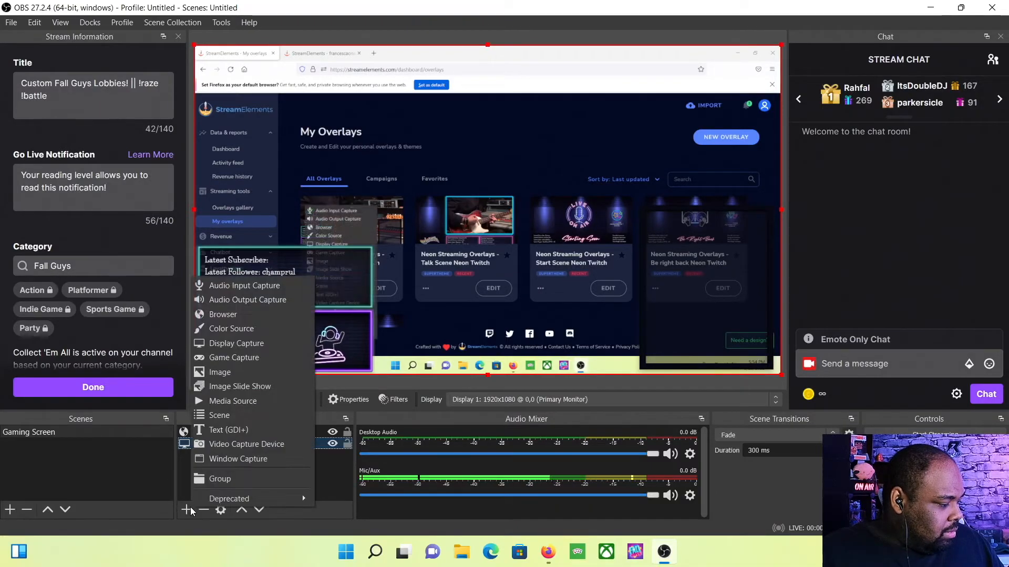
{"action": "left_click", "coordinate": [248, 444]}
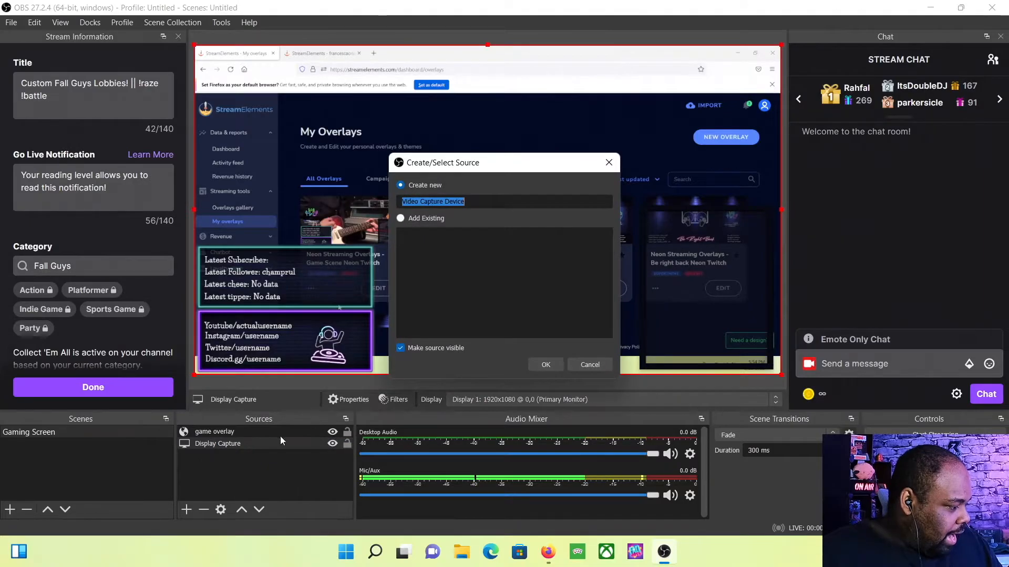
{"action": "type", "text": "camera"}
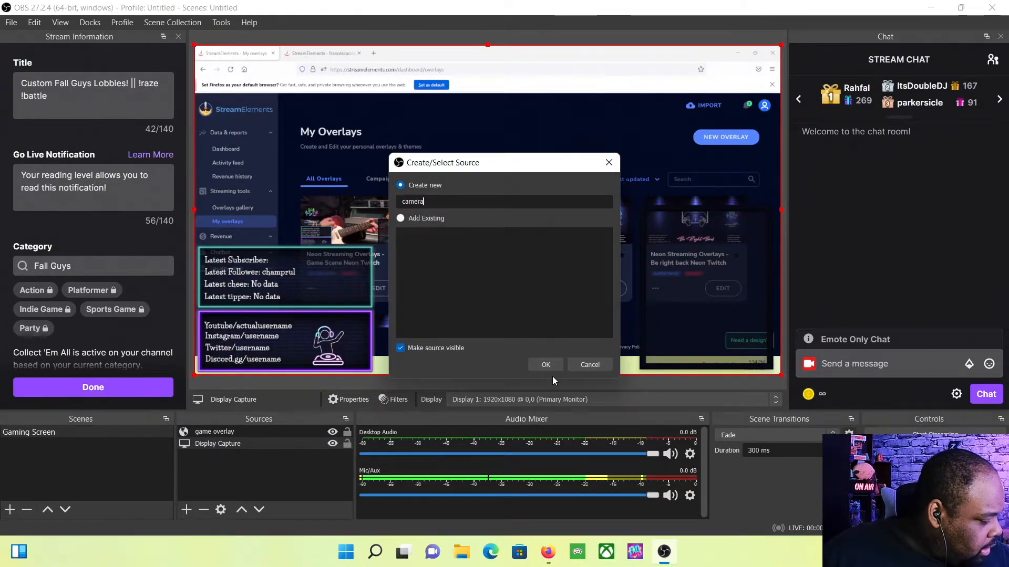
{"action": "key", "text": "Return"}
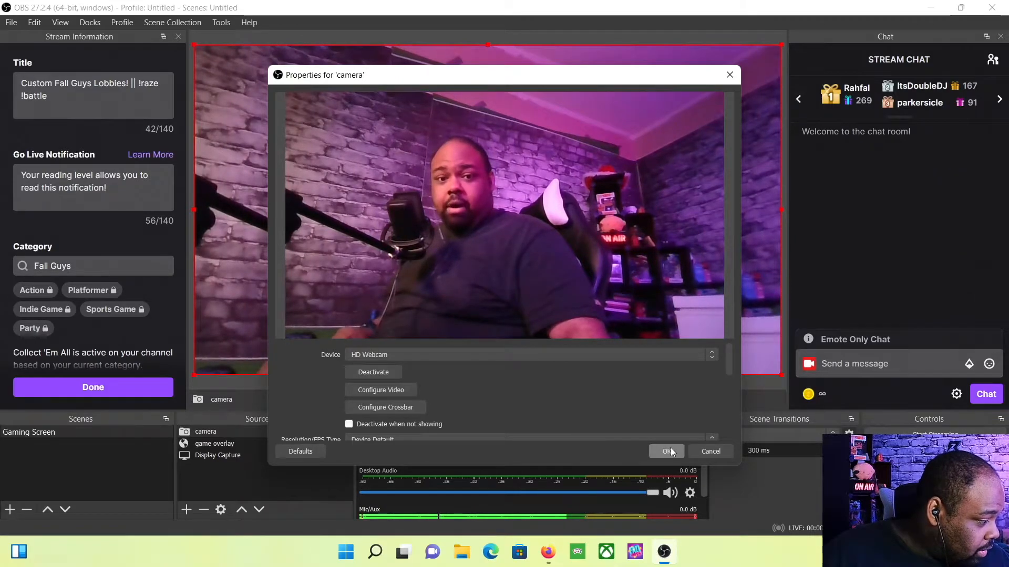
{"action": "left_click", "coordinate": [671, 450]}
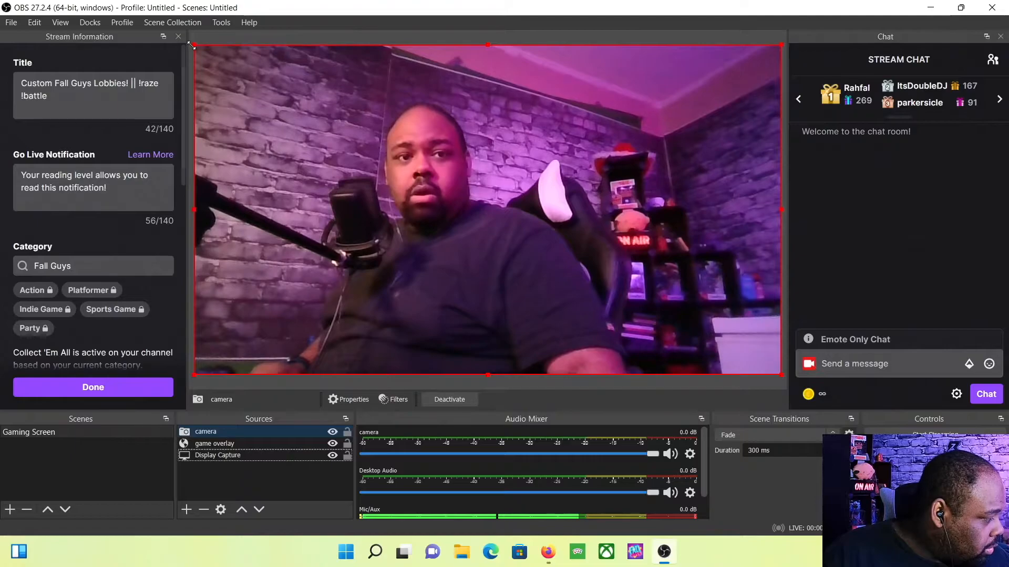
Shrink the camera feed, Alt-crop its top and right edges into a small corner inset
{"action": "left_click_drag", "start_coordinate": [195, 43], "coordinate": [528, 229]}
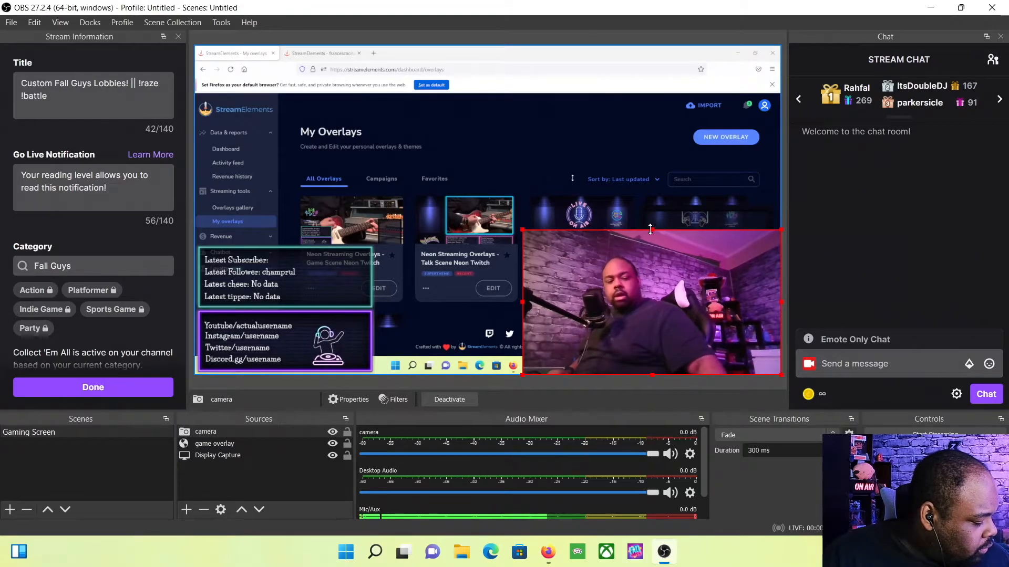
{"action": "key", "text": "alt"}
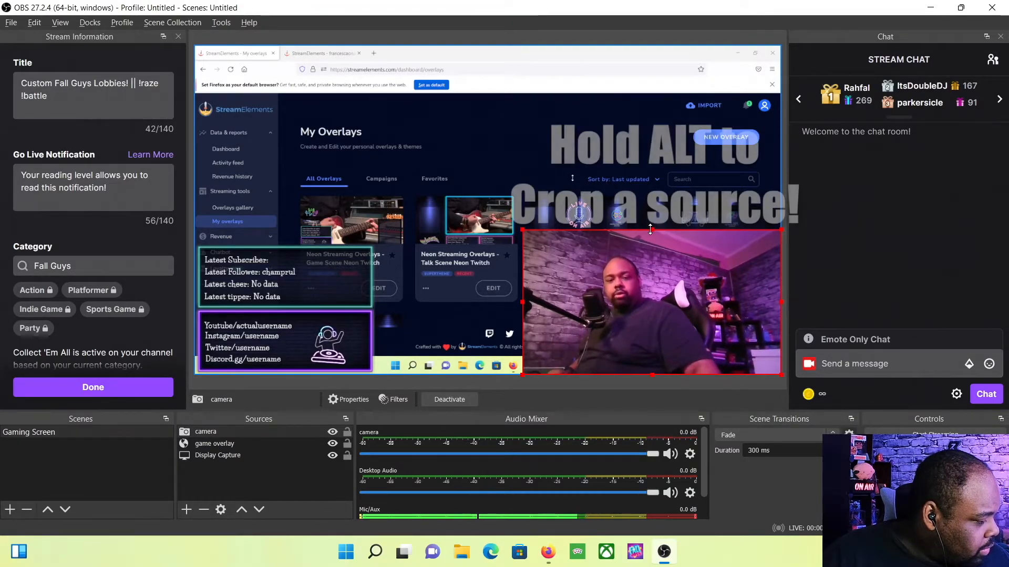
{"action": "left_click_drag", "start_coordinate": [650, 230], "coordinate": [647, 255]}
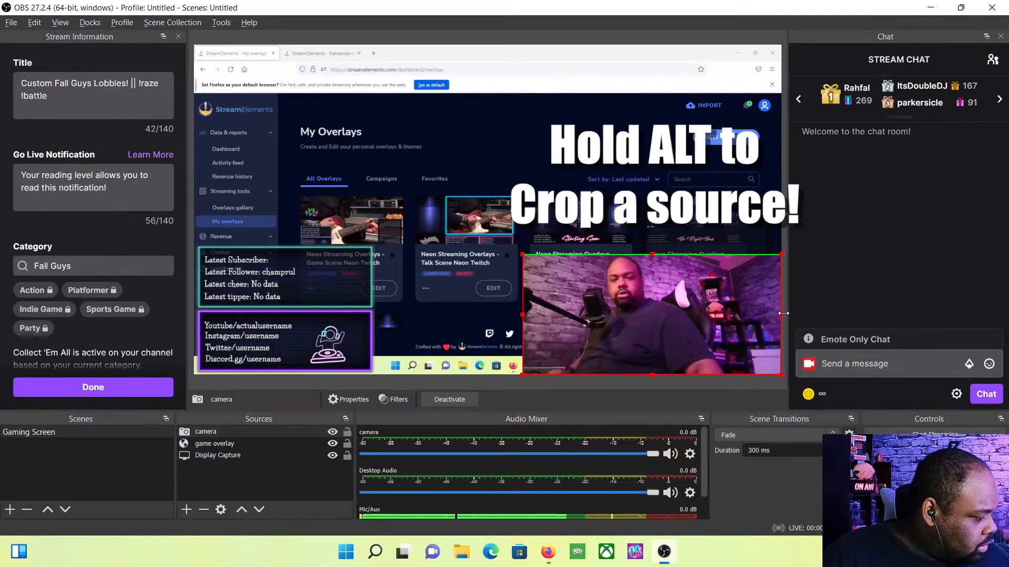
{"action": "left_click_drag", "start_coordinate": [783, 313], "coordinate": [740, 315]}
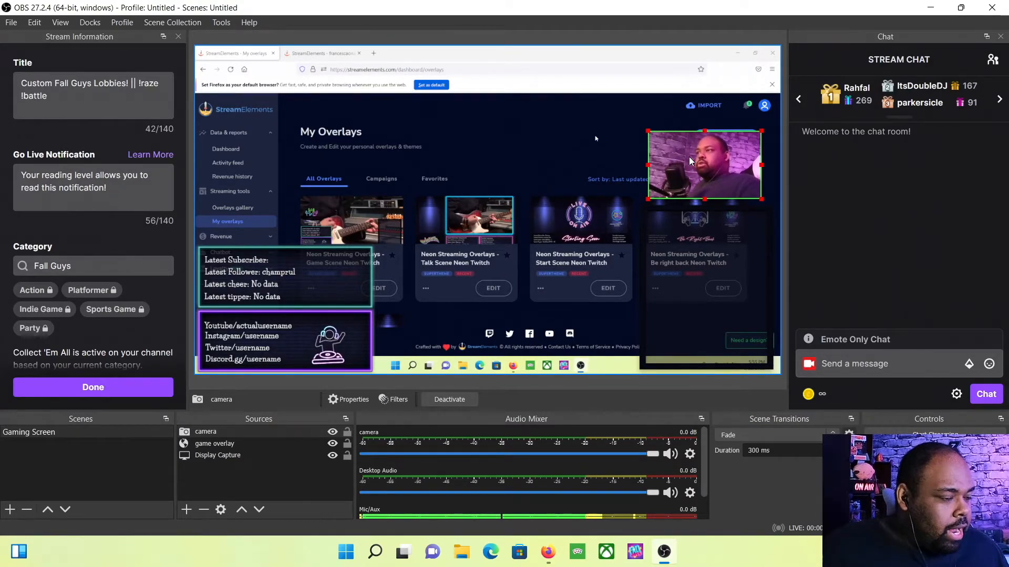
{"action": "left_click", "coordinate": [644, 35]}
{"action": "right_click", "coordinate": [513, 157]}
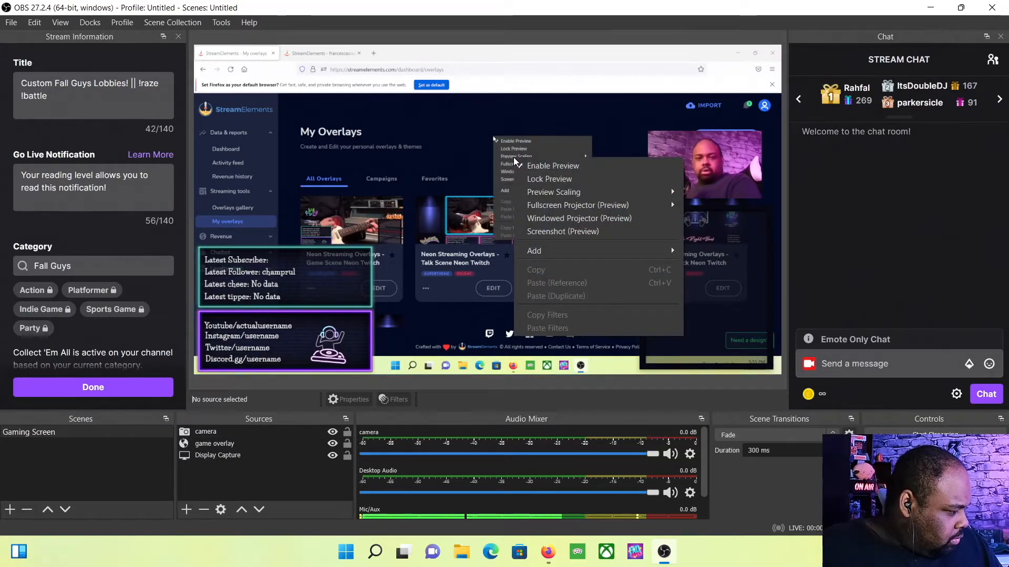
{"action": "mouse_move", "coordinate": [604, 205]}
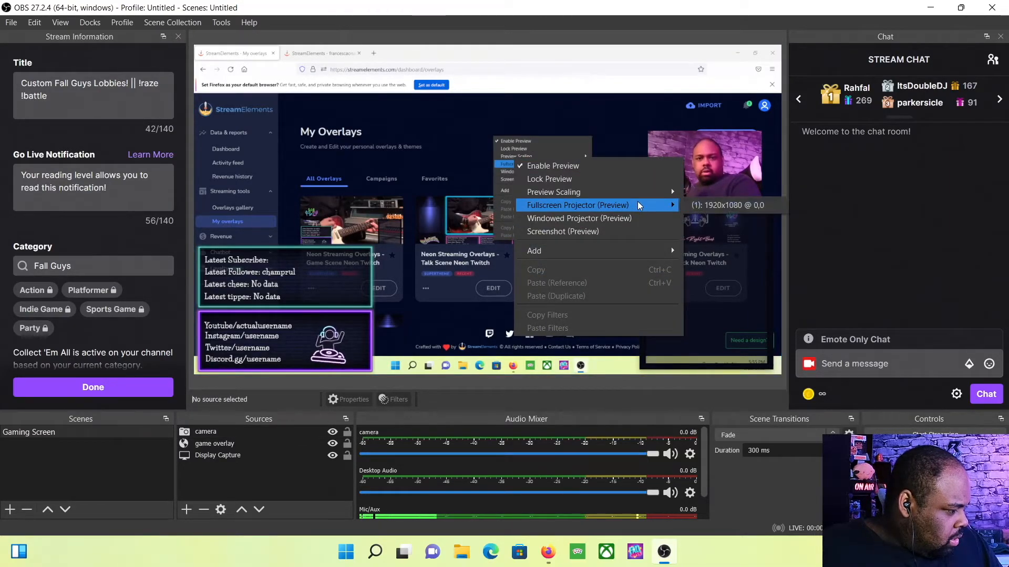
{"action": "left_click", "coordinate": [742, 205]}
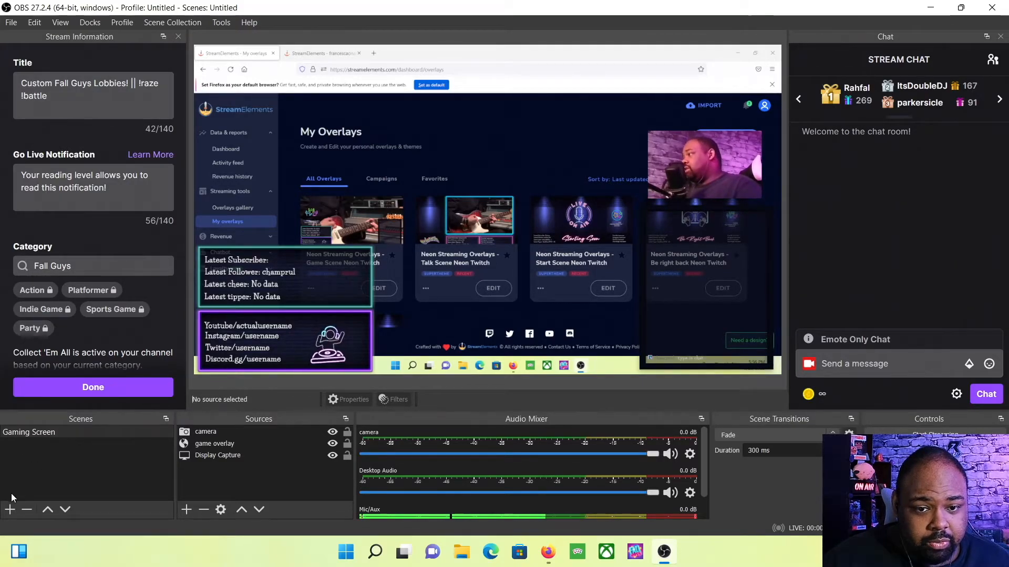
Open the Be right back Neon Twitch overlay in the StreamElements editor, then return to OBS
{"action": "left_click", "coordinate": [553, 554]}
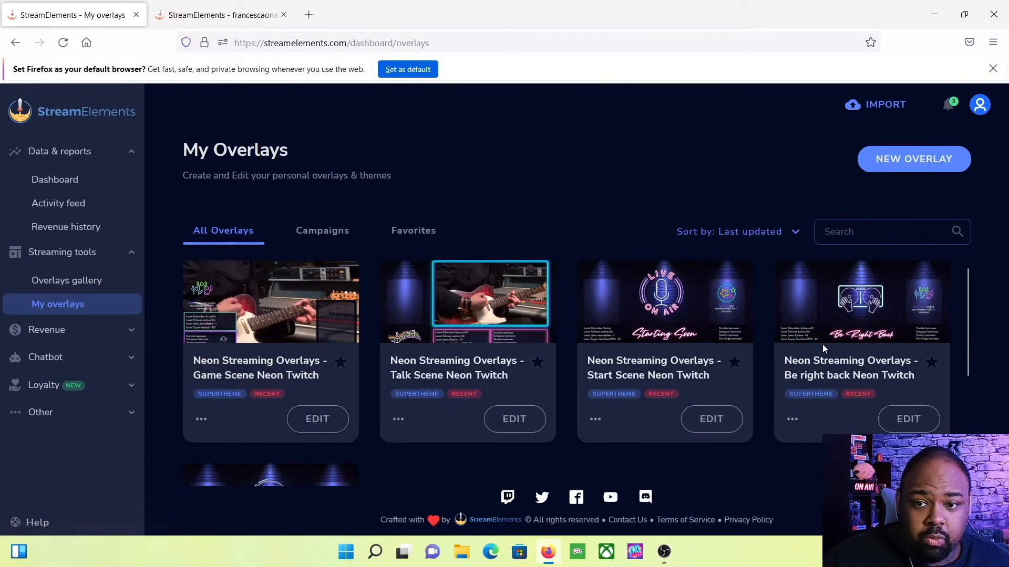
{"action": "left_click", "coordinate": [902, 429]}
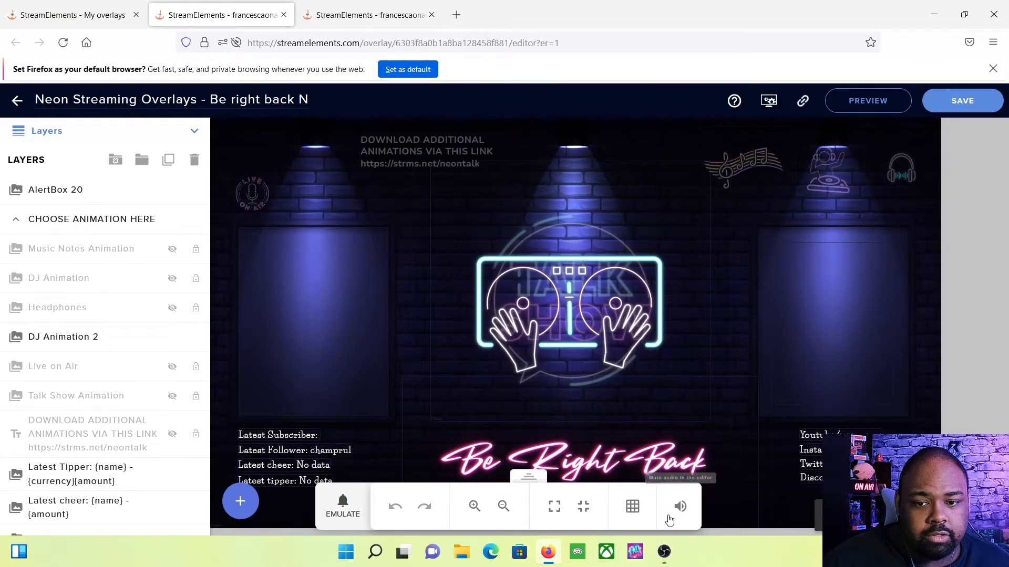
{"action": "left_click", "coordinate": [664, 552]}
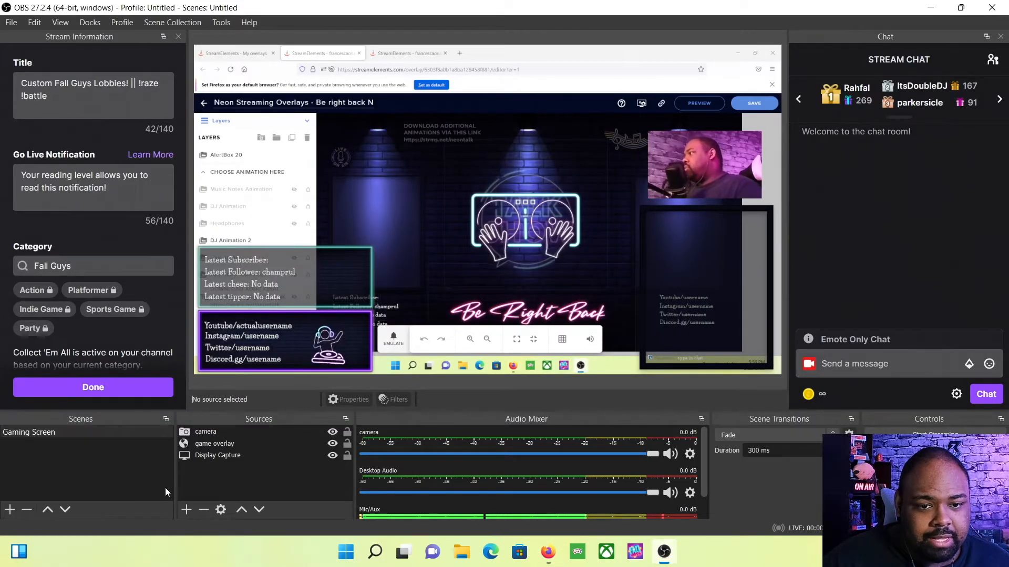
Create a new scene named 'Be right back'
{"action": "left_click", "coordinate": [9, 514]}
{"action": "type", "text": "Be right"}
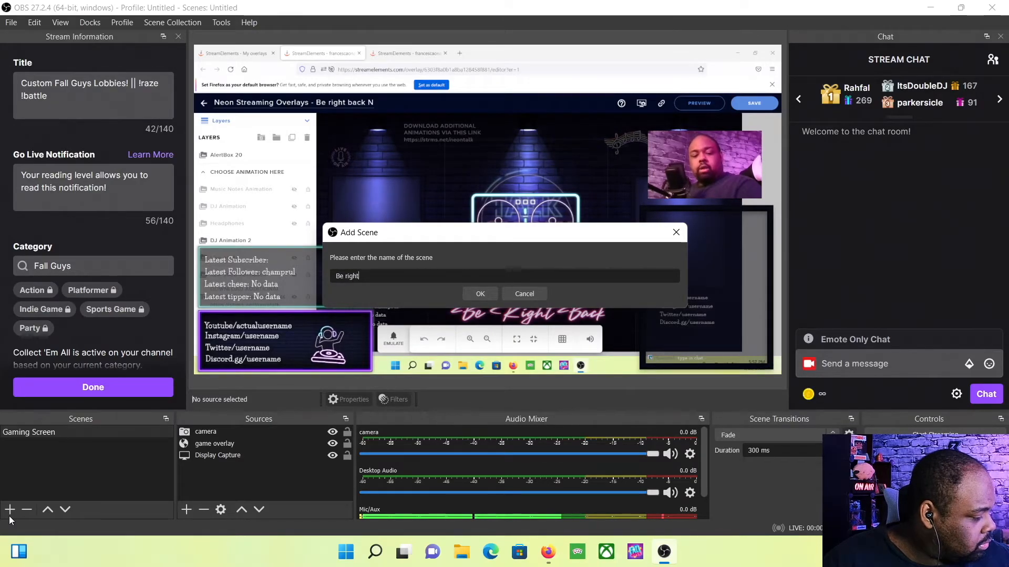
{"action": "type", "text": " back"}
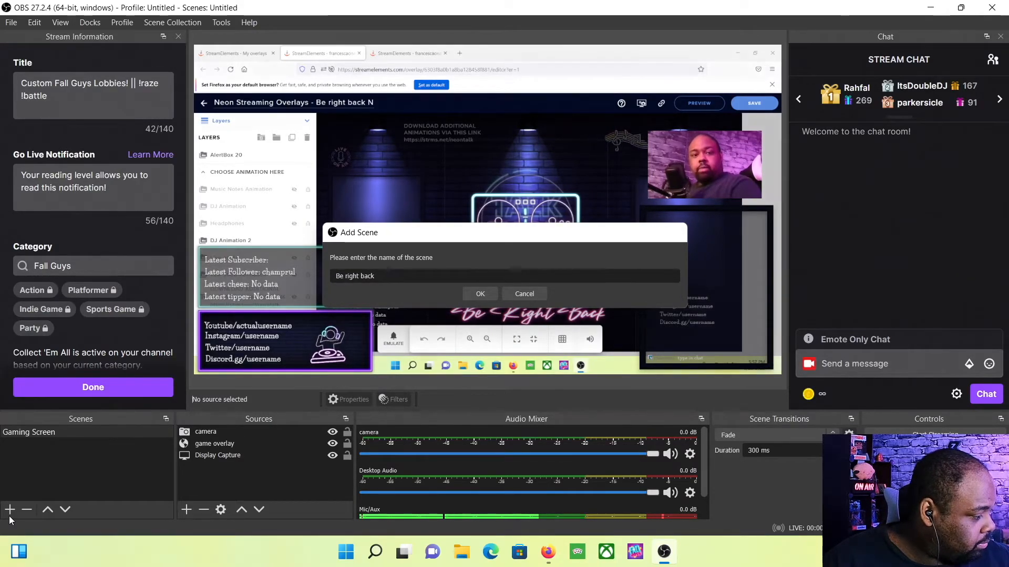
{"action": "key", "text": "Return"}
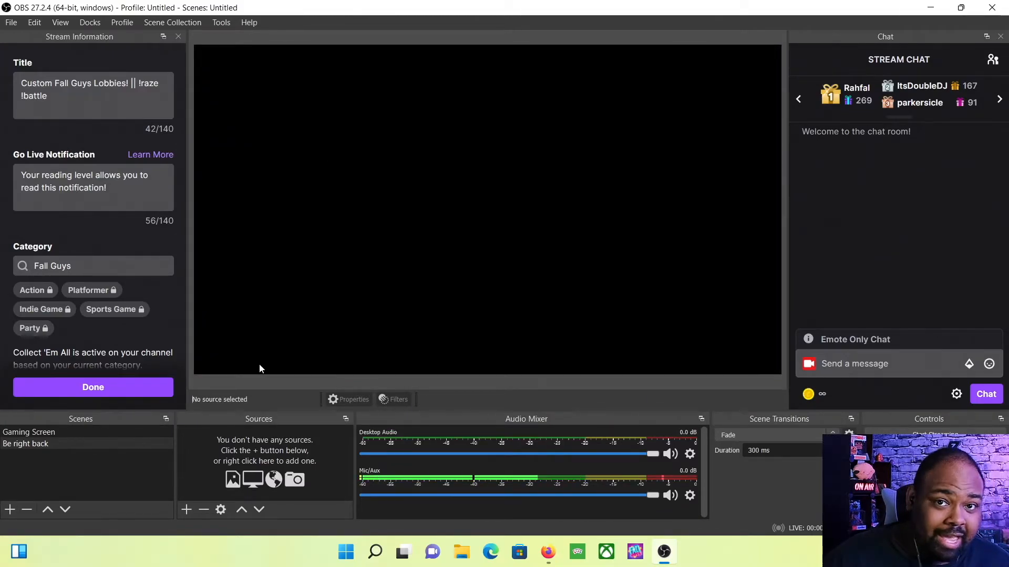
Add a Browser source named 'brb overlay' to the Be right back scene
{"action": "left_click", "coordinate": [190, 516]}
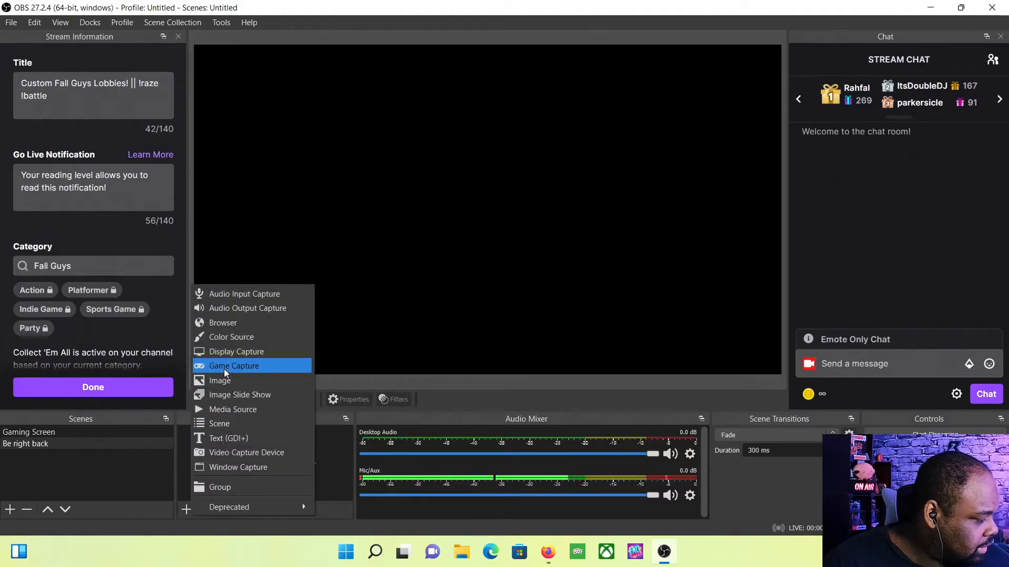
{"action": "left_click", "coordinate": [241, 321]}
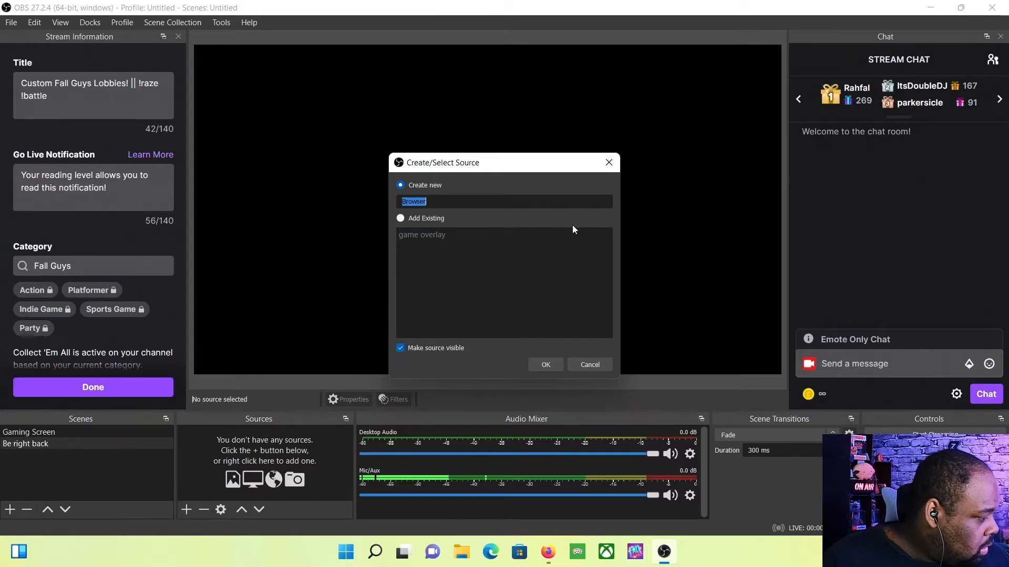
{"action": "type", "text": "brb"}
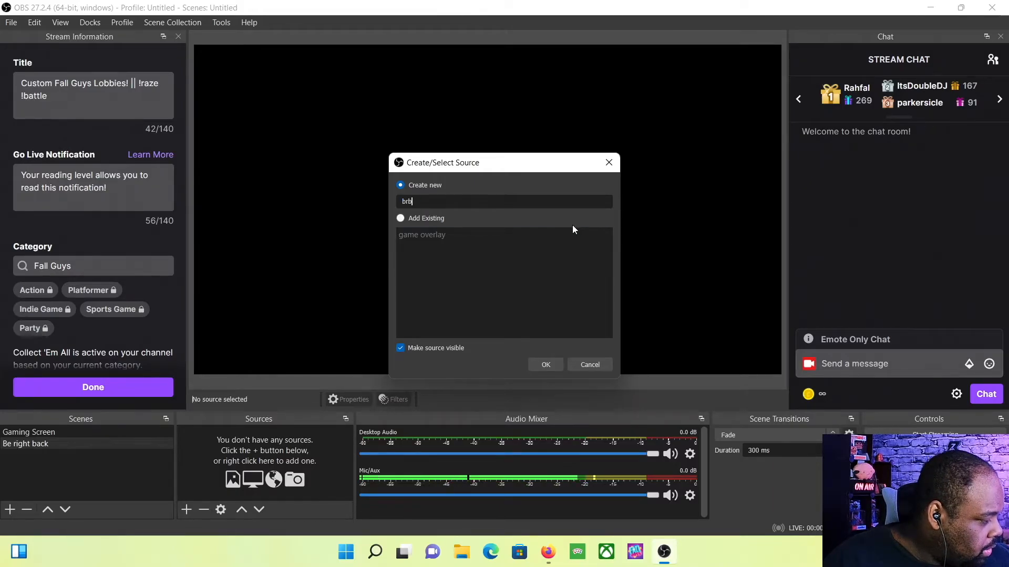
{"action": "type", "text": "screen"}
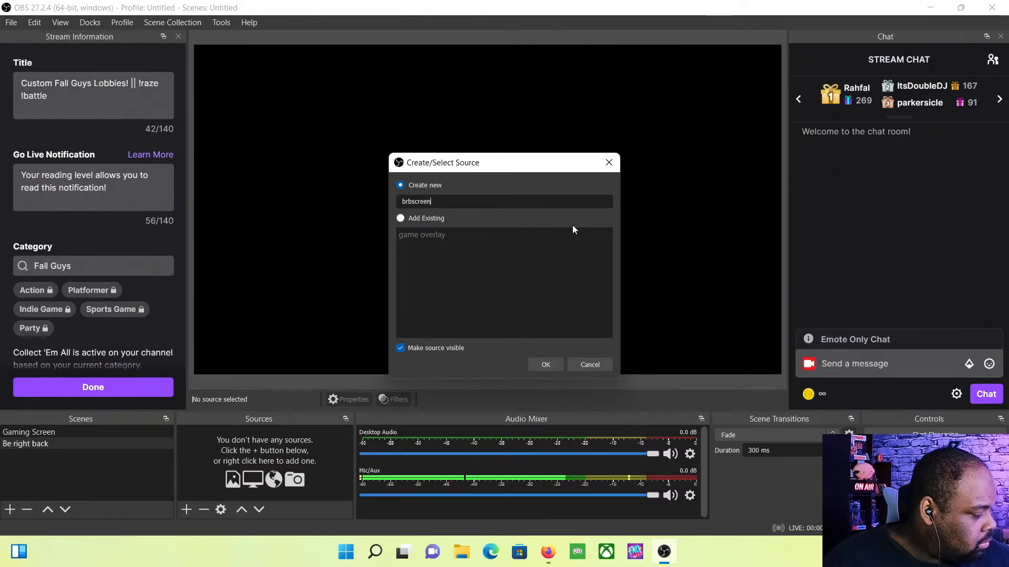
{"action": "key", "text": "BackSpace"}
{"action": "key", "text": "BackSpace"}
{"action": "key", "text": "BackSpace"}
{"action": "key", "text": "BackSpace"}
{"action": "key", "text": "BackSpace"}
{"action": "key", "text": "BackSpace"}
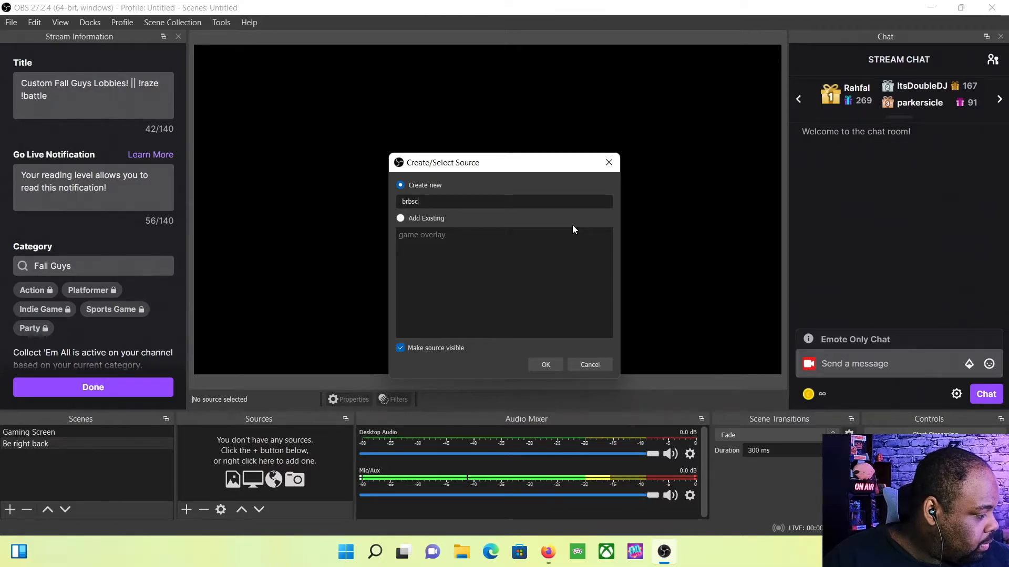
{"action": "type", "text": "overlay"}
{"action": "key", "text": "Return"}
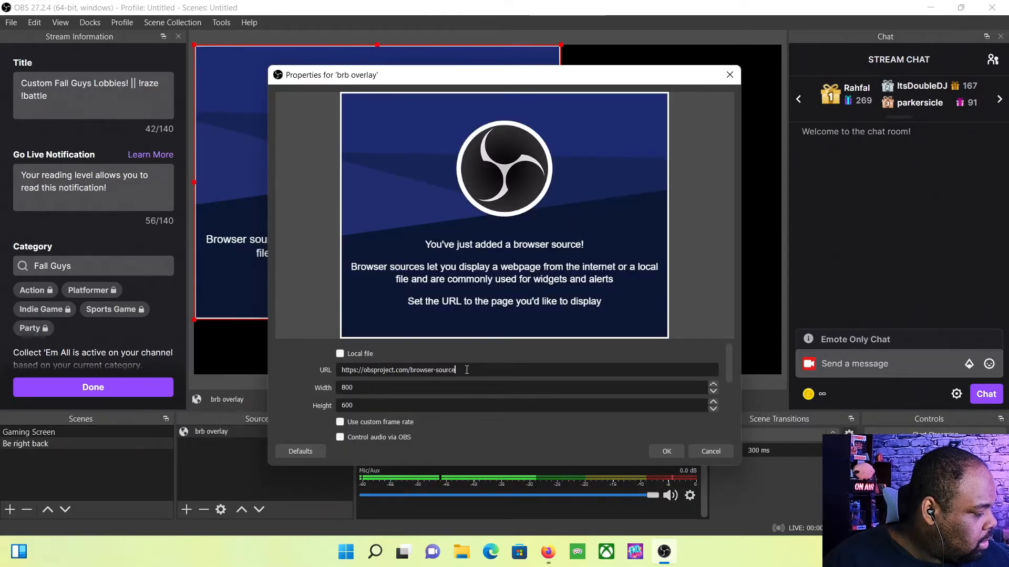
Paste the StreamElements overlay URL as its address and set the size to 1280×720
{"action": "left_click_drag", "start_coordinate": [466, 370], "coordinate": [297, 367]}
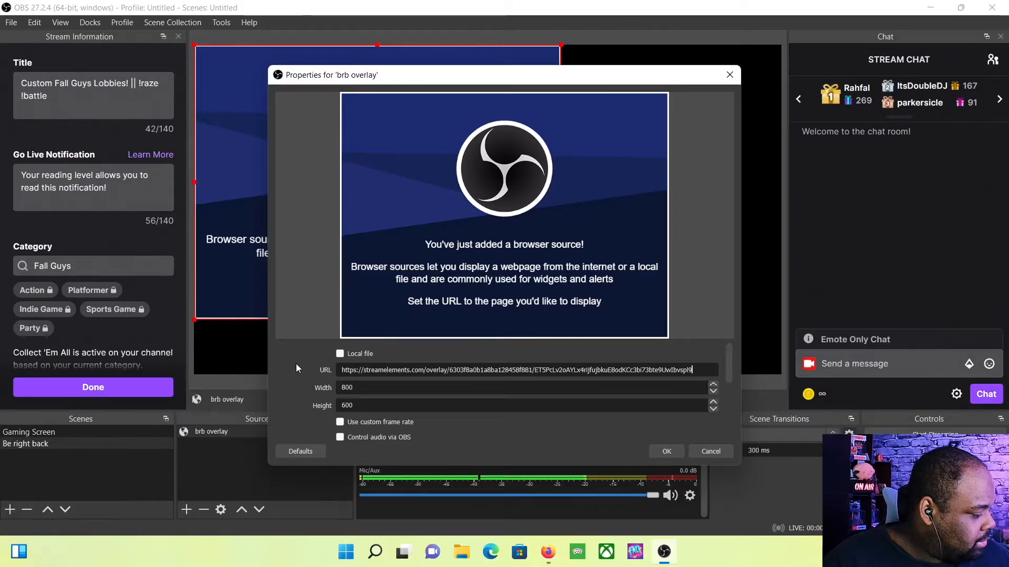
{"action": "double_click", "coordinate": [336, 388]}
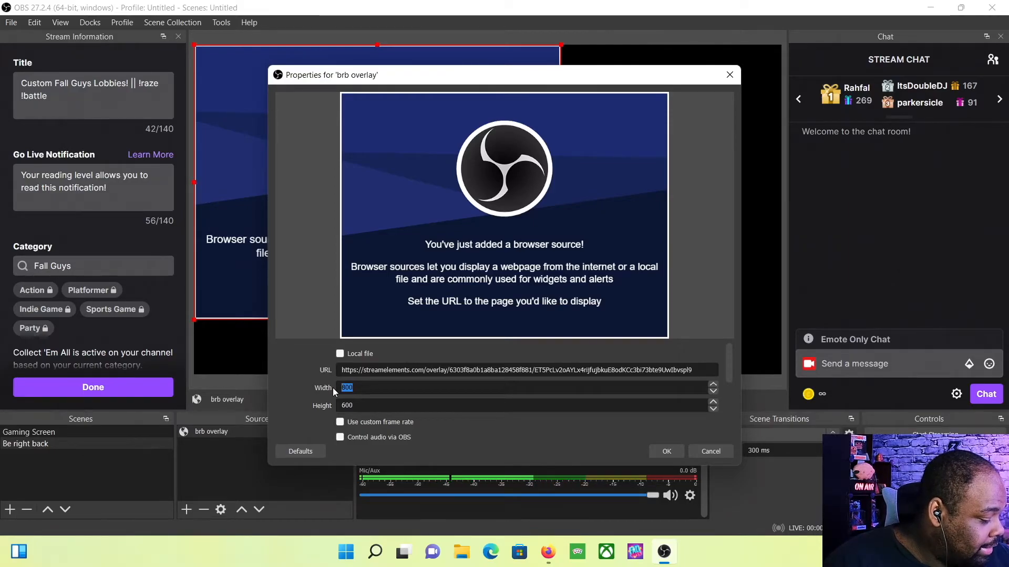
{"action": "type", "text": "28"}
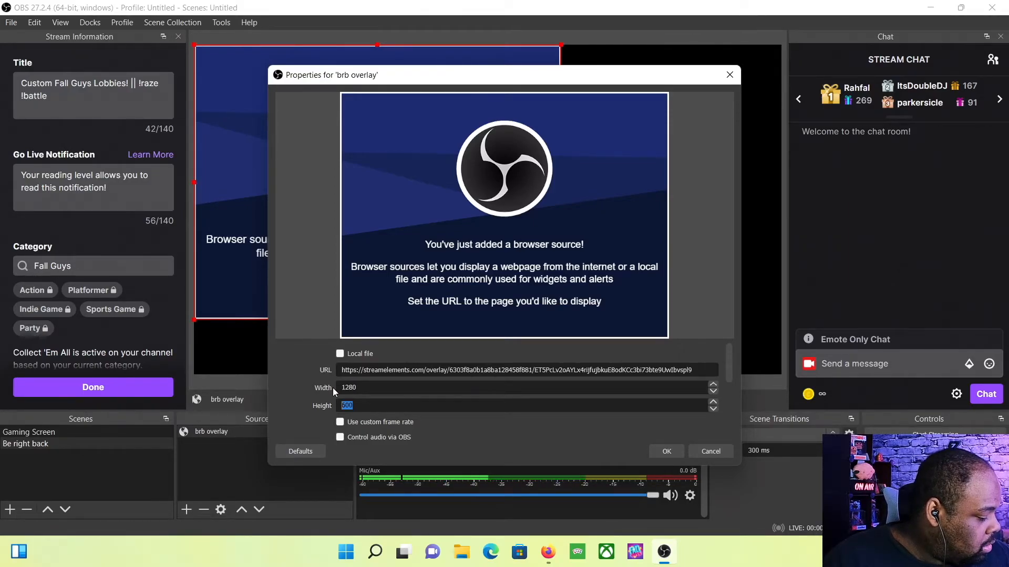
{"action": "type", "text": "720"}
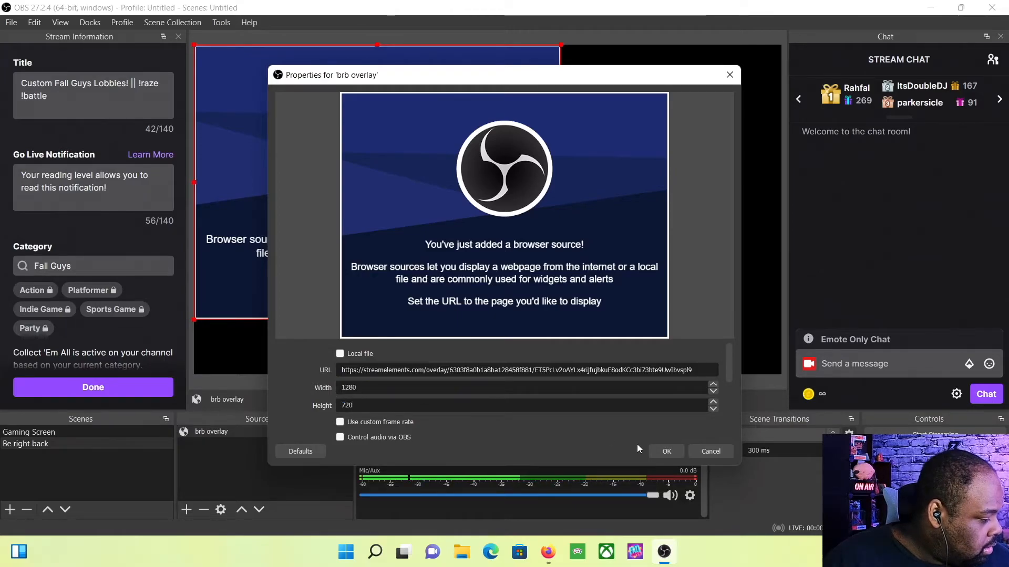
{"action": "left_click", "coordinate": [659, 451]}
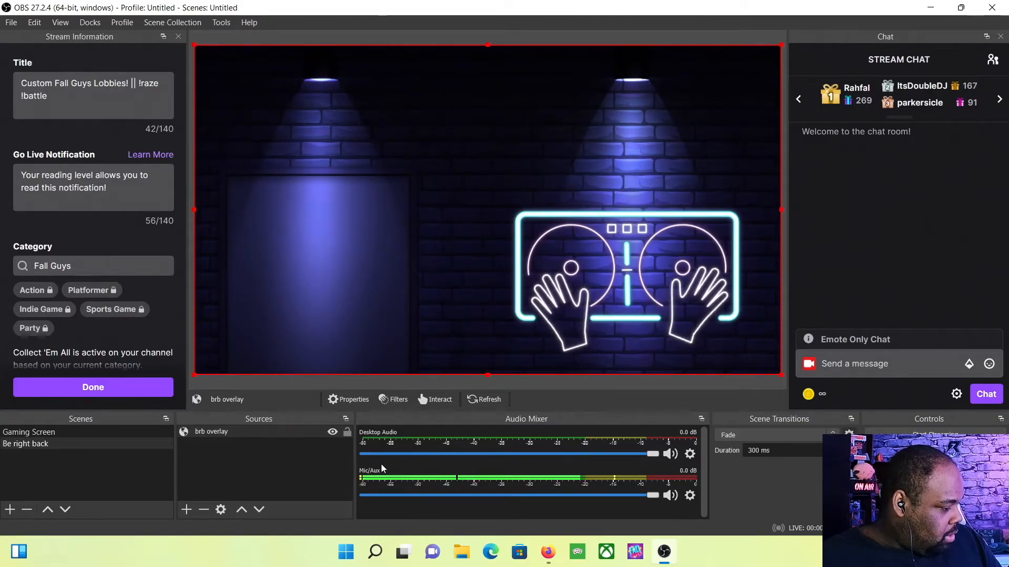
{"action": "left_click", "coordinate": [549, 551]}
{"action": "left_click", "coordinate": [549, 552]}
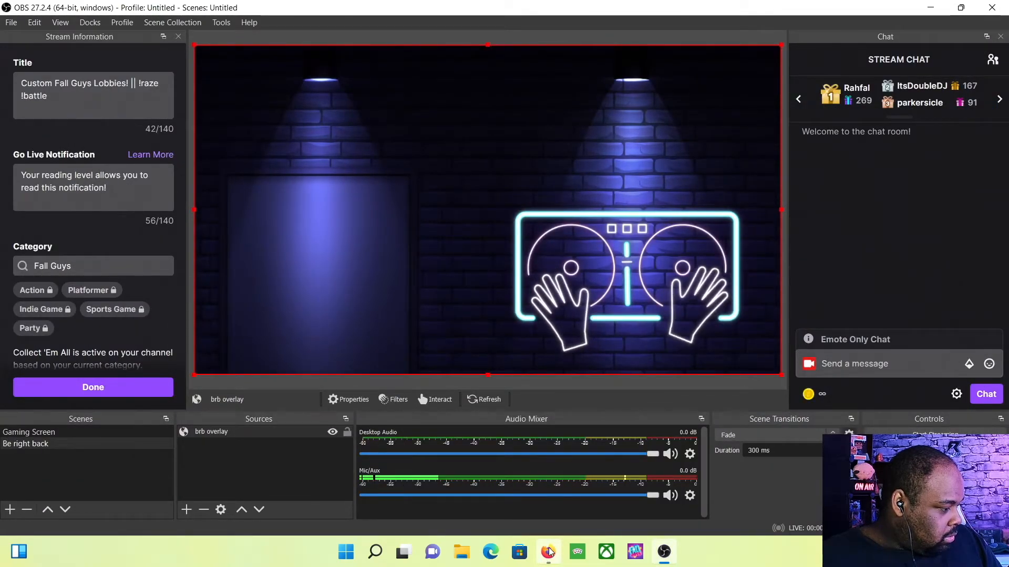
Leave the StreamElements overlay editor and return to OBS Studio
{"action": "left_click", "coordinate": [548, 552]}
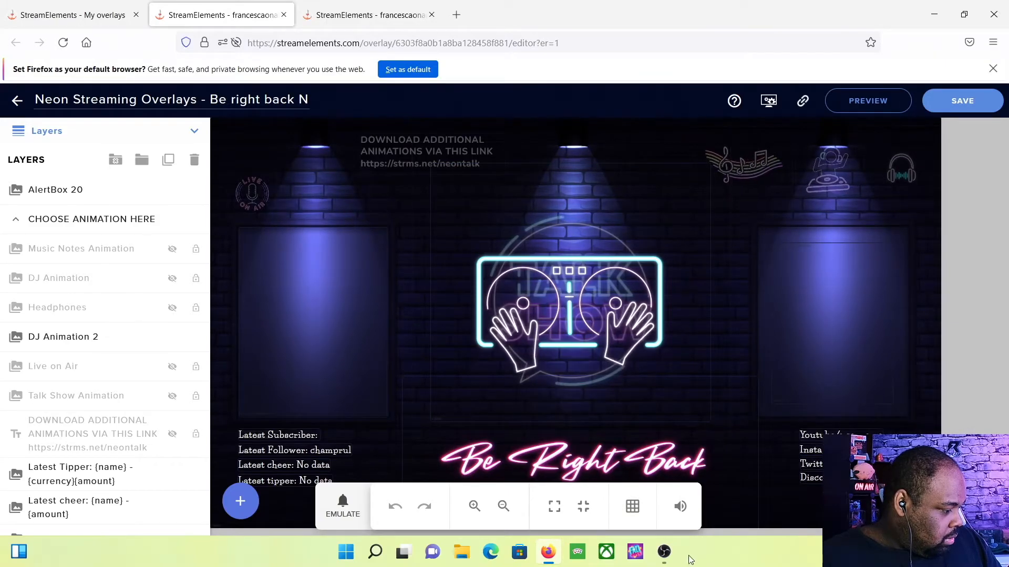
{"action": "mouse_move", "coordinate": [670, 554]}
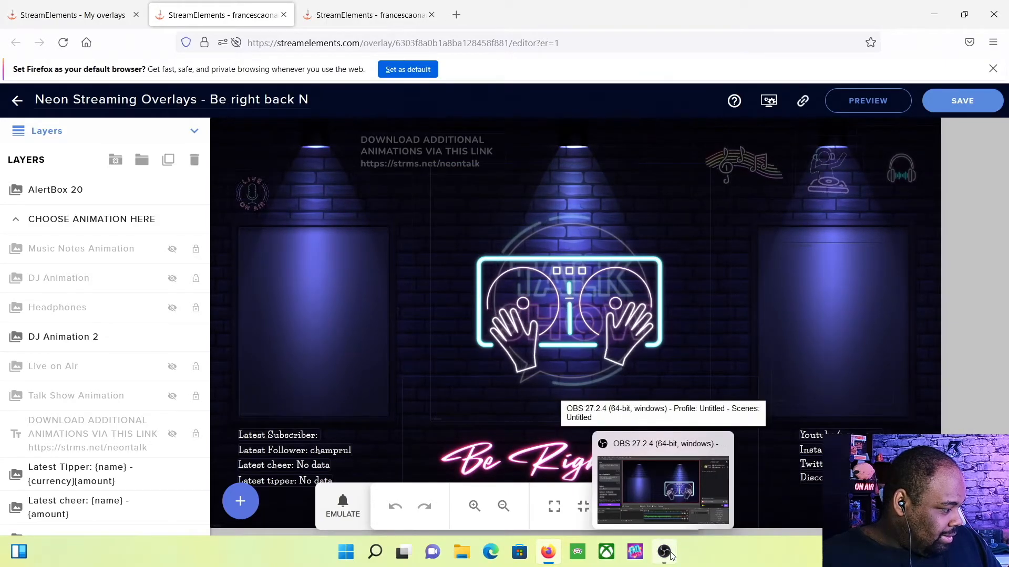
{"action": "left_click", "coordinate": [670, 554]}
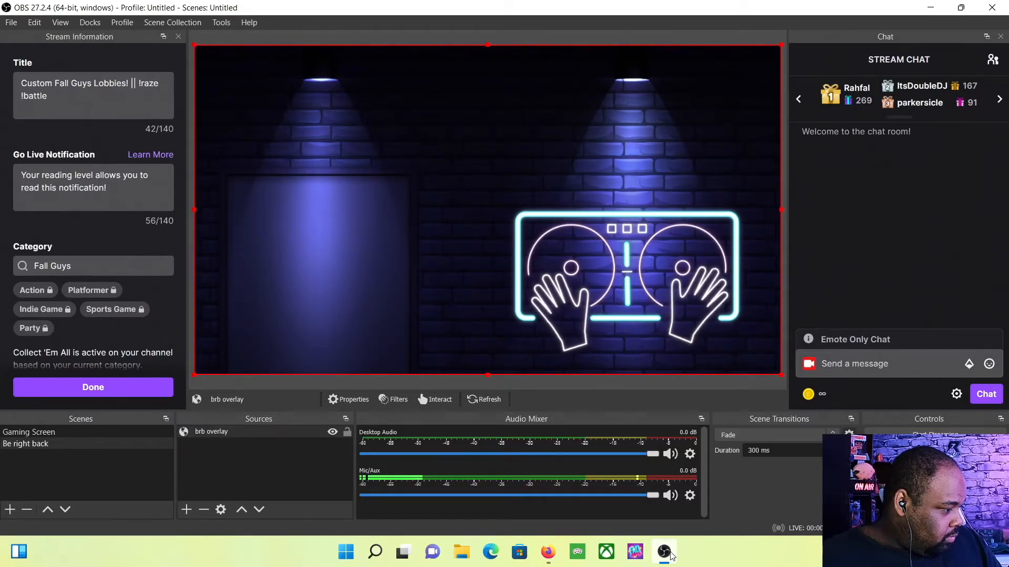
Set the brb overlay browser source to 1920×1080 in its properties
{"action": "right_click", "coordinate": [273, 433]}
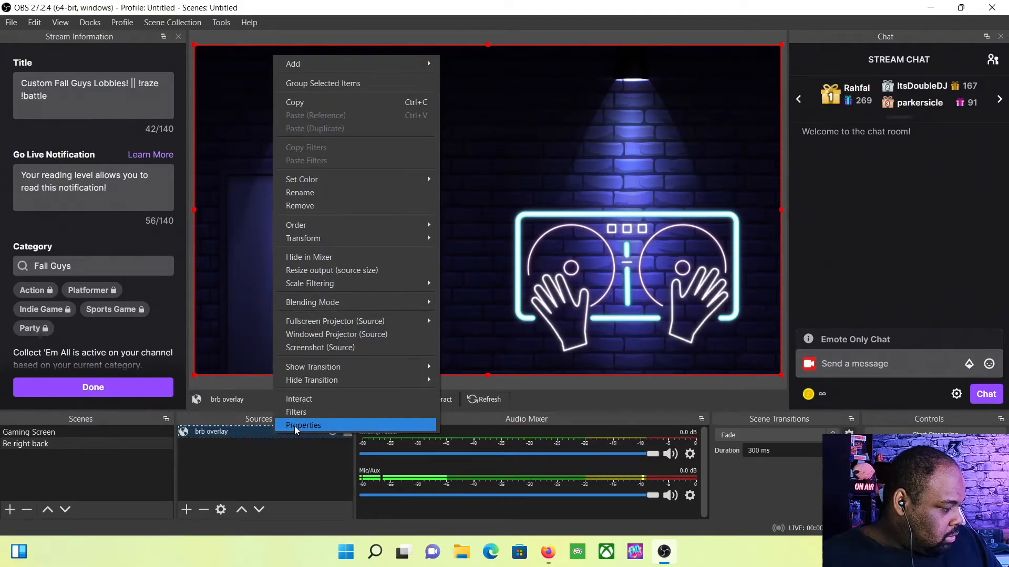
{"action": "left_click", "coordinate": [295, 426]}
{"action": "double_click", "coordinate": [356, 390]}
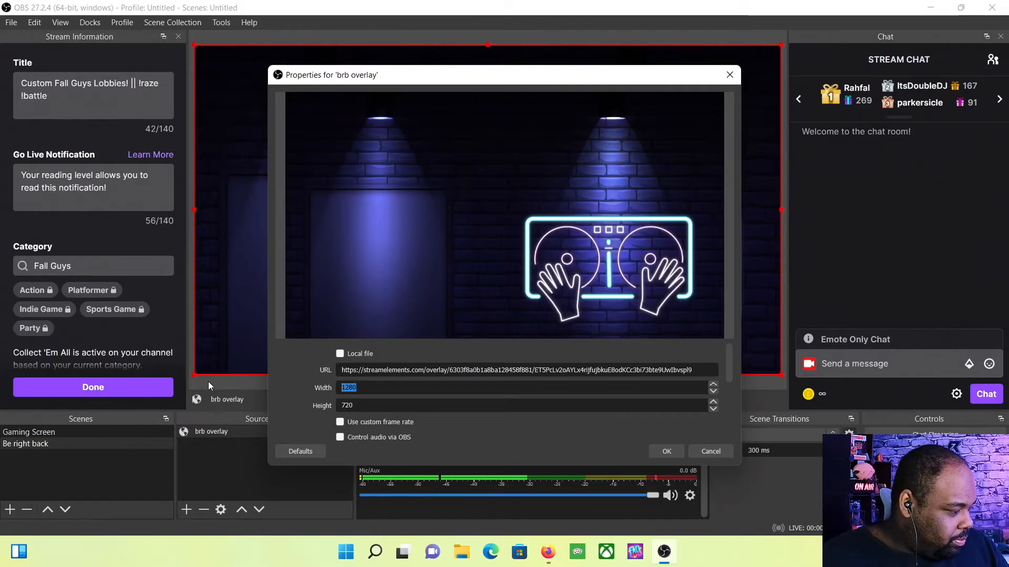
{"action": "type", "text": "1920"}
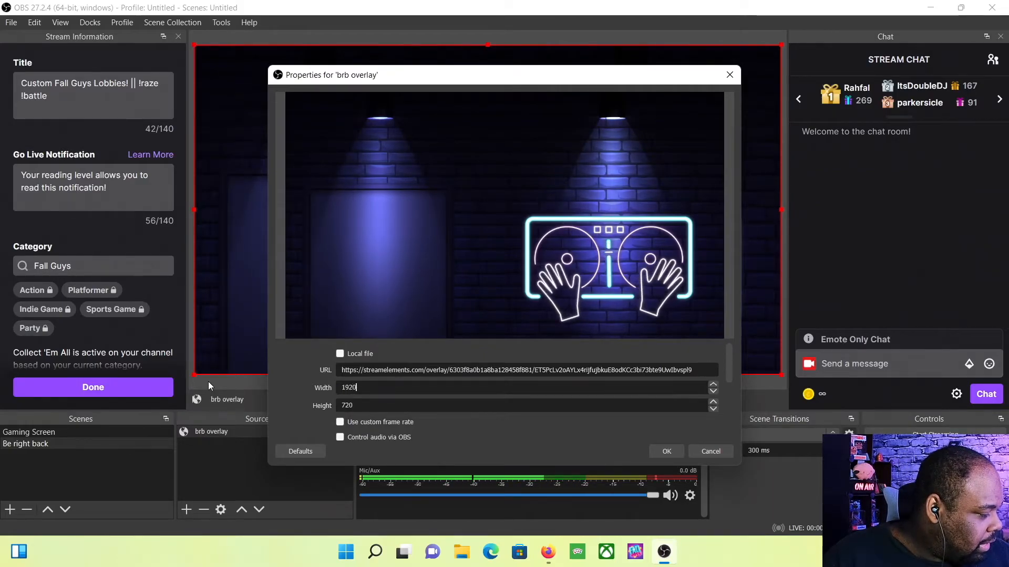
{"action": "key", "text": "Tab"}
{"action": "type", "text": "108"}
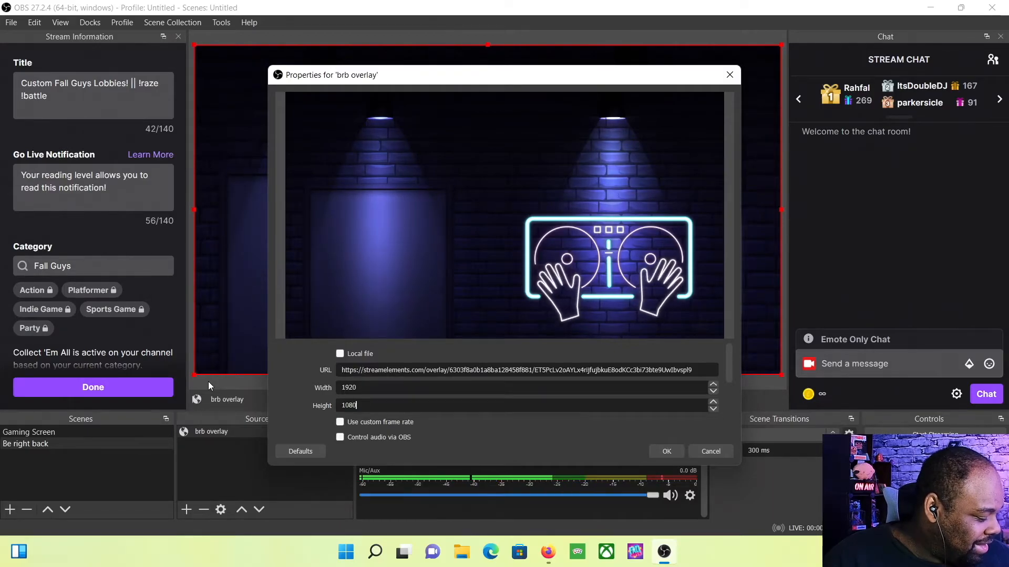
{"action": "key", "text": "Return"}
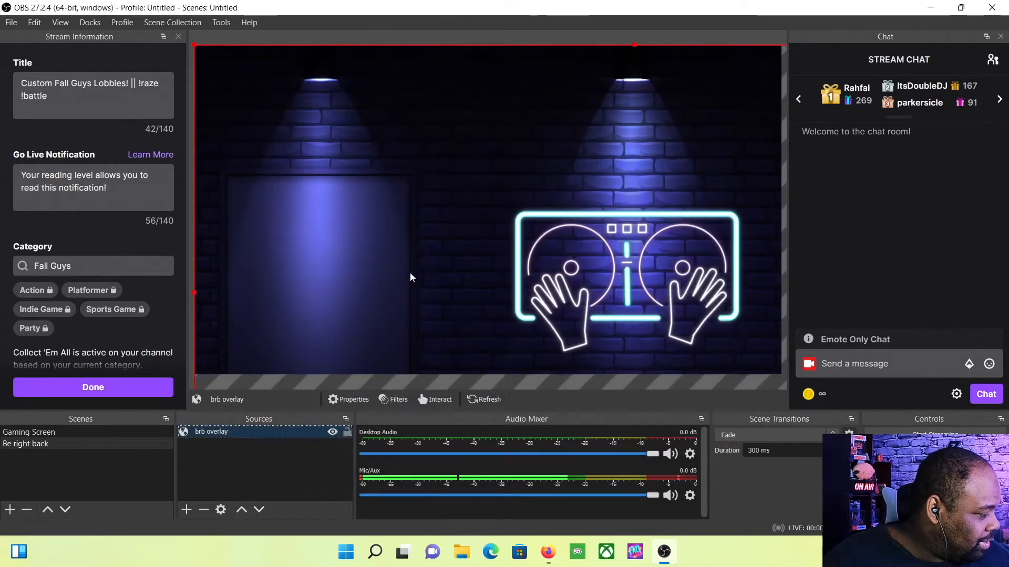
Fit the brb overlay to the whole preview canvas via Transform > Fit to screen
{"action": "right_click", "coordinate": [500, 241]}
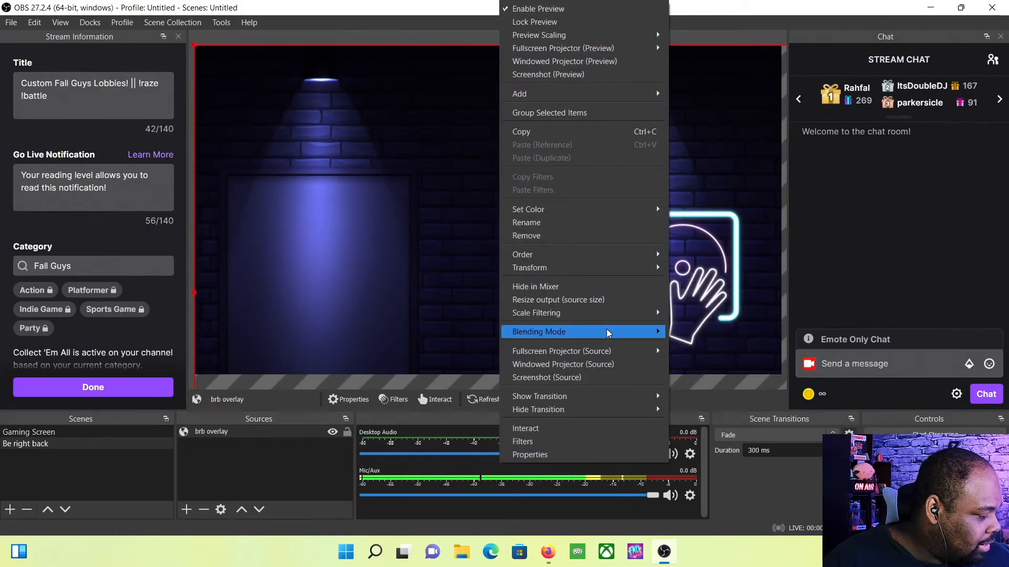
{"action": "mouse_move", "coordinate": [575, 274]}
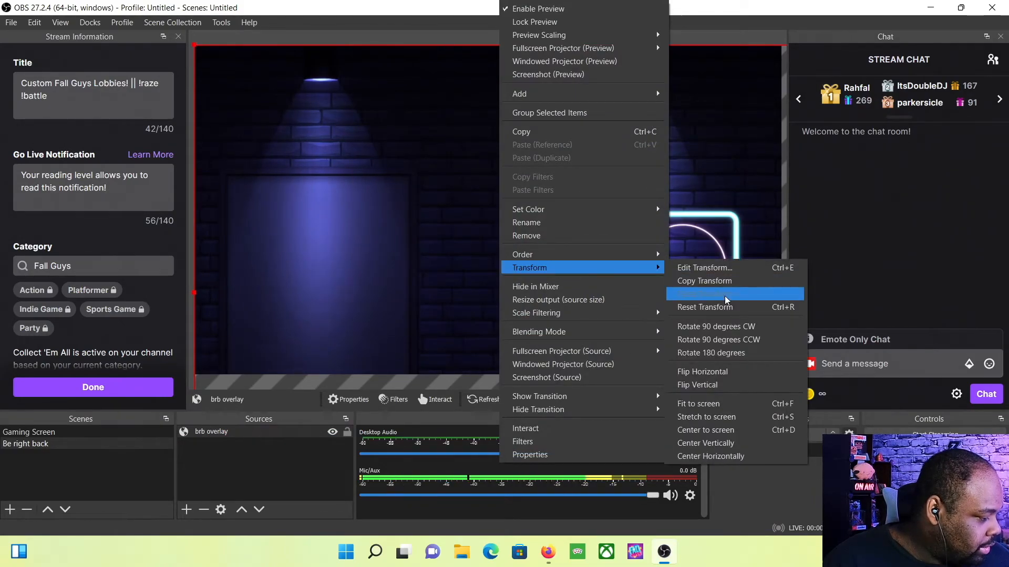
{"action": "left_click", "coordinate": [732, 407]}
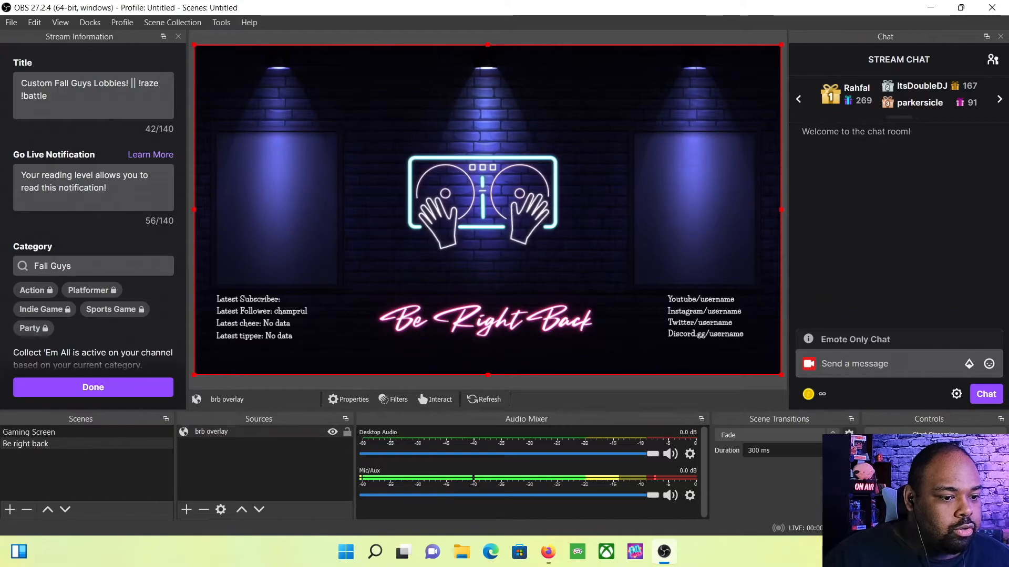
{"action": "left_click", "coordinate": [934, 495]}
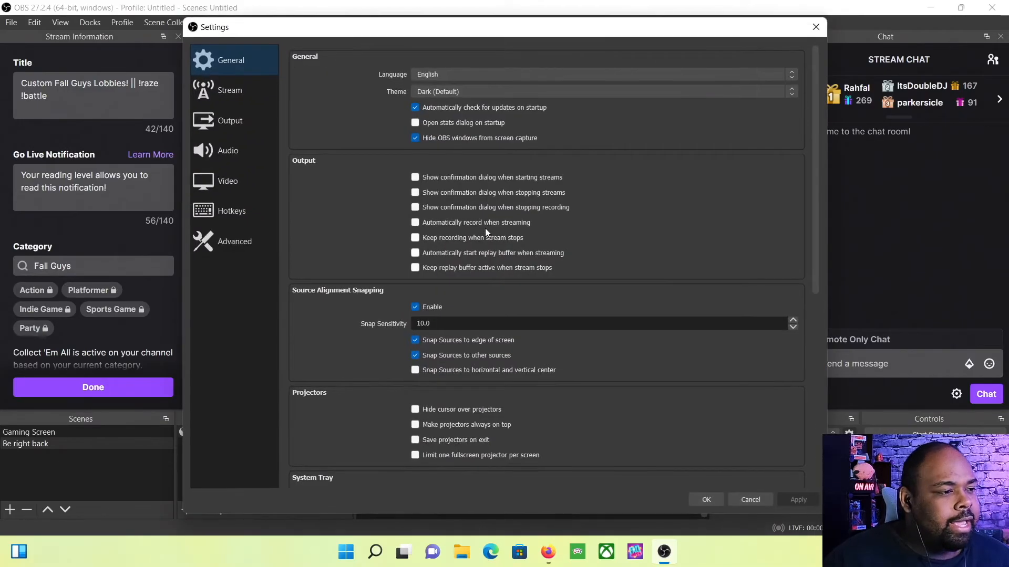
{"action": "left_click", "coordinate": [234, 112]}
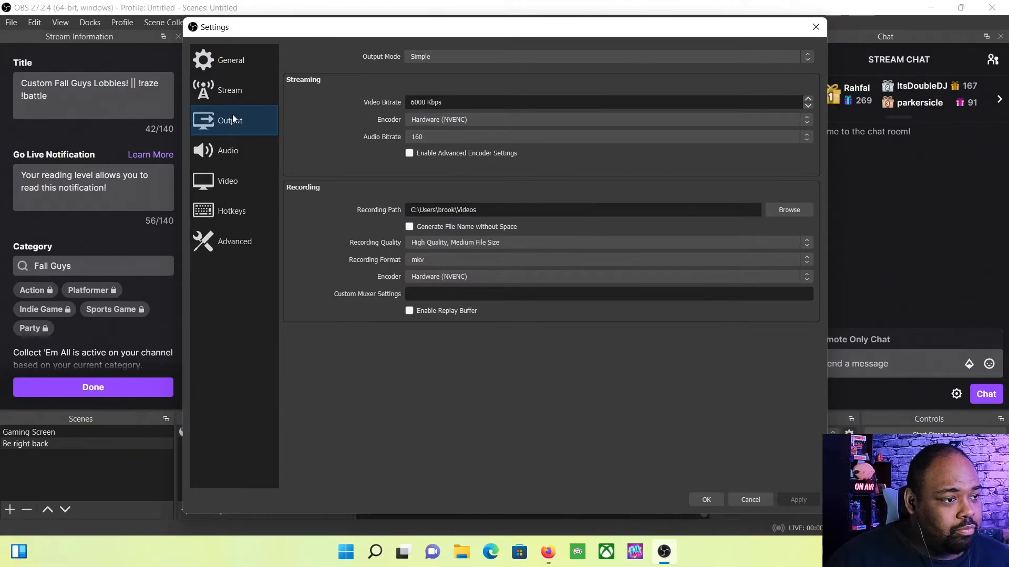
{"action": "left_click", "coordinate": [230, 183]}
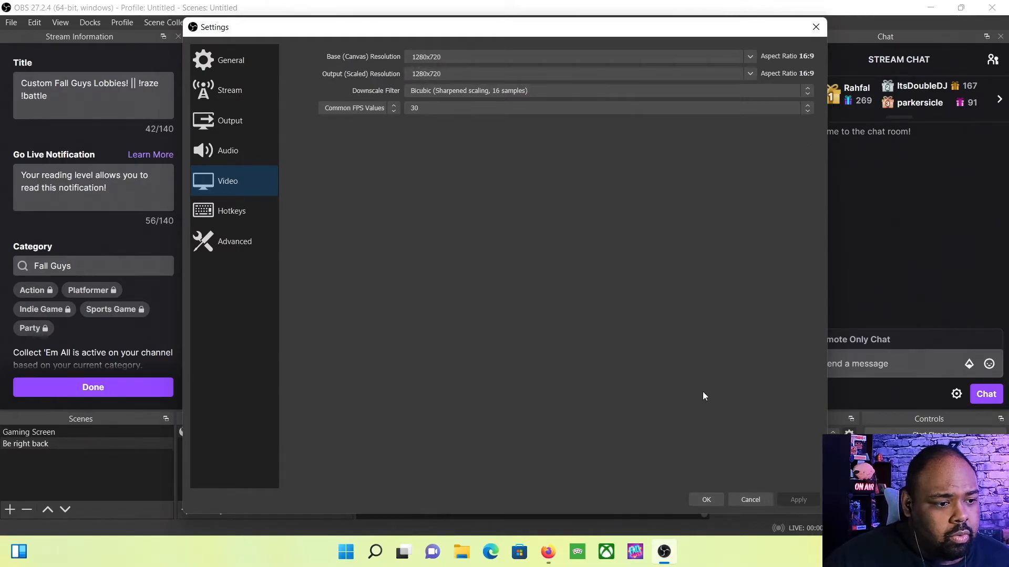
{"action": "left_click", "coordinate": [706, 499]}
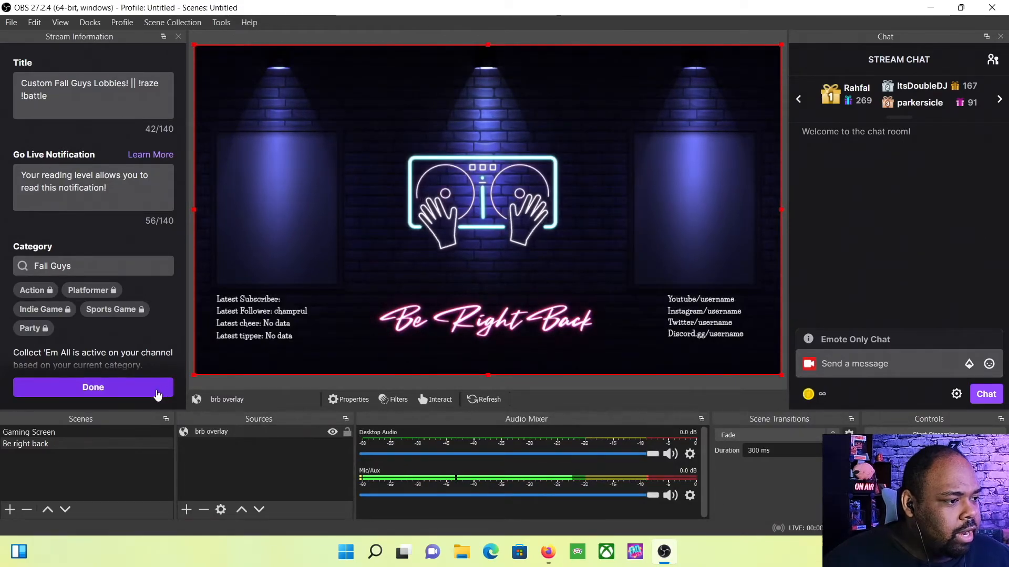
Check the Gaming Screen scene, return to Be right back, and open Settings
{"action": "left_click", "coordinate": [109, 431]}
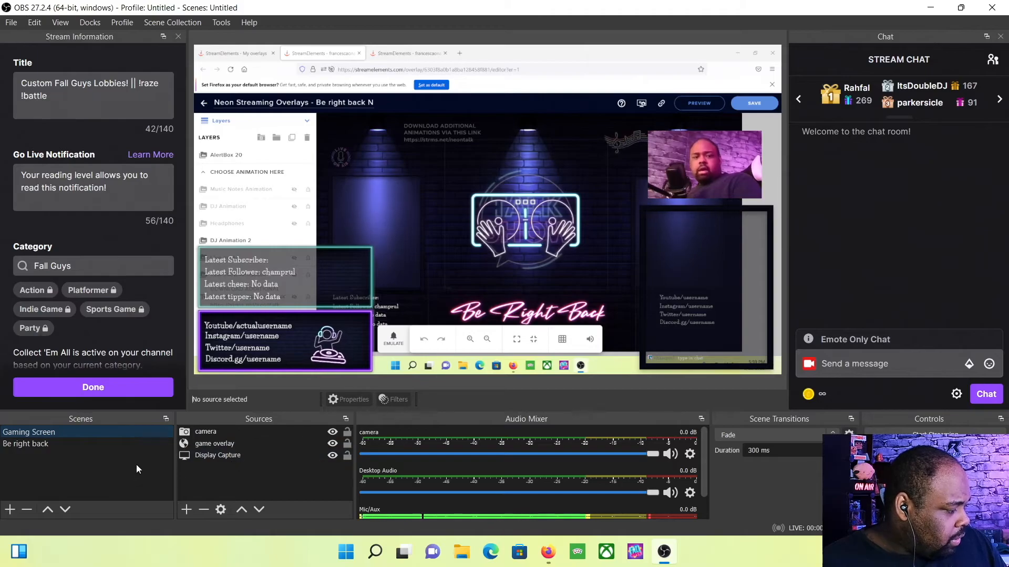
{"action": "left_click", "coordinate": [114, 442]}
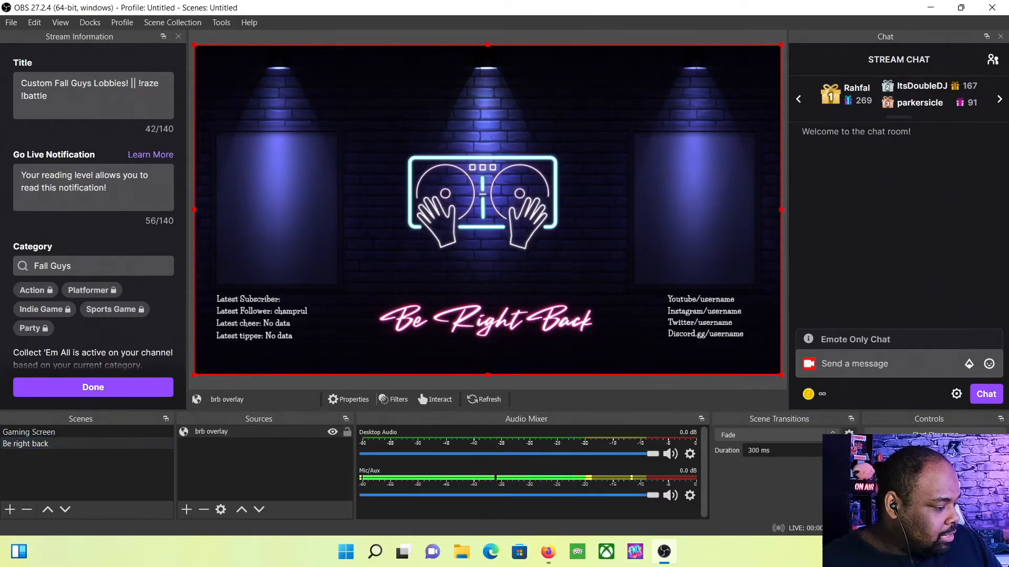
{"action": "double_click", "coordinate": [374, 342]}
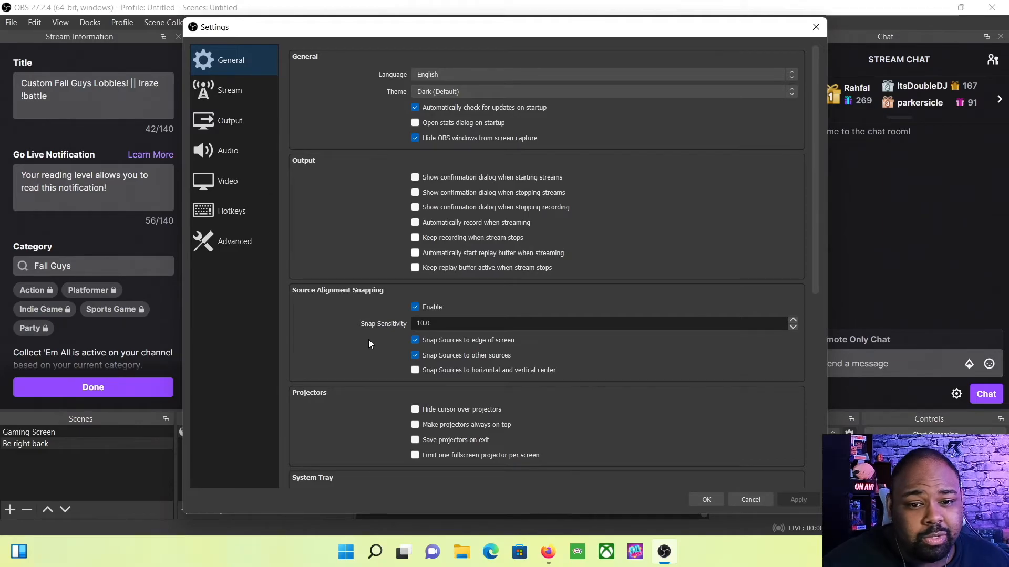
In Hotkeys settings, assign F7 to switch to the Be right back scene, then save and close
{"action": "left_click", "coordinate": [217, 216]}
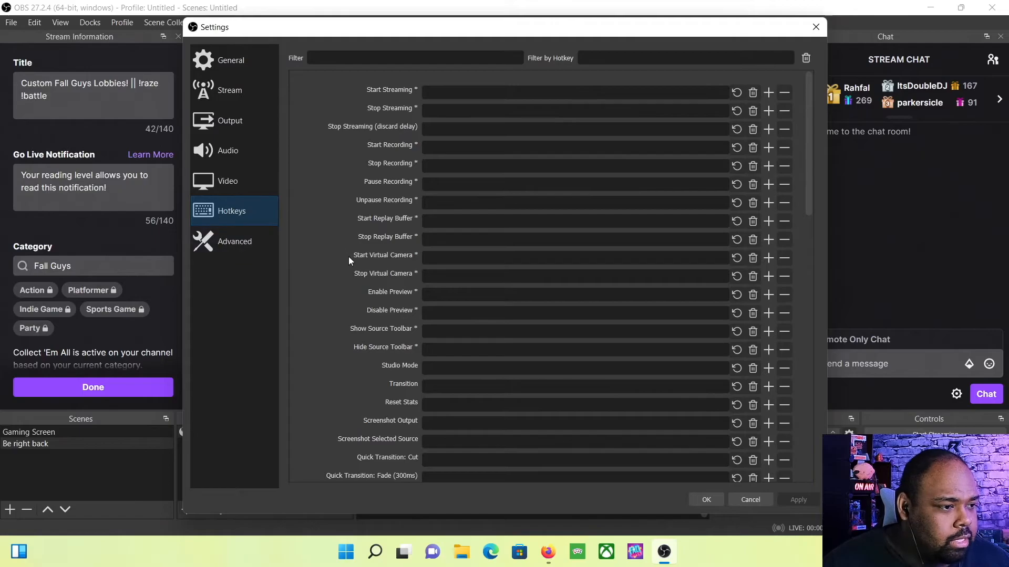
{"action": "scroll", "coordinate": [357, 274], "scroll_direction": "down", "scroll_amount": 2}
{"action": "scroll", "coordinate": [357, 274], "scroll_direction": "down", "scroll_amount": 5}
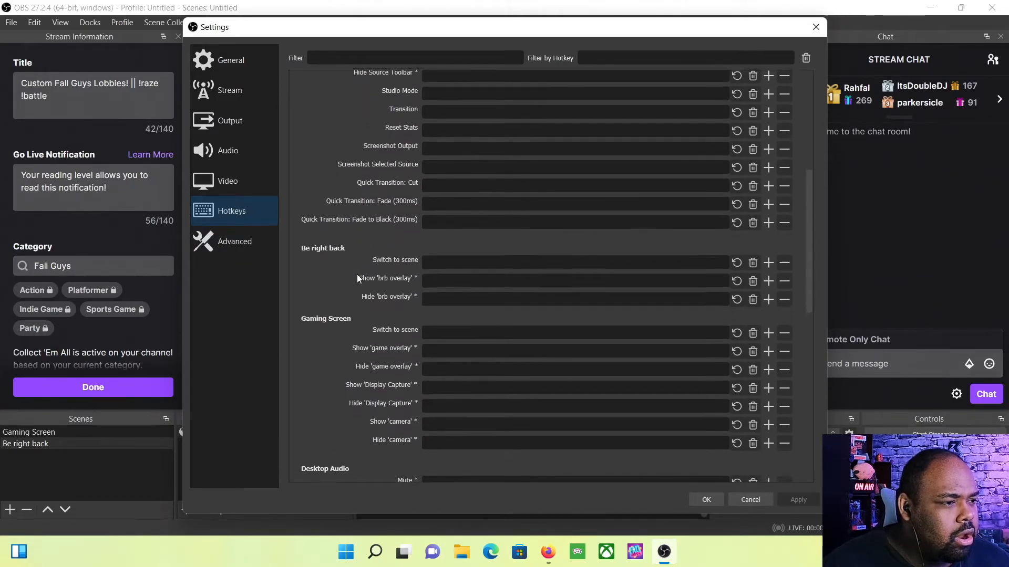
{"action": "scroll", "coordinate": [357, 275], "scroll_direction": "down", "scroll_amount": 1}
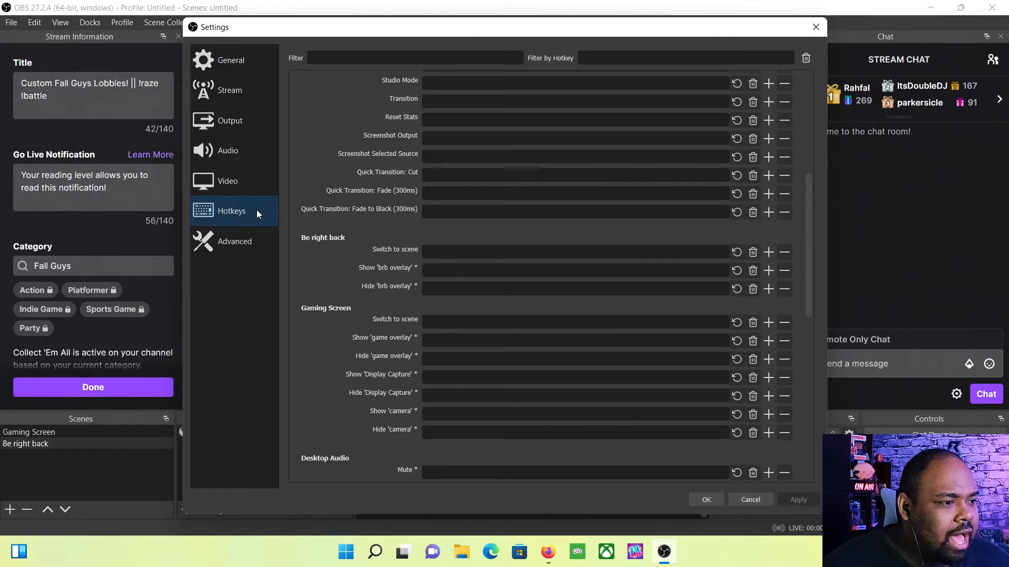
{"action": "left_click", "coordinate": [438, 249]}
{"action": "key", "text": "F7"}
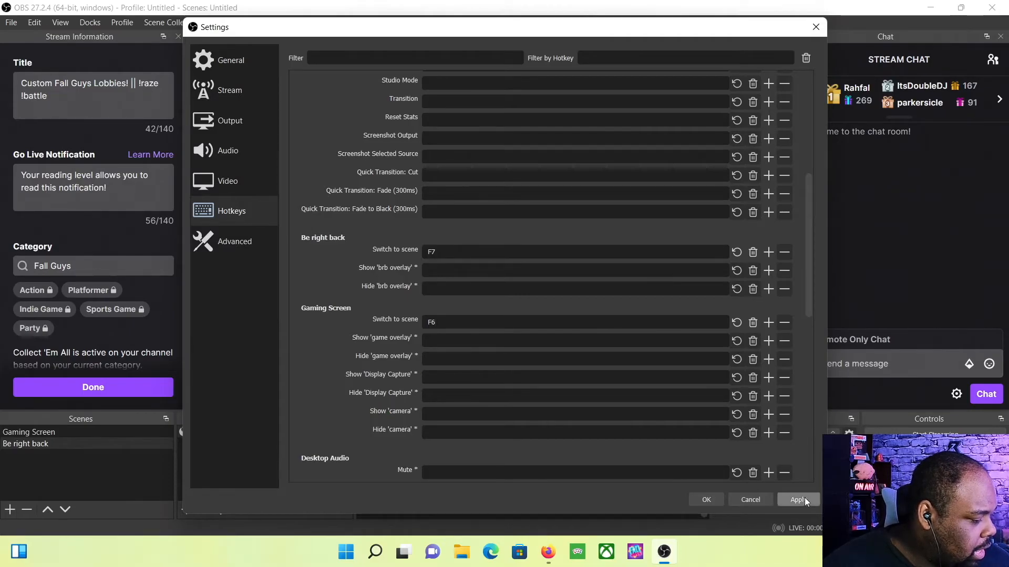
{"action": "left_click", "coordinate": [707, 500]}
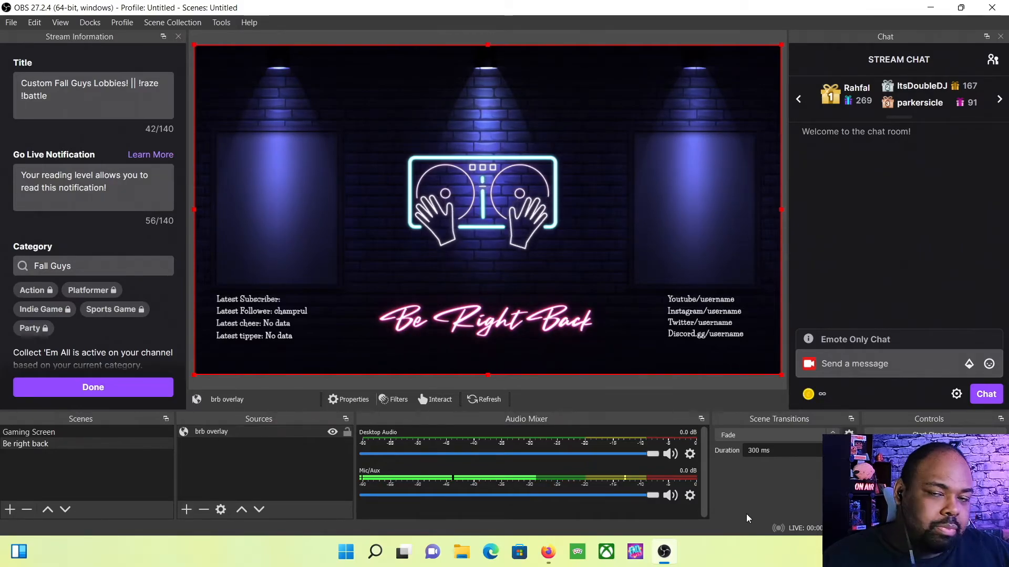
{"action": "key", "text": "Up"}
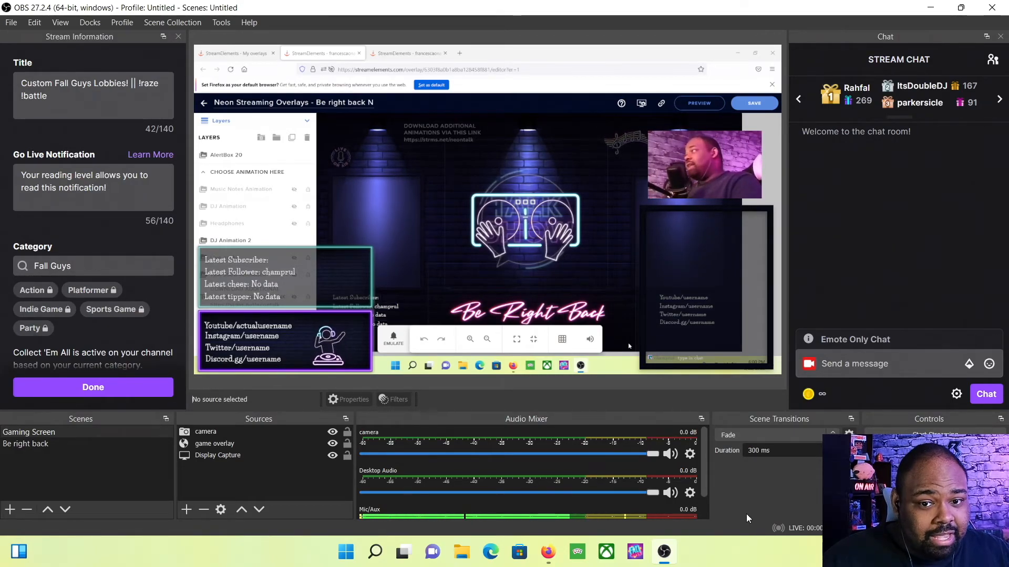
{"action": "key", "text": "Down"}
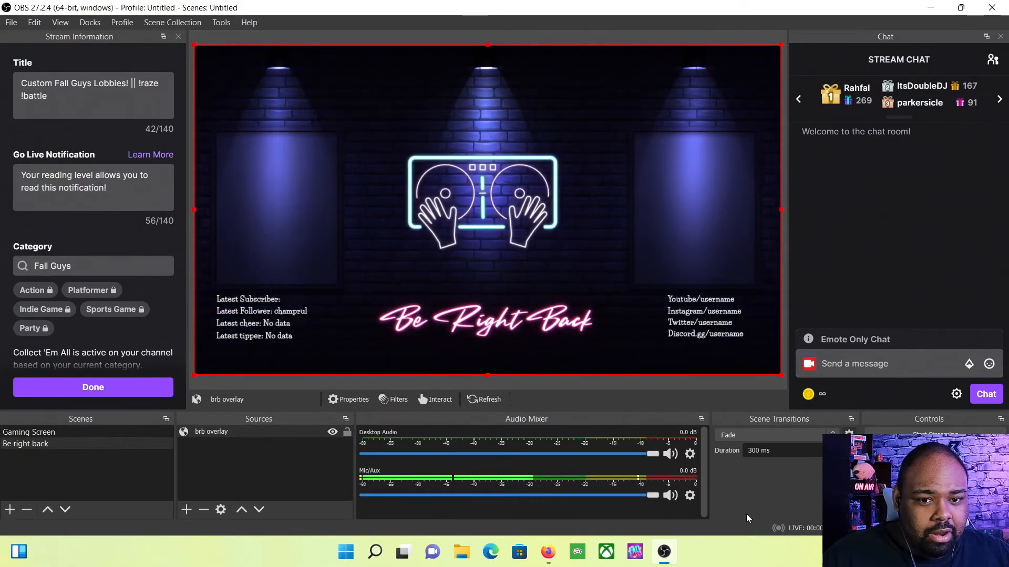
{"action": "key", "text": "Up"}
{"action": "key", "text": "Down"}
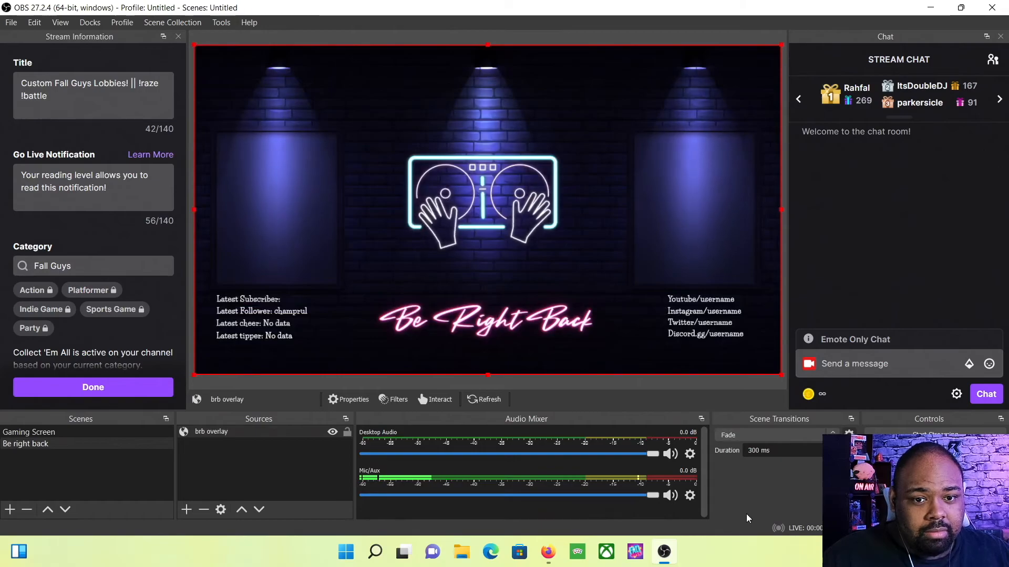